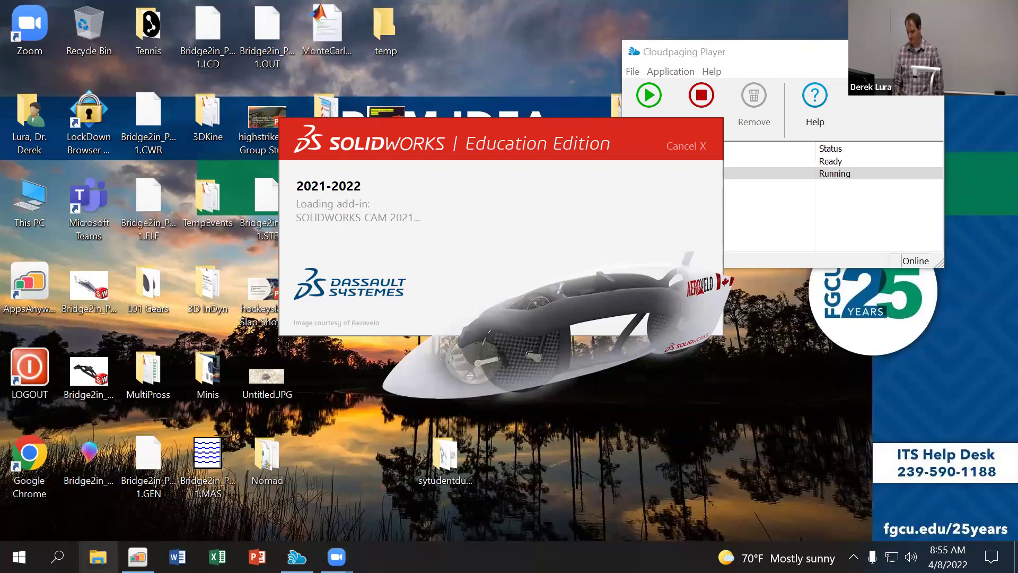
Show the Downloads folder with L12_Pipes.SLDPRT in File Explorer and move the window up
click(88, 547)
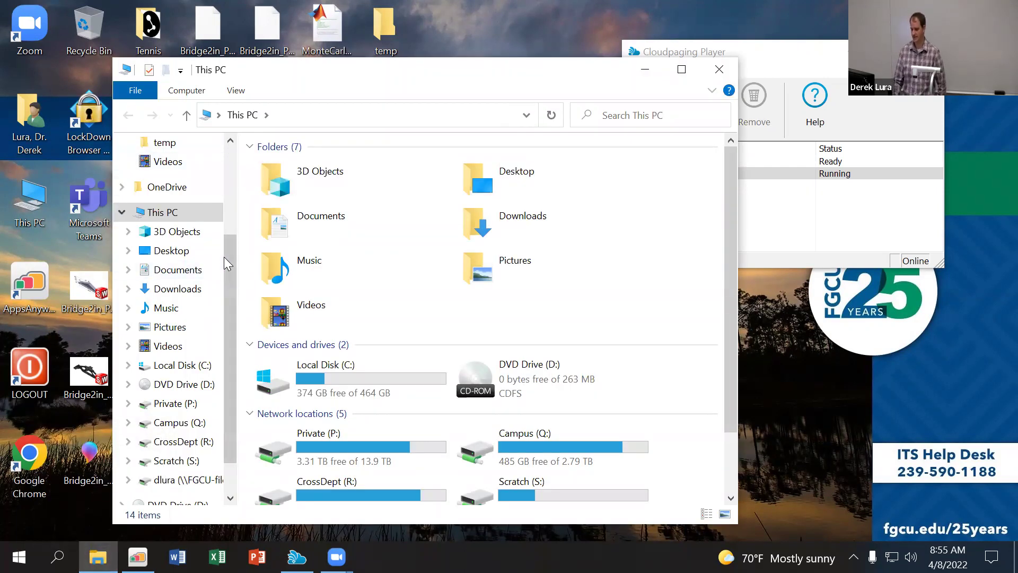
scroll(229, 302, down, 2)
click(167, 227)
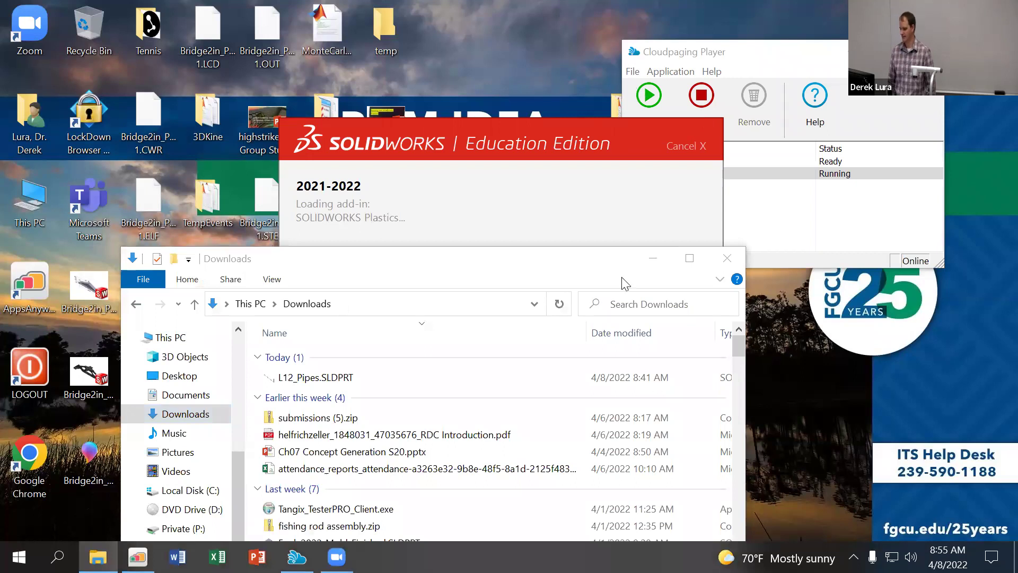
click(272, 261)
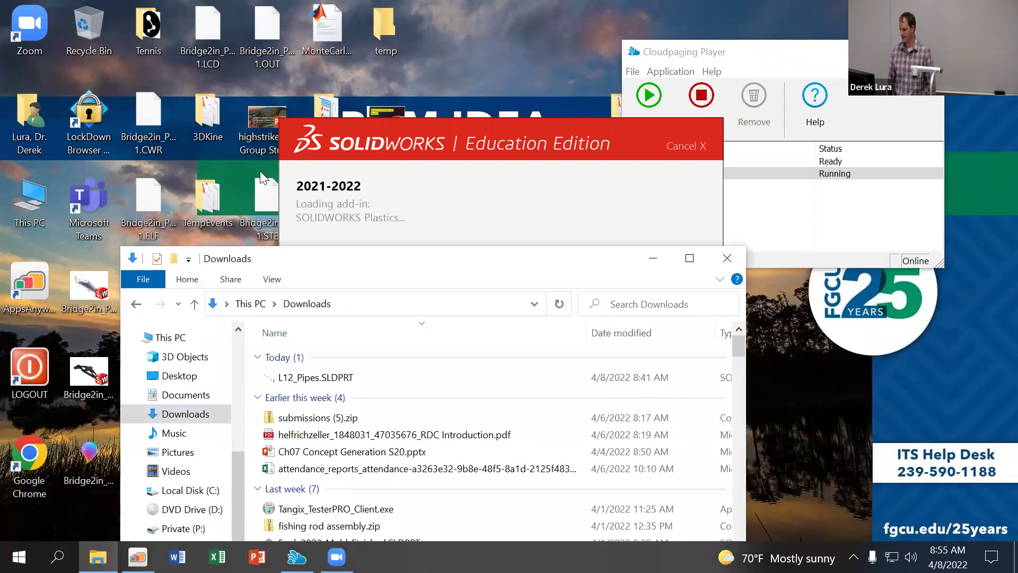
drag(271, 265, 261, 175)
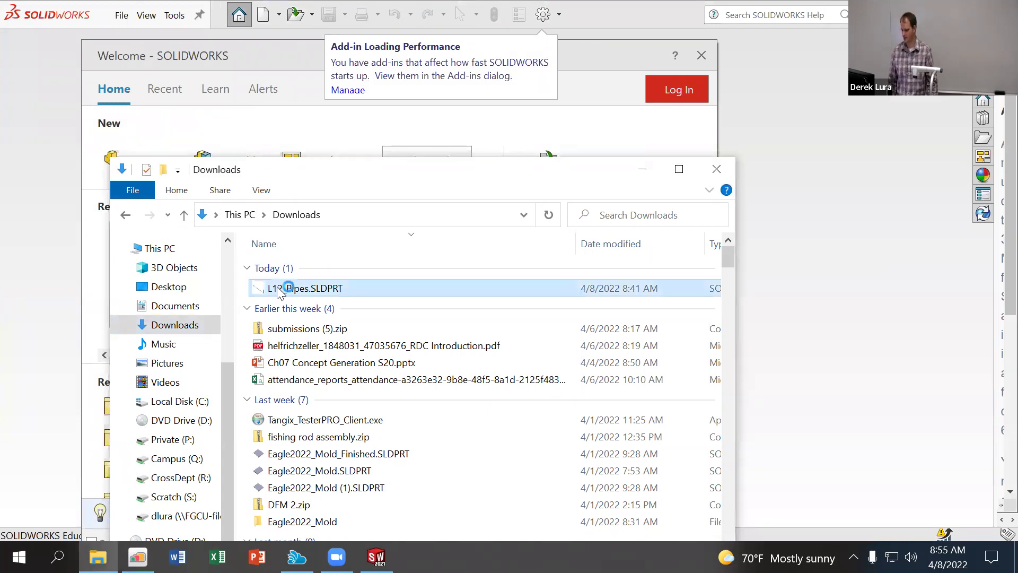
Open L12_Pipes.SLDPRT and load the SOLIDWORKS Flow Simulation add-in
click(620, 114)
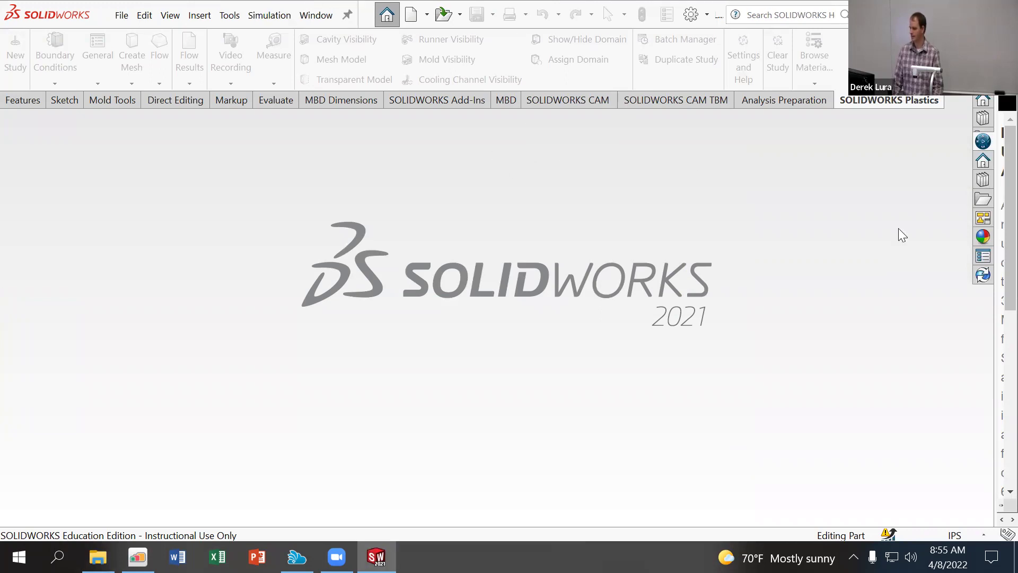
click(407, 100)
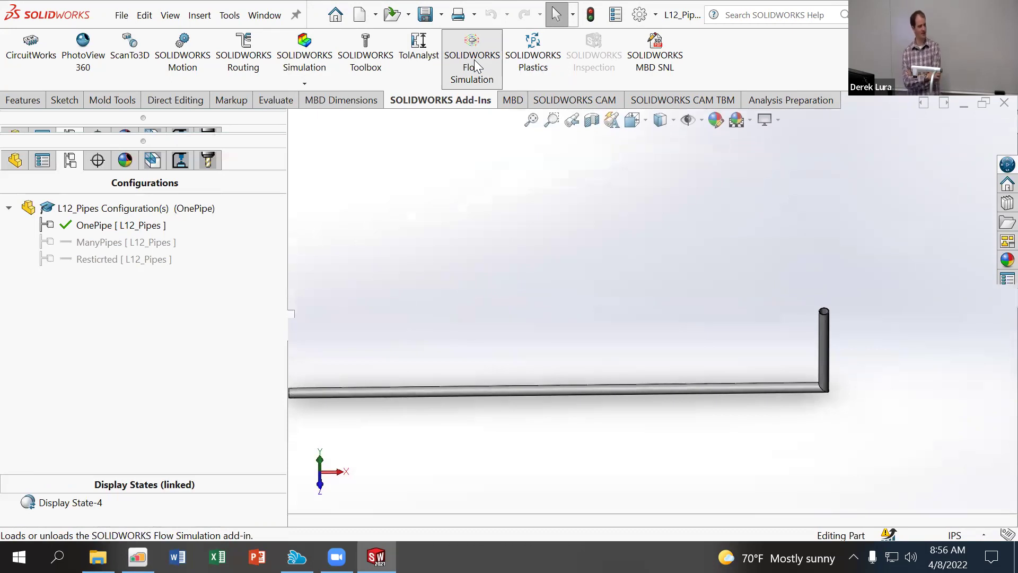
click(473, 63)
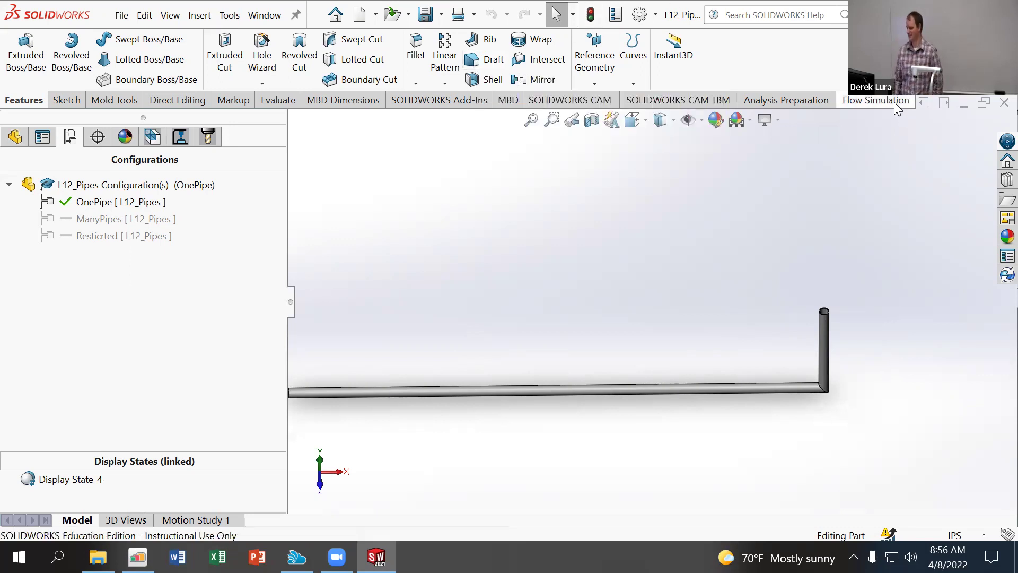
Cap the pipe's top end face with a 0.1 in thick lid
click(875, 100)
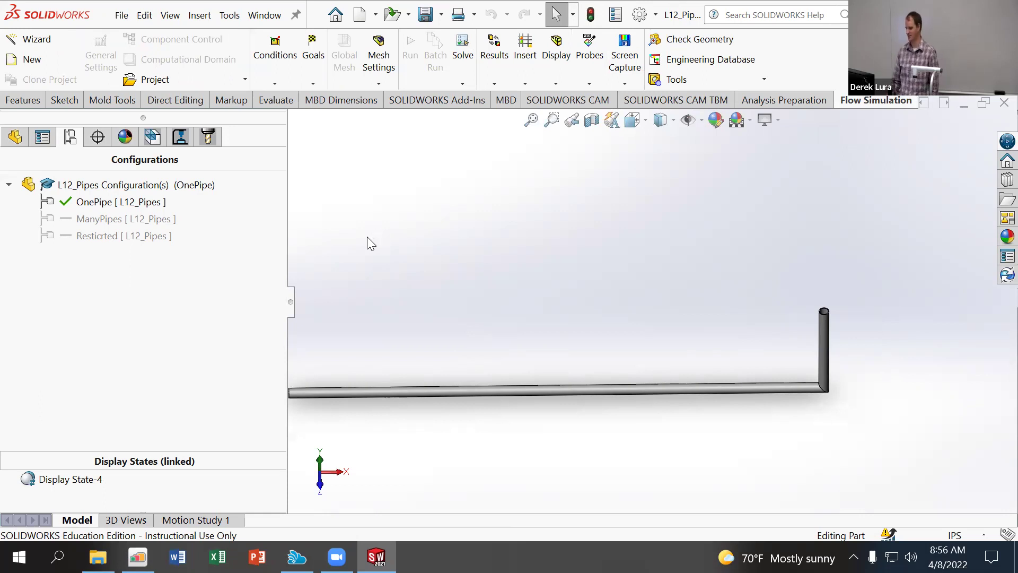
scroll(579, 289, up, 2)
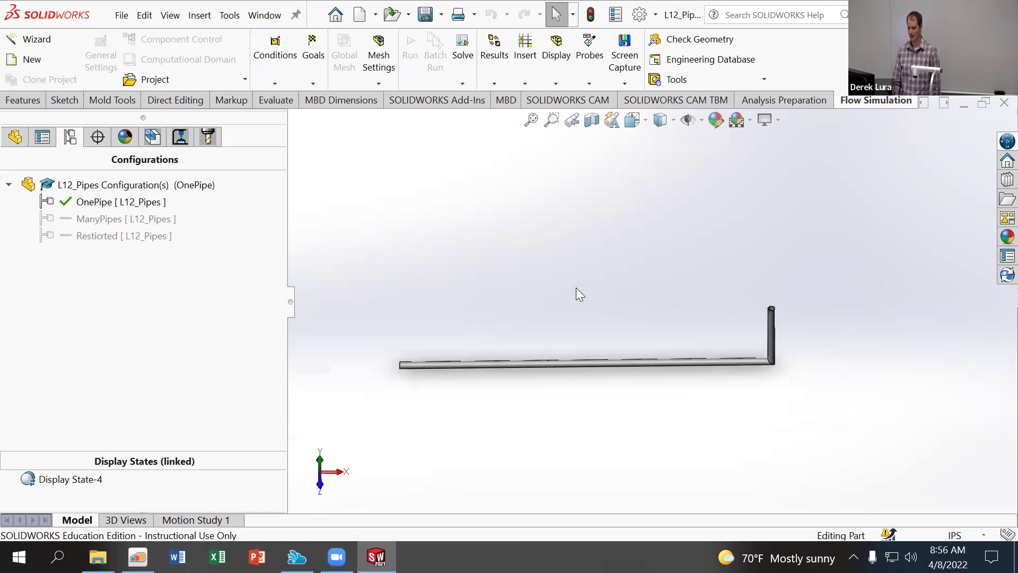
click(721, 80)
click(725, 101)
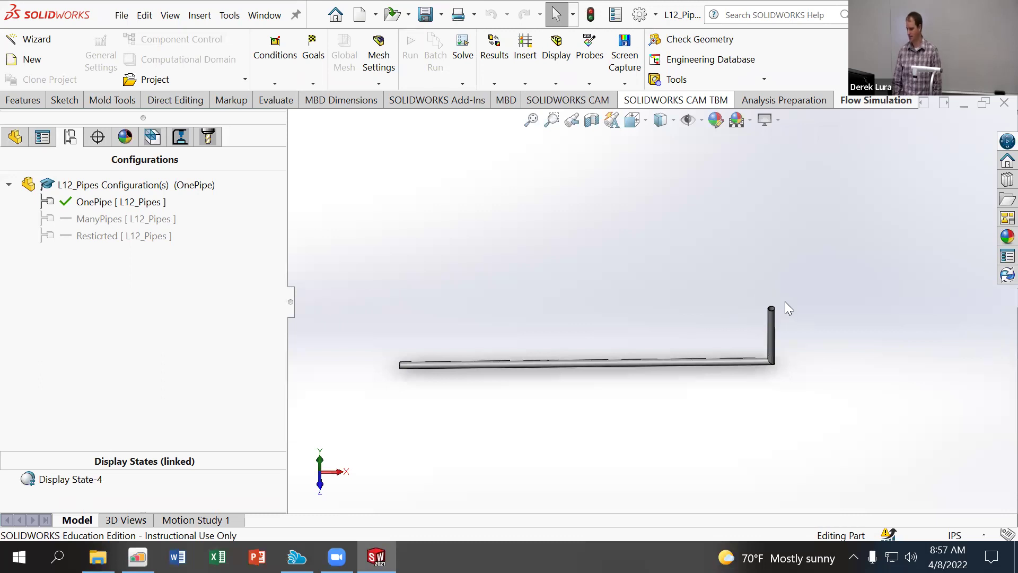
scroll(769, 307, down, 8)
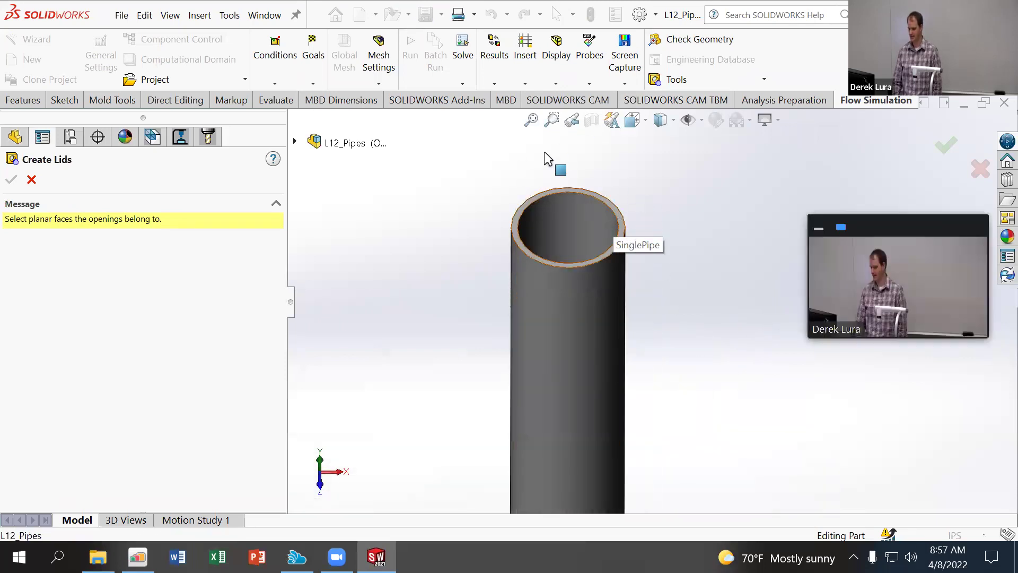
click(641, 203)
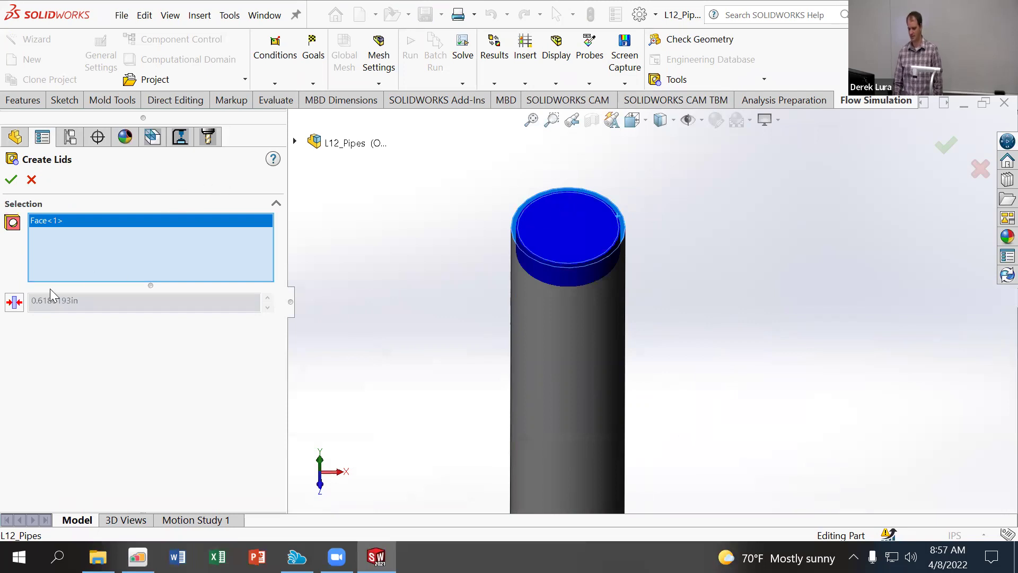
click(15, 302)
double_click(102, 300)
key(BackSpace)
text(0.1)
key(Return)
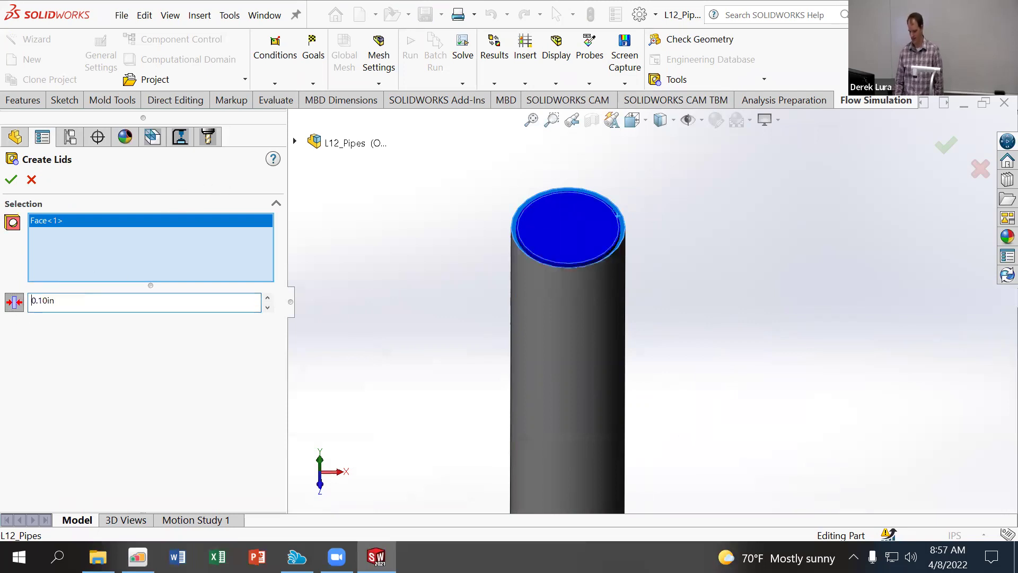
click(11, 179)
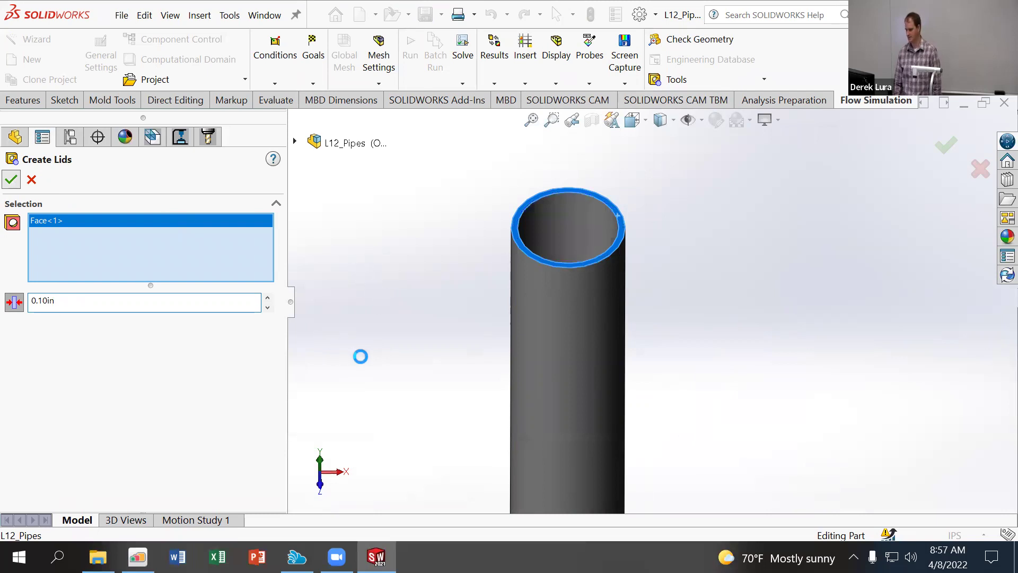
Add a second 0.1 in thick lid on the pipe's other open end
scroll(380, 360, up, 5)
middle_drag(380, 359, 661, 223)
scroll(661, 223, down, 5)
scroll(723, 233, down, 3)
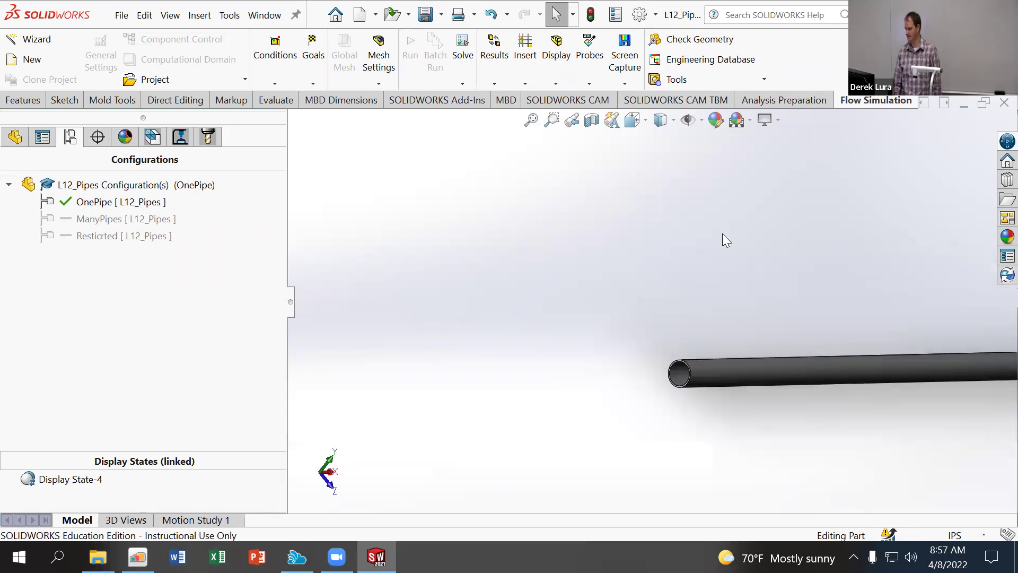
click(690, 79)
click(677, 104)
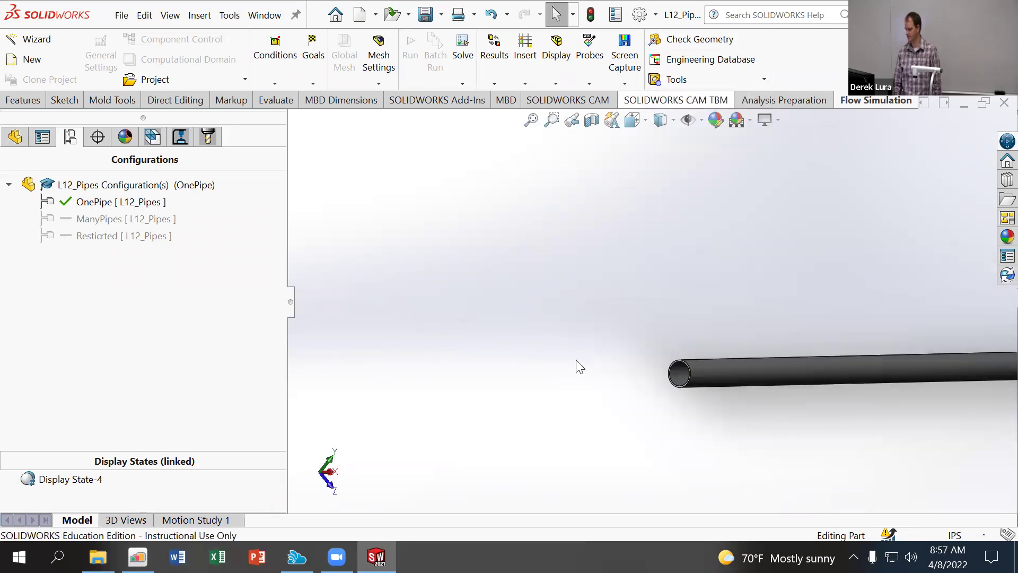
scroll(730, 346, down, 3)
scroll(689, 354, down, 2)
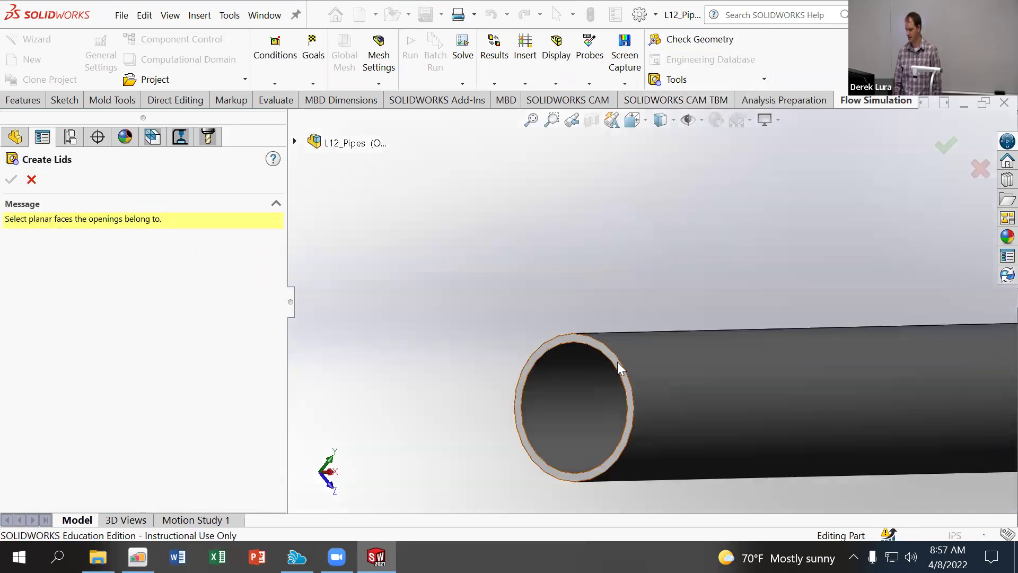
click(614, 361)
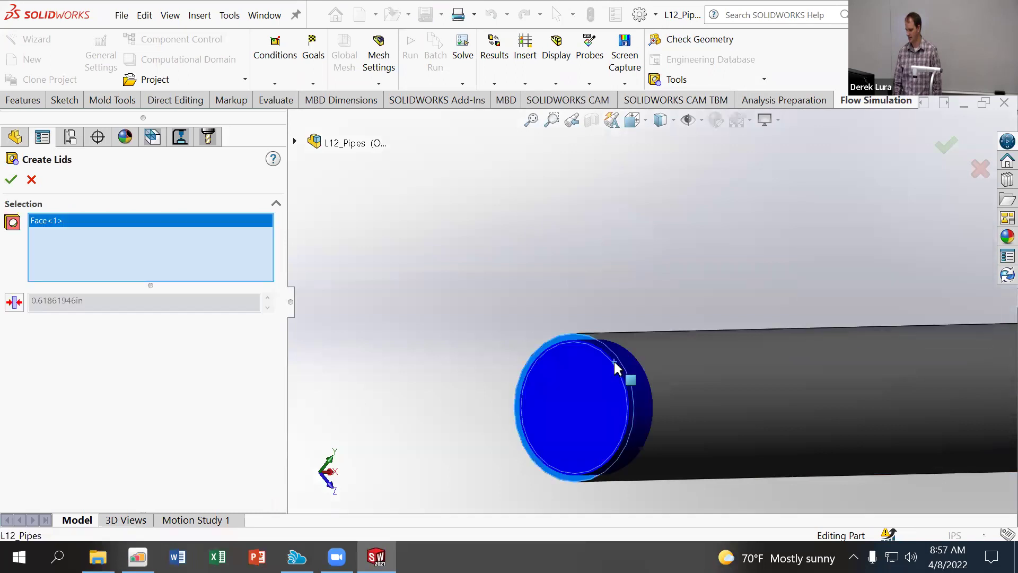
click(9, 302)
drag(93, 305, 32, 294)
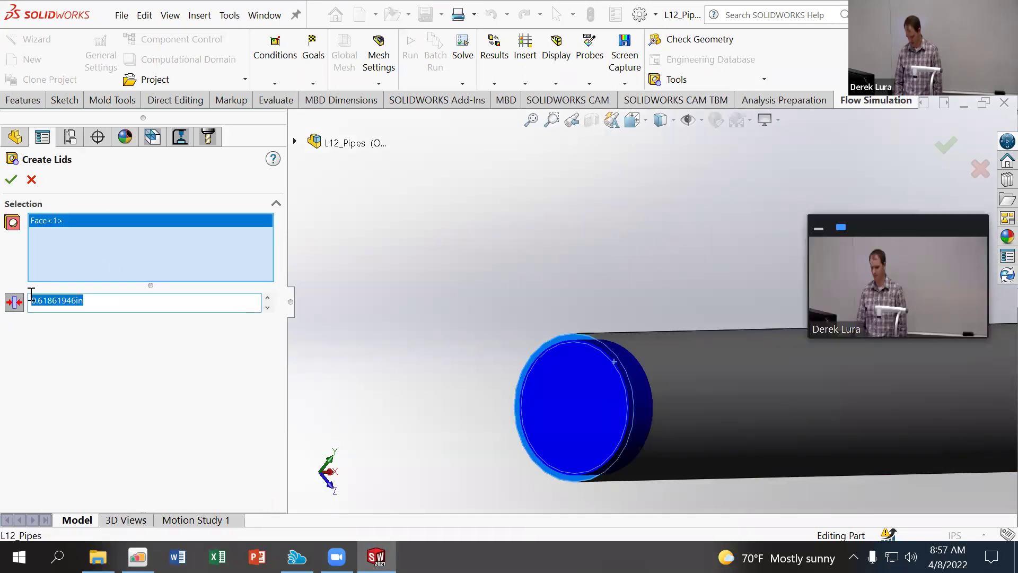
text(0.1)
key(Return)
click(18, 183)
scroll(509, 244, up, 5)
scroll(776, 238, up, 5)
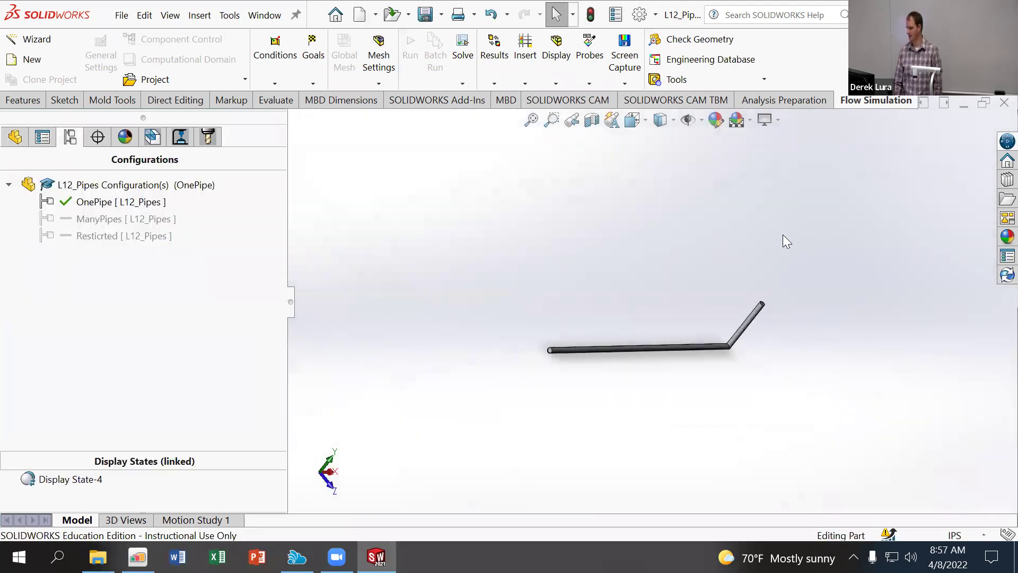
scroll(610, 314, down, 3)
middle_drag(609, 313, 509, 281)
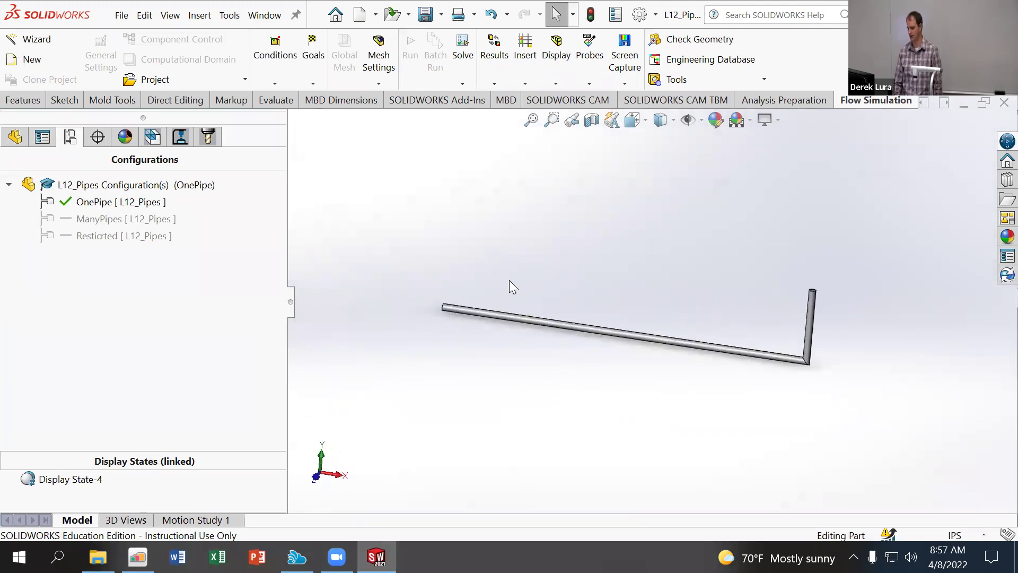
Start the wizard with project name OnePipe on the current configuration and SI (m-kg-s) units
click(49, 40)
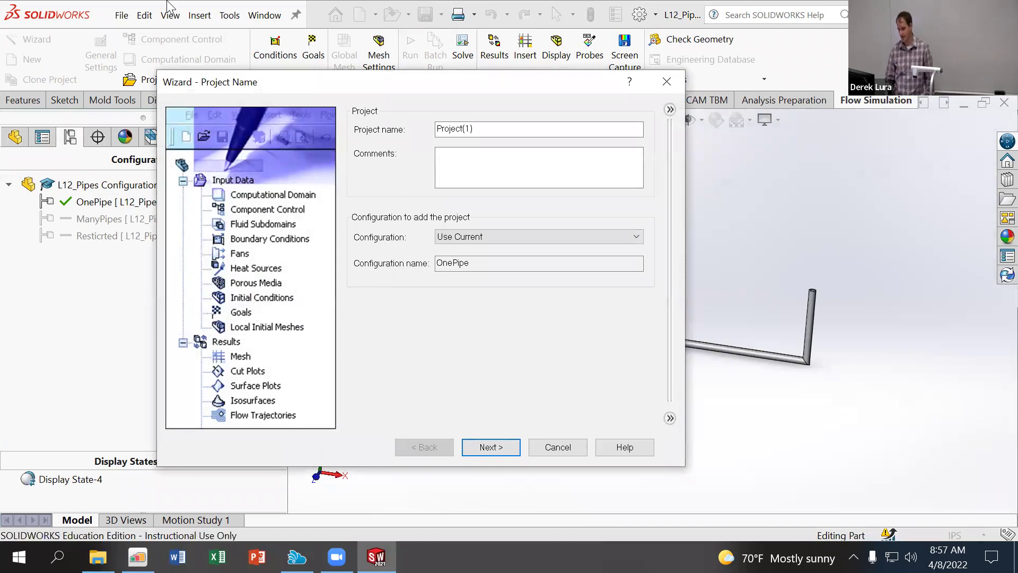
double_click(485, 129)
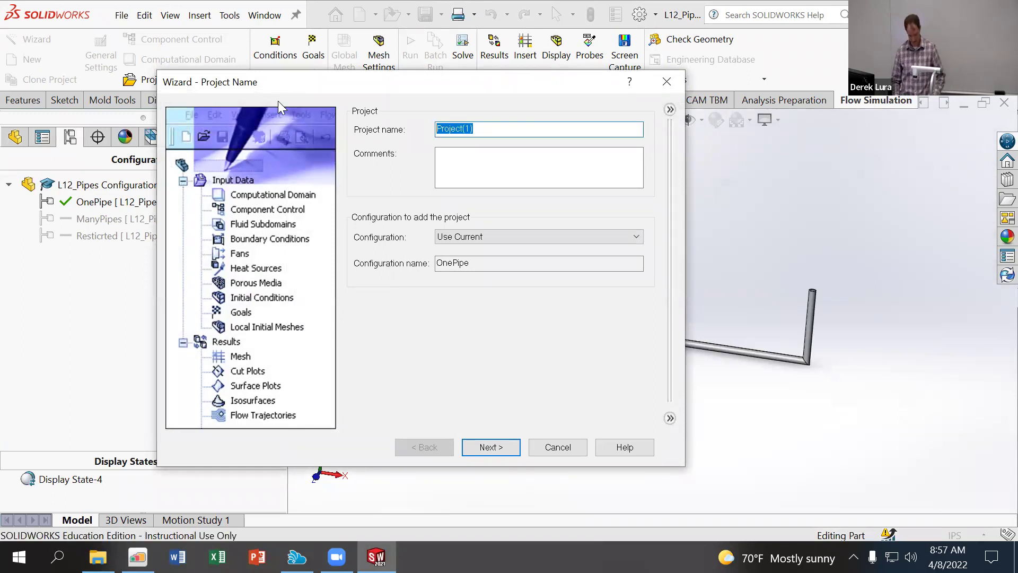
text(Onp)
key(BackSpace)
text(ePipe)
click(492, 237)
click(492, 236)
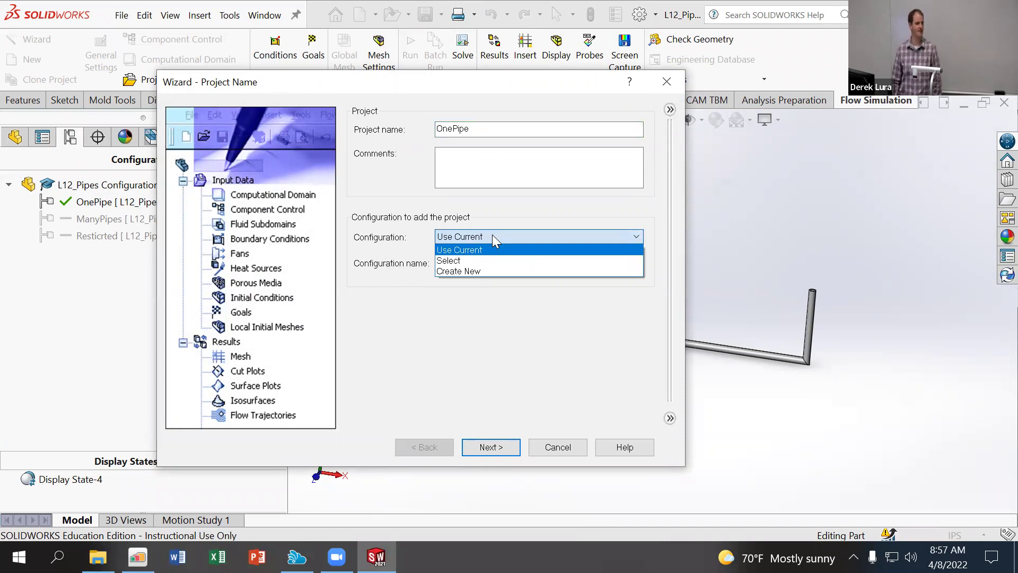
click(491, 210)
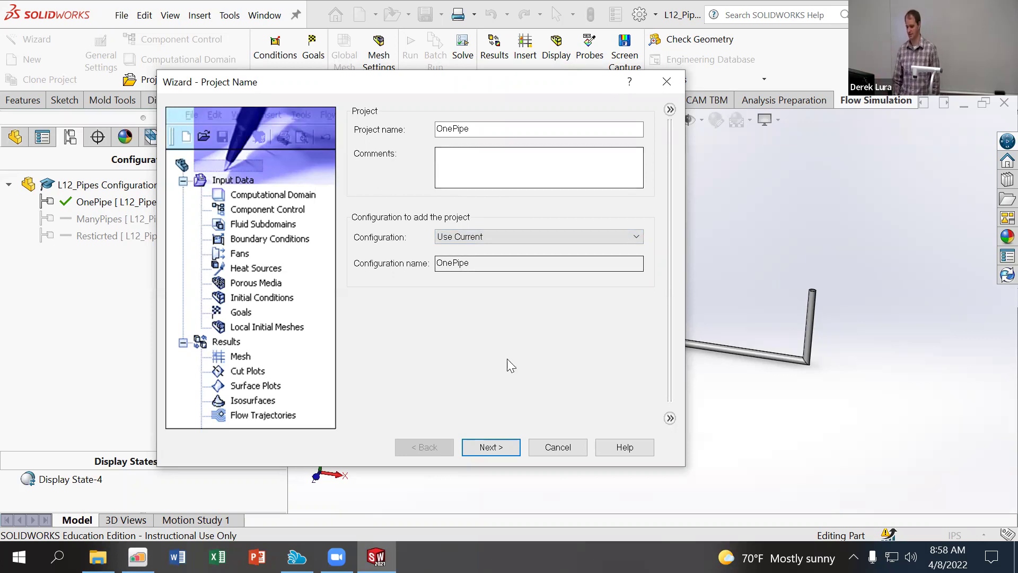
click(508, 448)
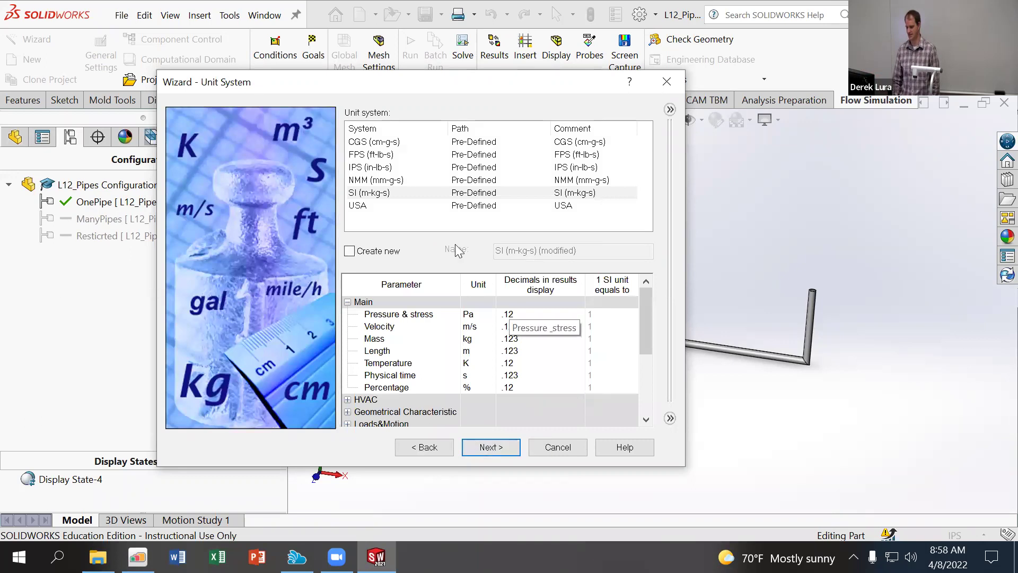
click(486, 192)
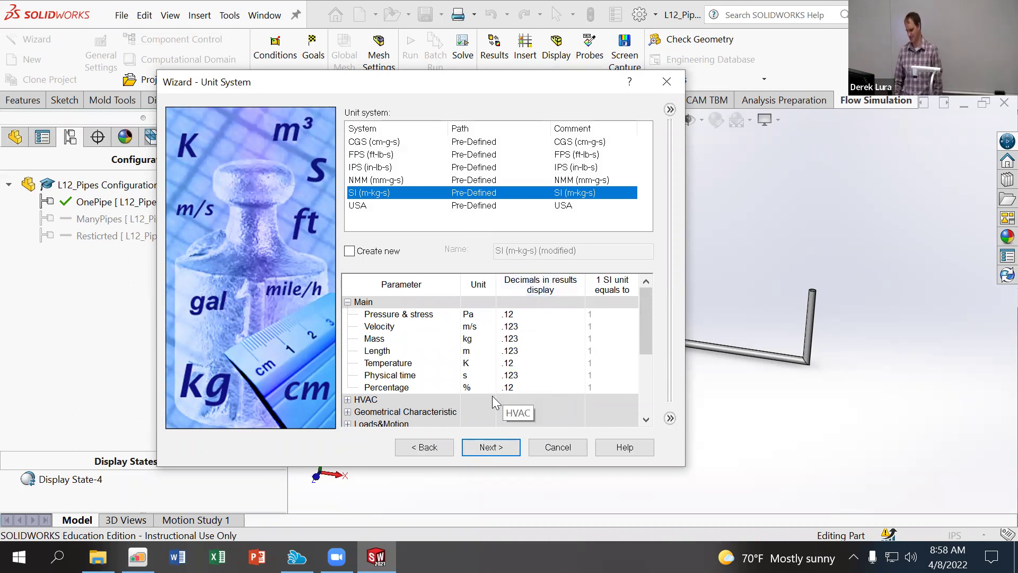
Enable gravity and set its Y component to -9.81 m/s^2
click(486, 449)
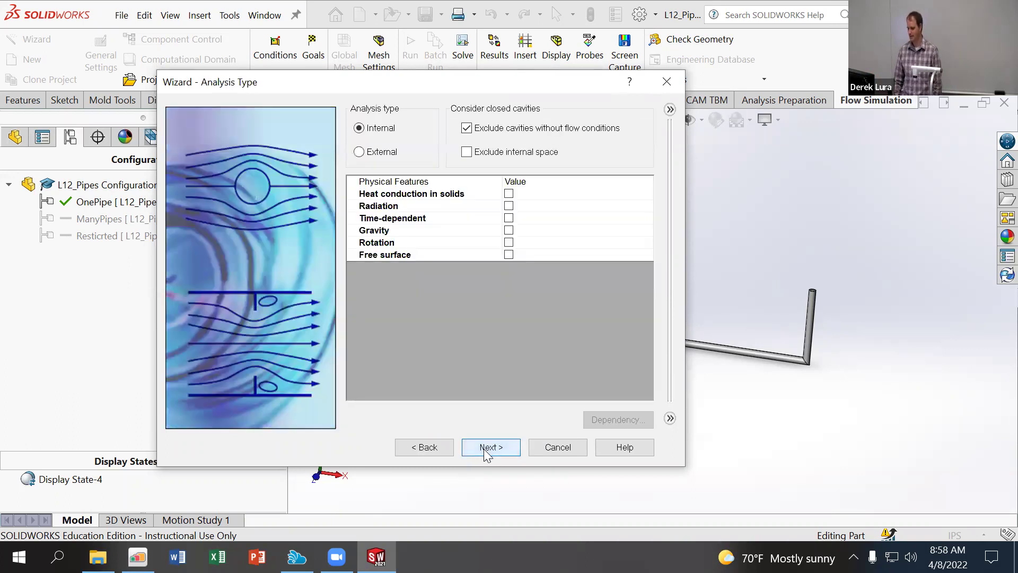
click(508, 230)
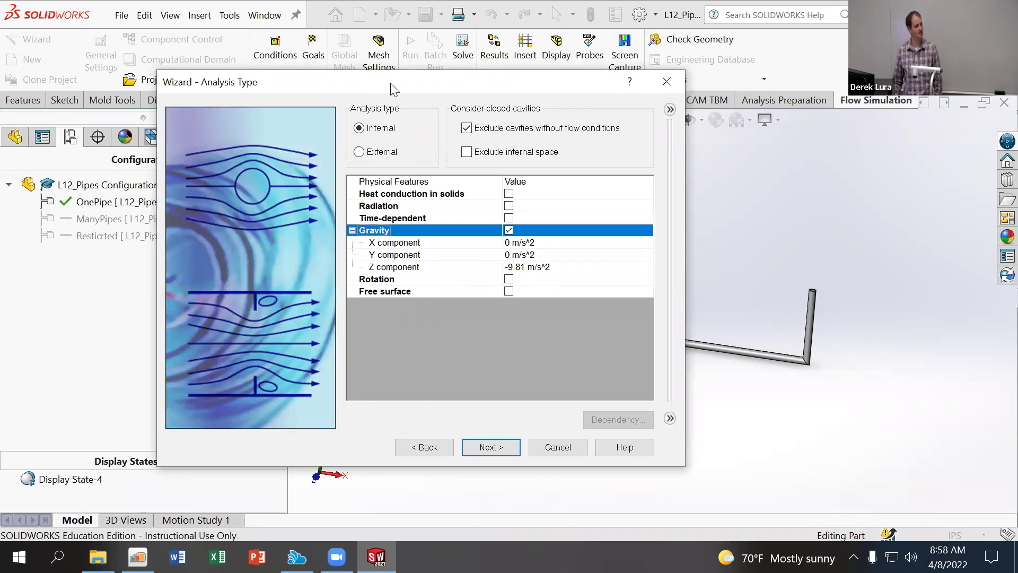
drag(392, 88, 593, 56)
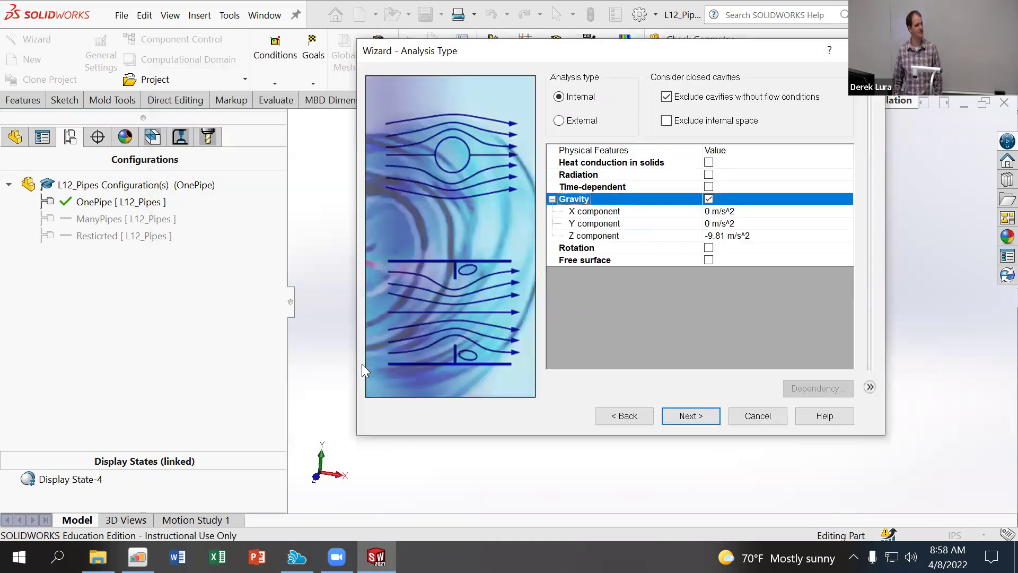
click(616, 222)
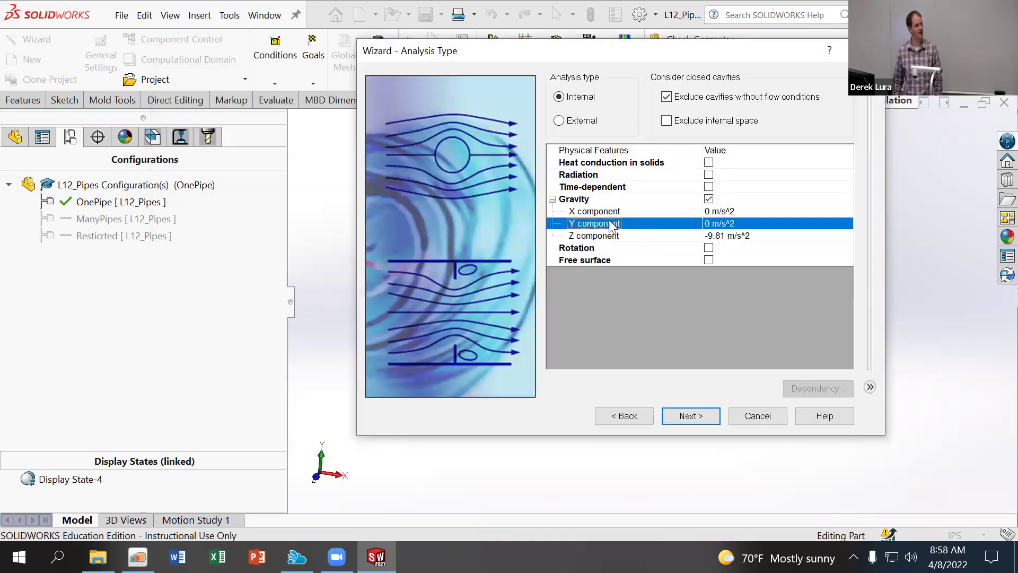
click(713, 224)
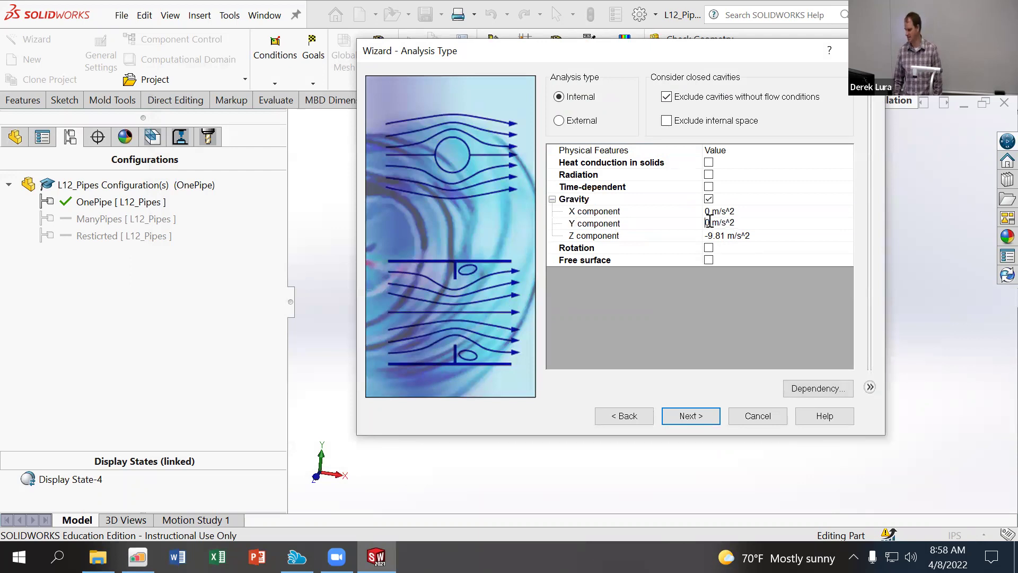
click(700, 224)
text(-)
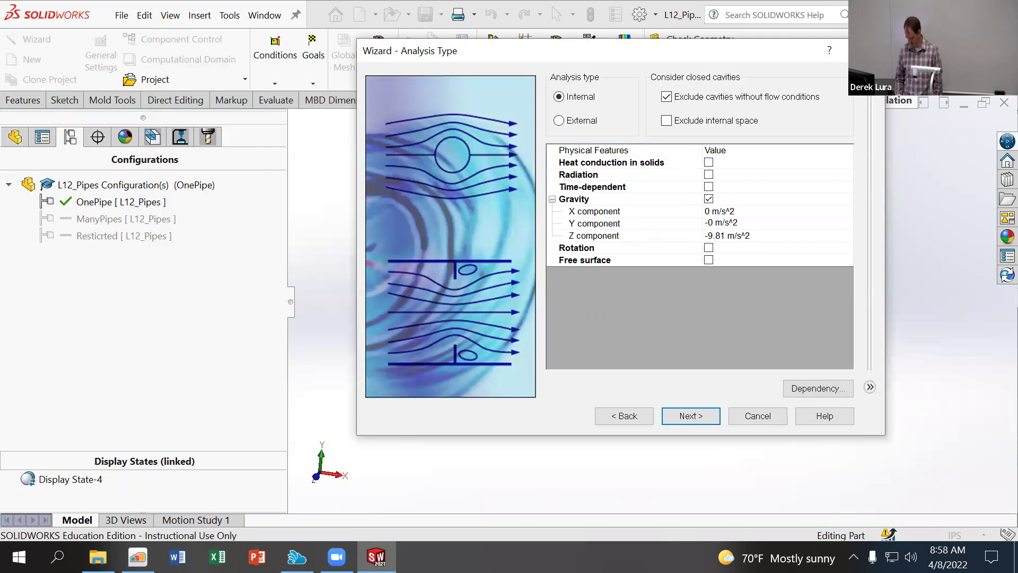
text(93)
key(BackSpace)
text(.81)
click(725, 238)
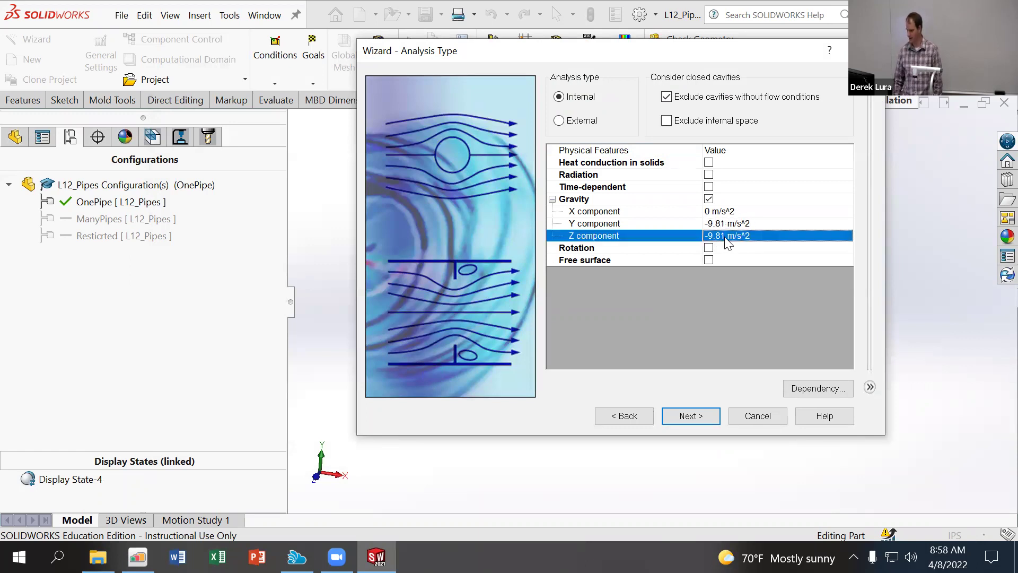
Set the gravity Z component to 0
click(727, 242)
drag(725, 236, 707, 238)
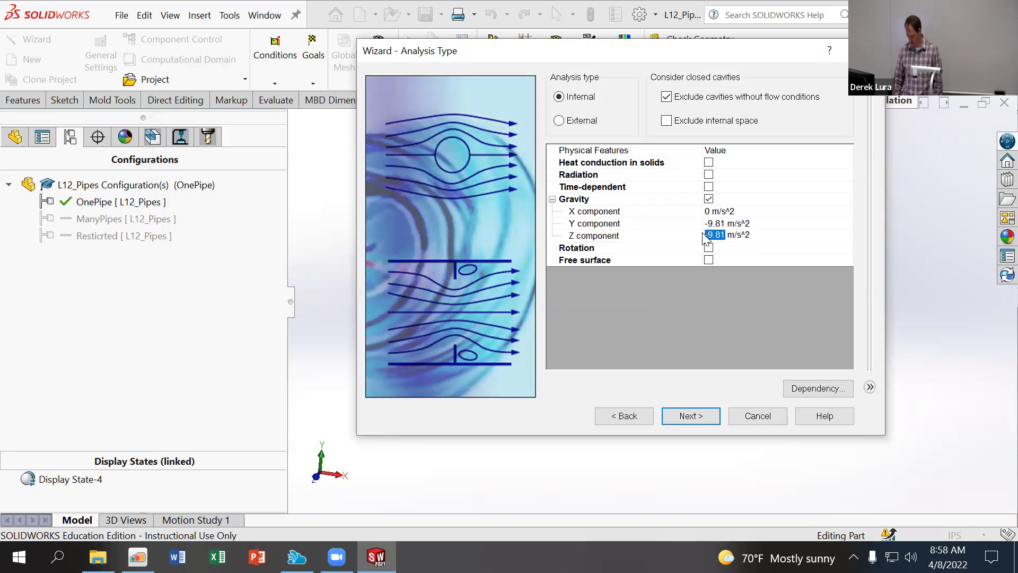
text(0)
click(783, 224)
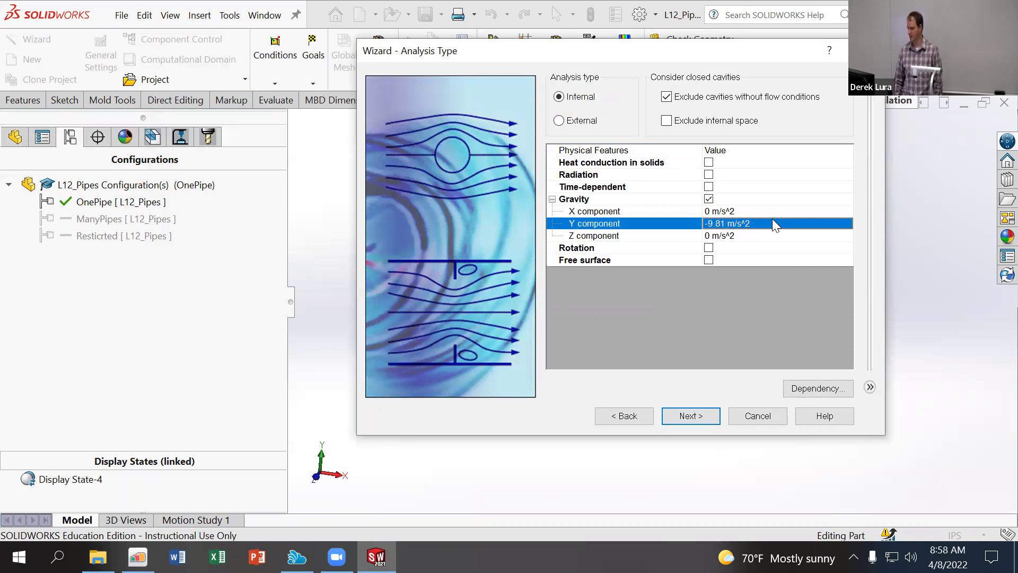
drag(505, 58, 500, 60)
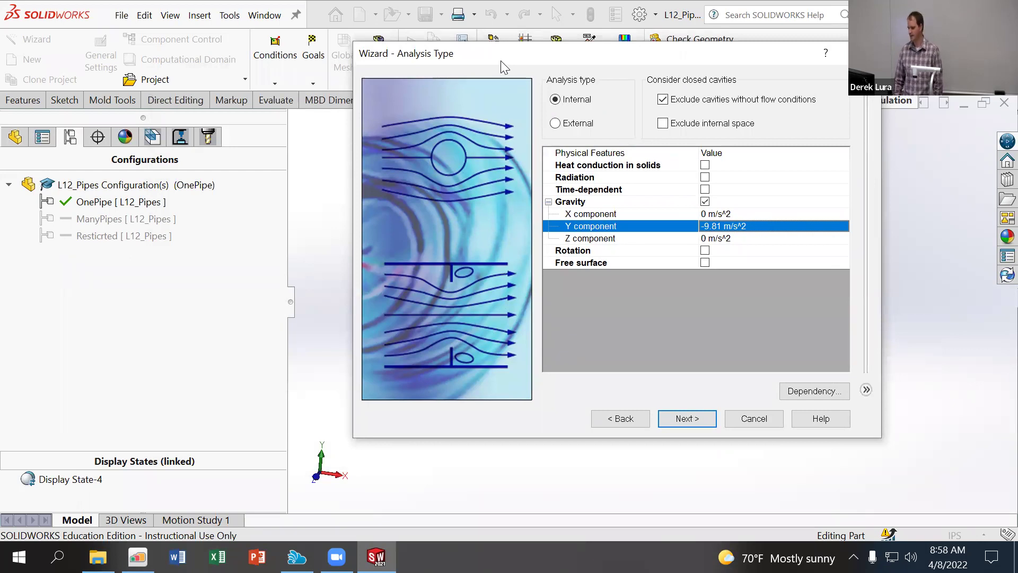
drag(500, 61, 422, 65)
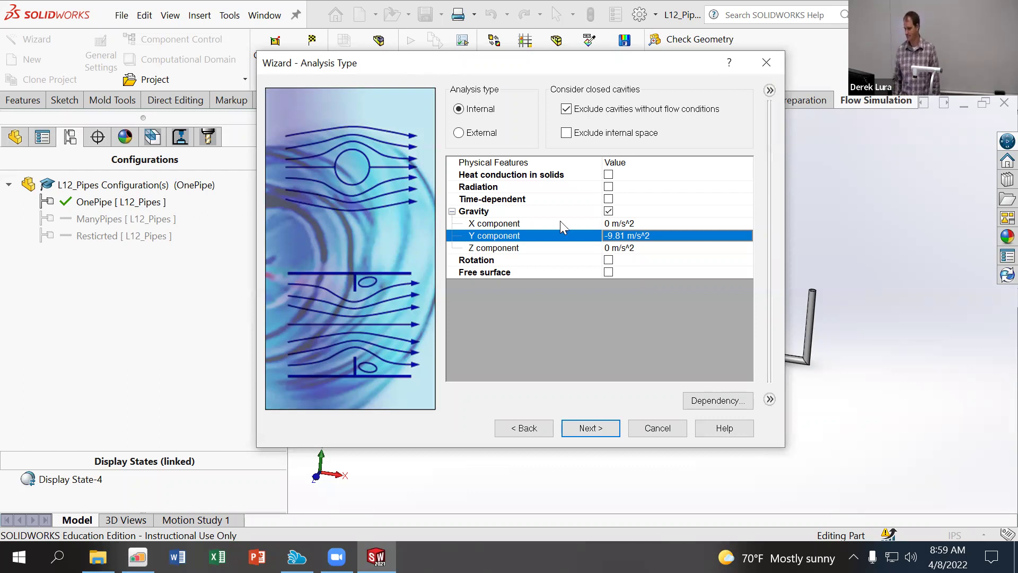
Add Water from Liquids as the project fluid, keeping Laminar and Turbulent flow
click(601, 432)
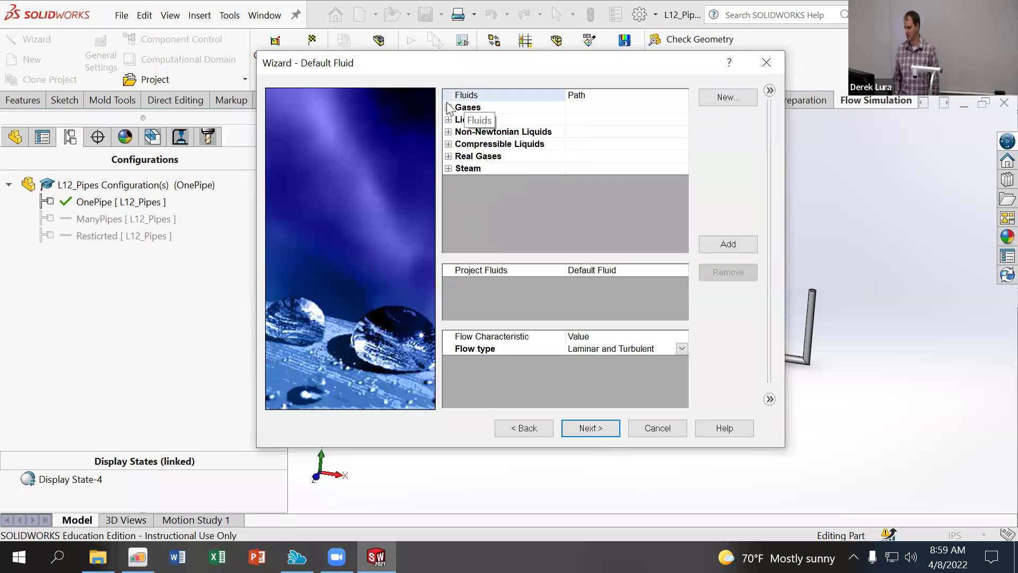
click(449, 119)
scroll(530, 204, down, 3)
click(520, 215)
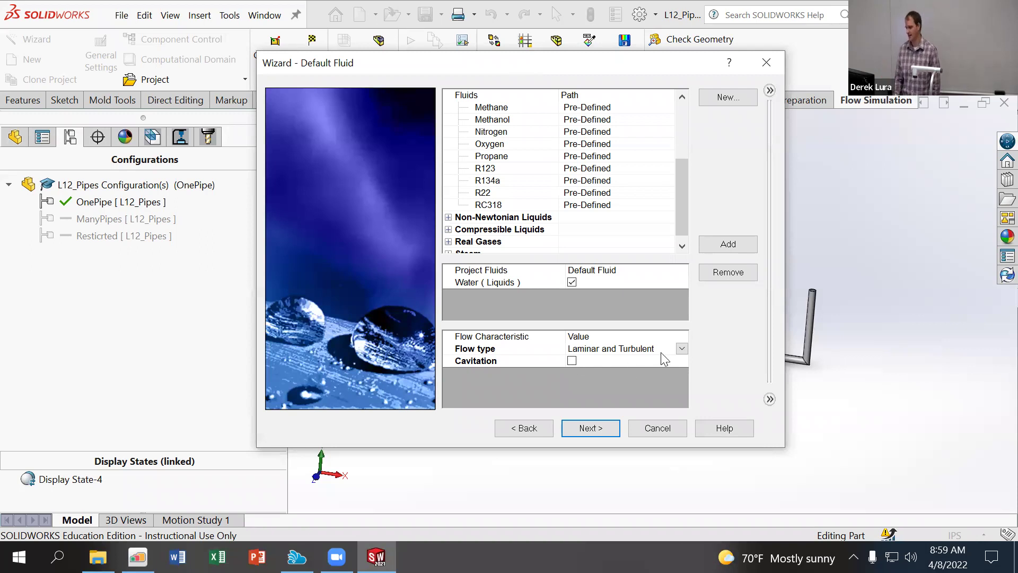
click(681, 350)
click(683, 350)
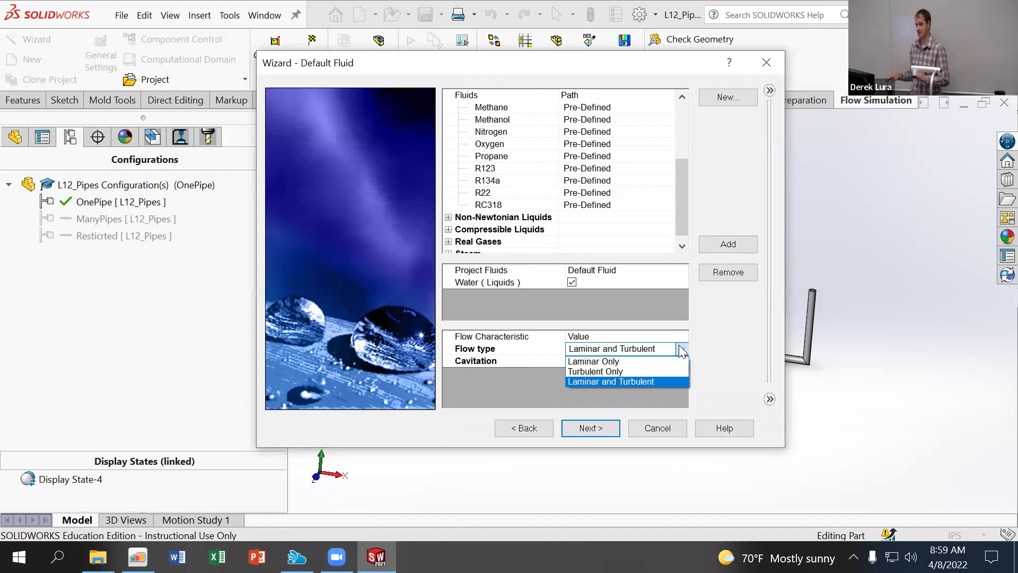
click(639, 382)
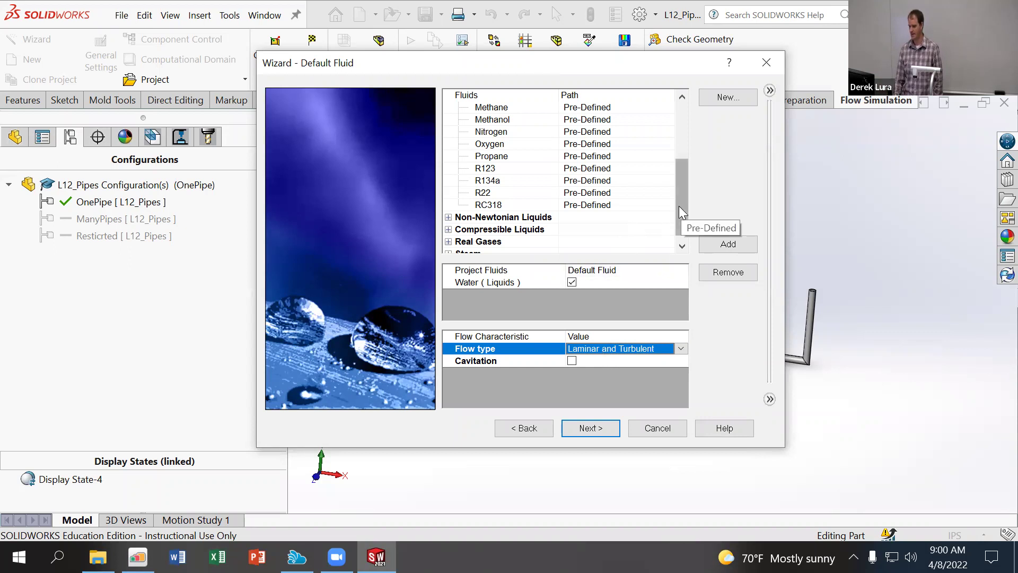
scroll(678, 180, up, 2)
scroll(677, 175, down, 3)
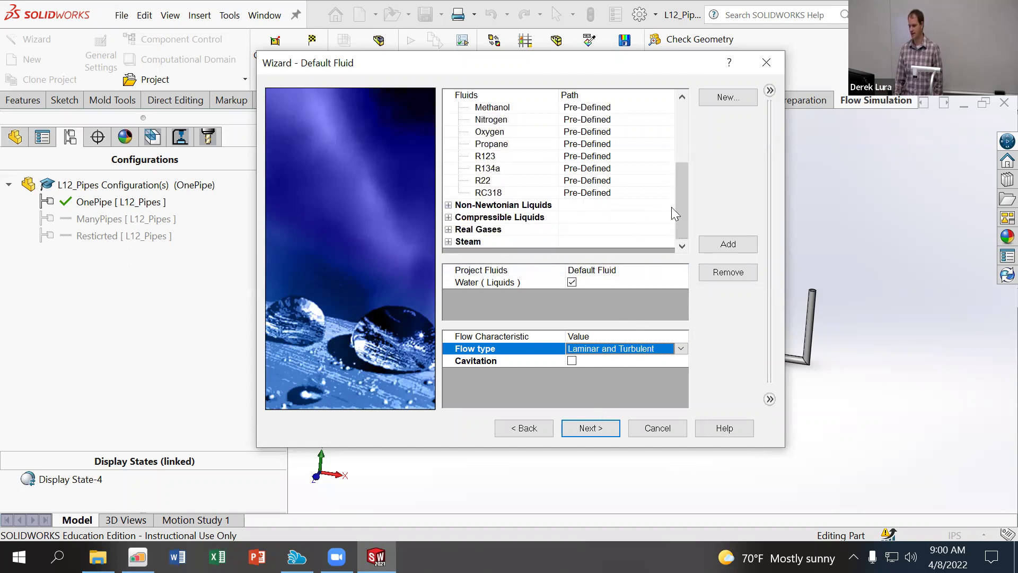
scroll(680, 210, up, 1)
drag(679, 208, 683, 142)
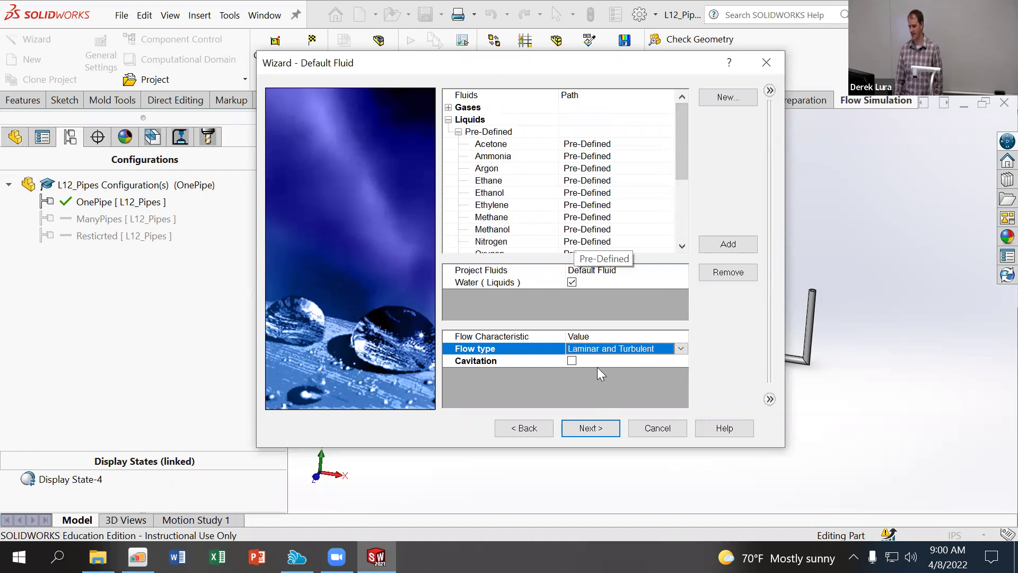
Accept default wall and initial conditions and finish the wizard to create OnePipe
click(601, 430)
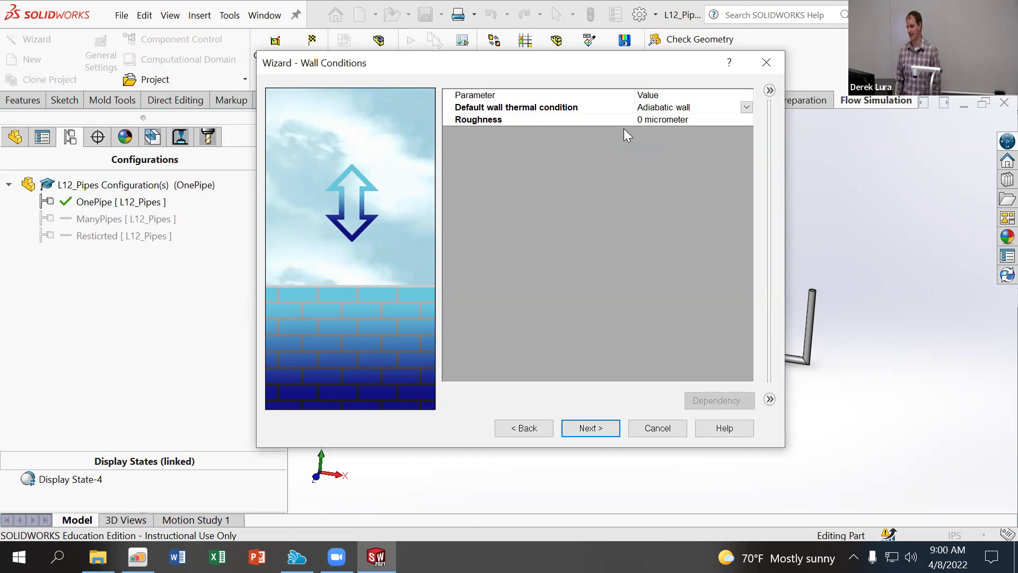
click(581, 428)
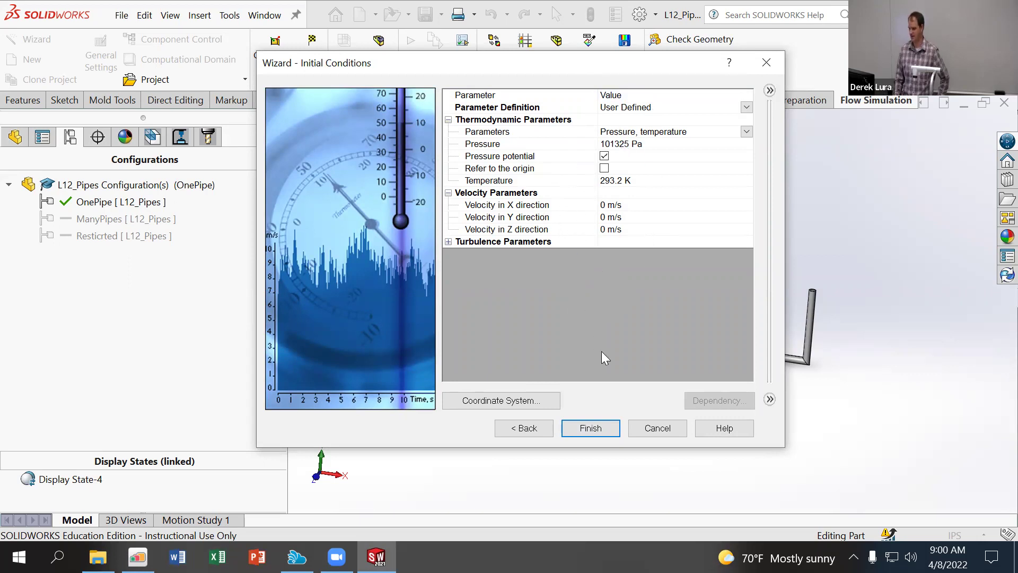
click(584, 428)
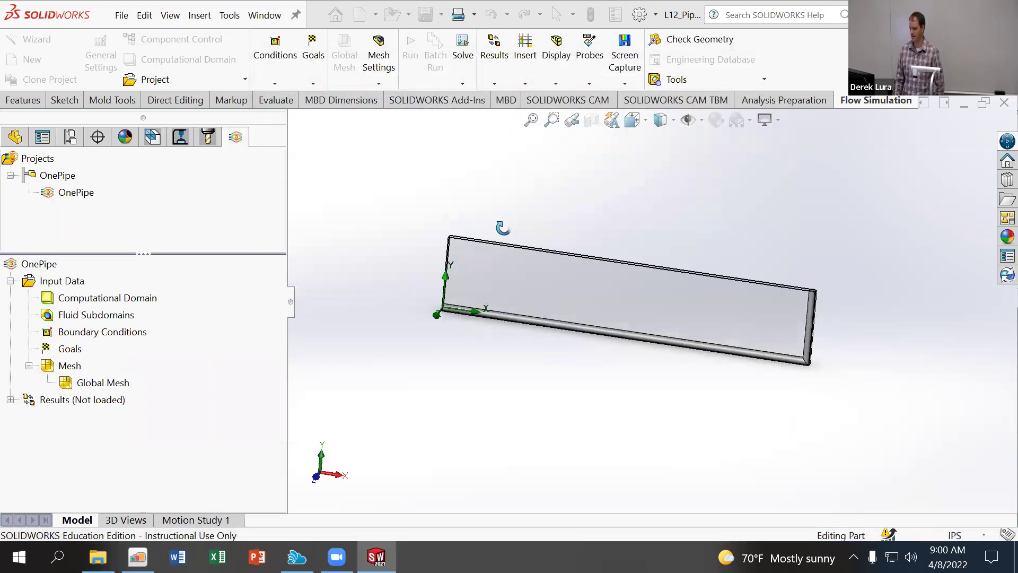
Orbit and zoom around the pipe and its computational domain box
scroll(502, 257, down, 5)
middle_drag(502, 257, 882, 254)
scroll(708, 298, down, 3)
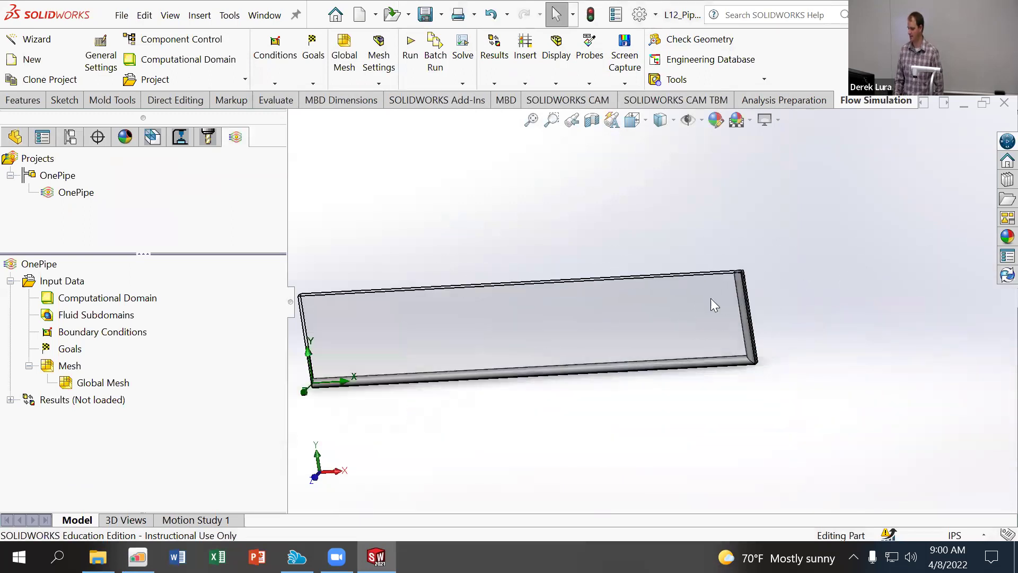
scroll(700, 301, down, 2)
middle_drag(694, 305, 509, 311)
scroll(451, 305, up, 2)
scroll(386, 372, down, 3)
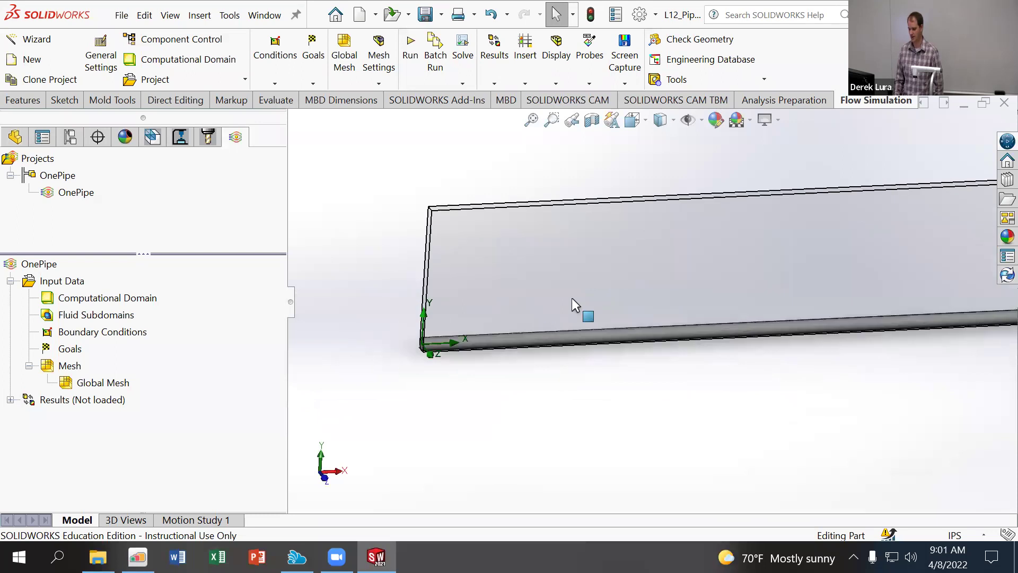
scroll(571, 297, down, 1)
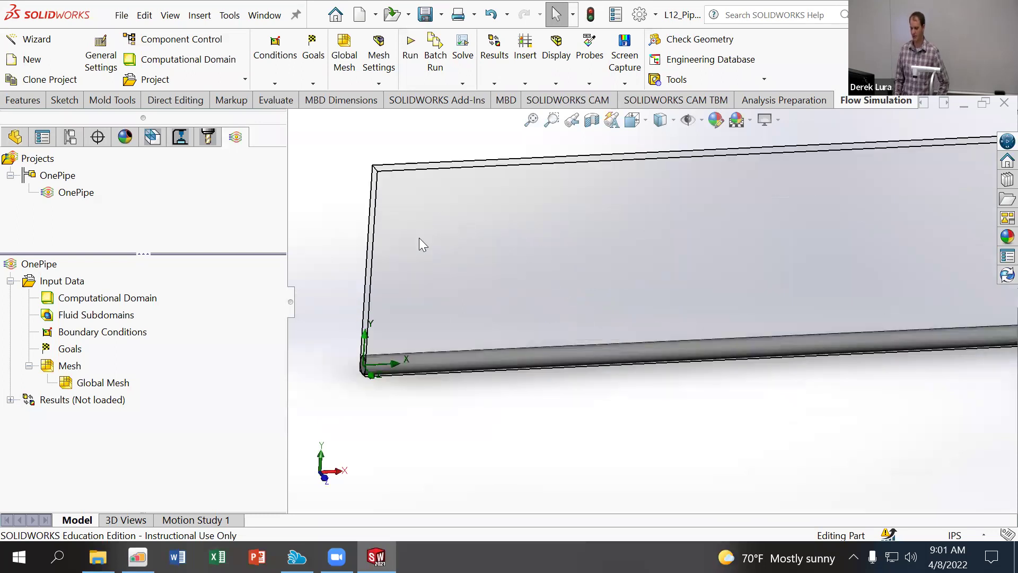
middle_drag(534, 285, 495, 271)
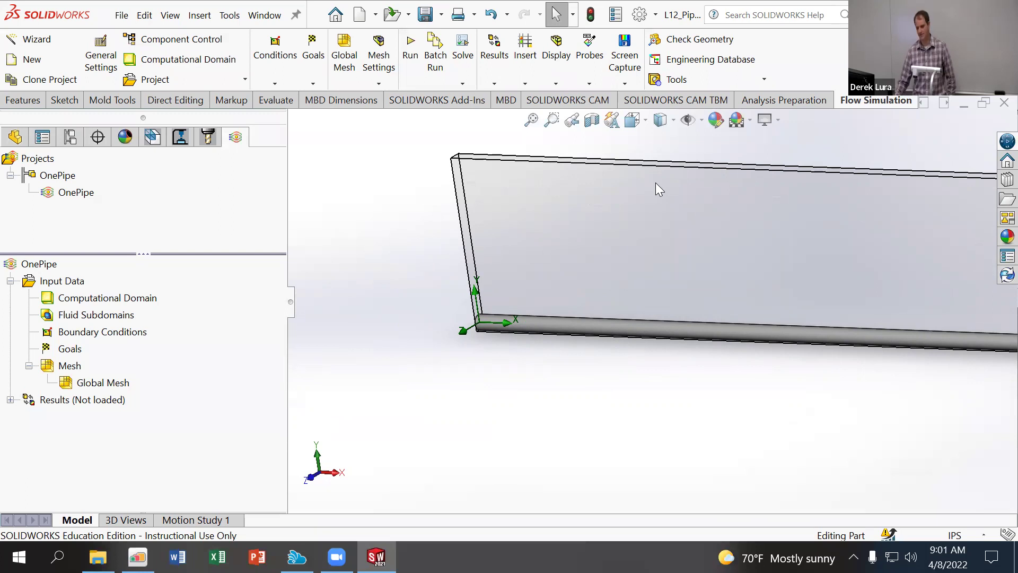
Apply a Front-plane section view cutting through the pipe and domain
click(591, 121)
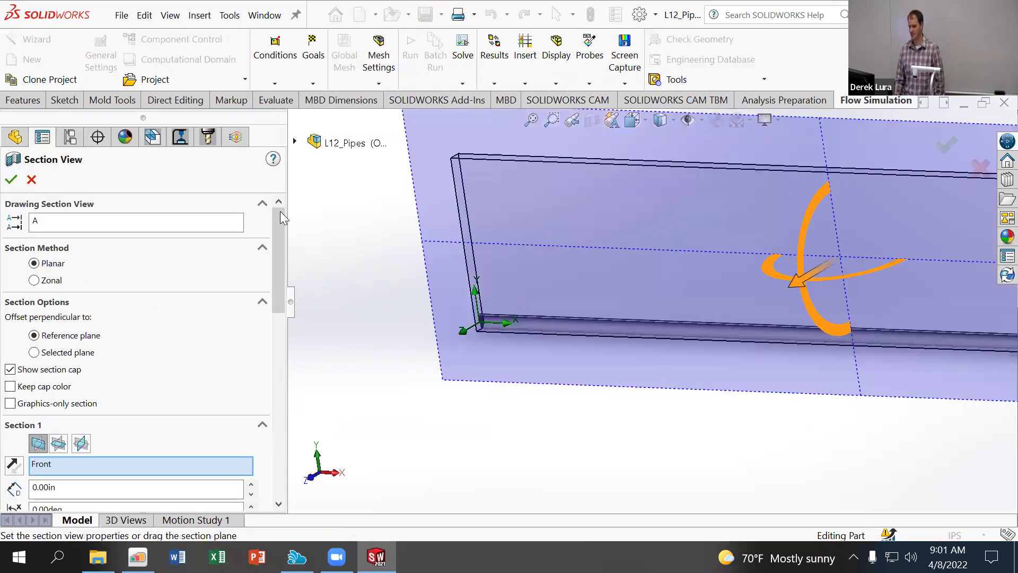
click(10, 180)
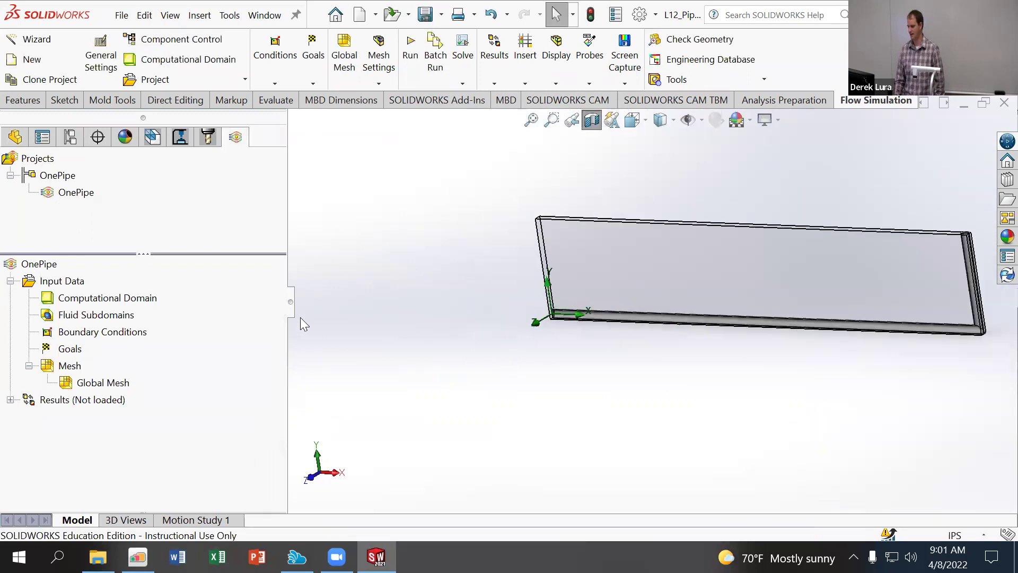
scroll(747, 254, down, 4)
middle_drag(594, 276, 639, 296)
scroll(592, 314, up, 3)
scroll(562, 325, down, 5)
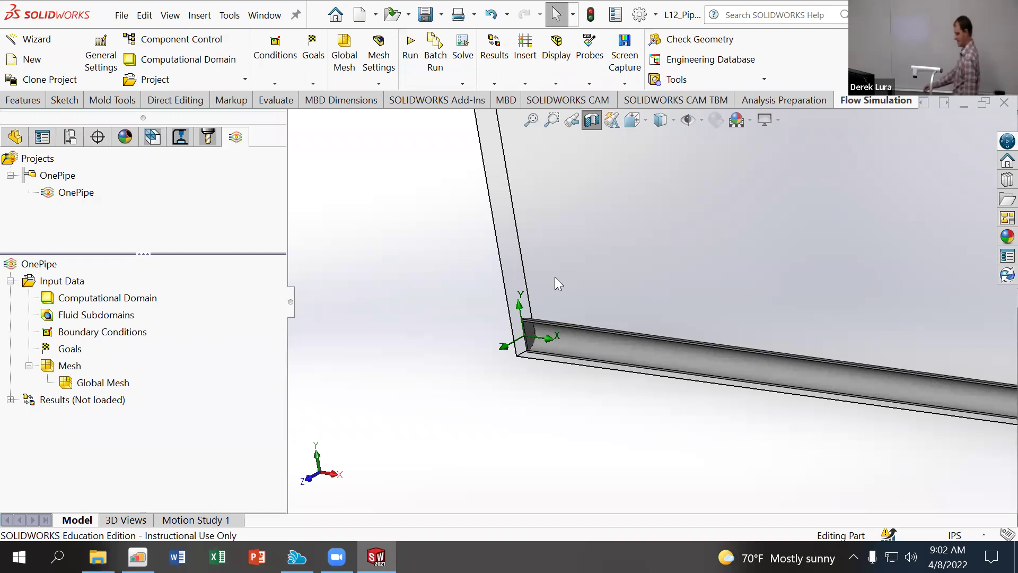
right_click(76, 192)
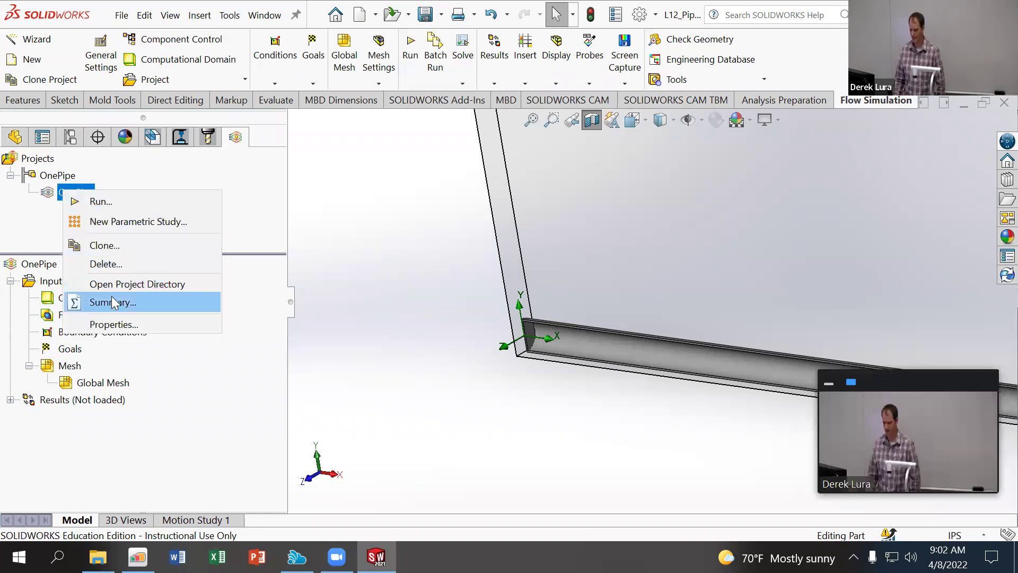
right_click(50, 177)
right_click(35, 158)
right_click(27, 168)
right_click(17, 209)
right_click(57, 187)
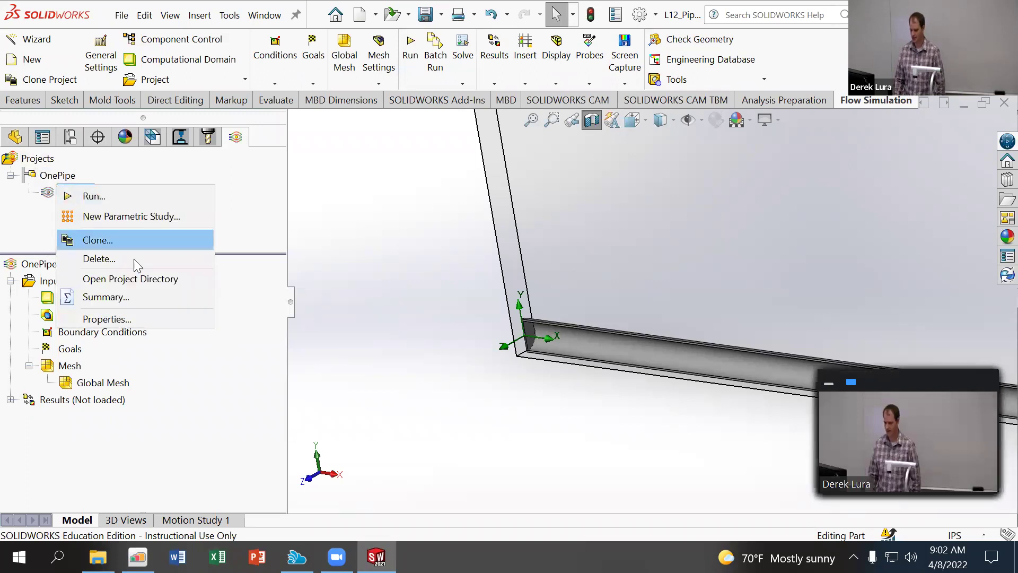
click(123, 320)
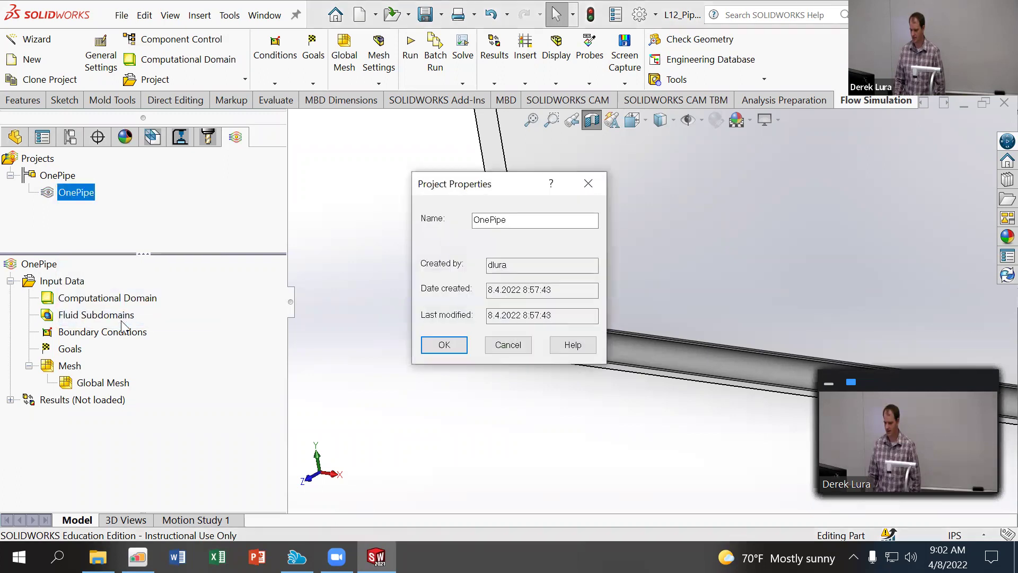
click(502, 345)
right_click(68, 280)
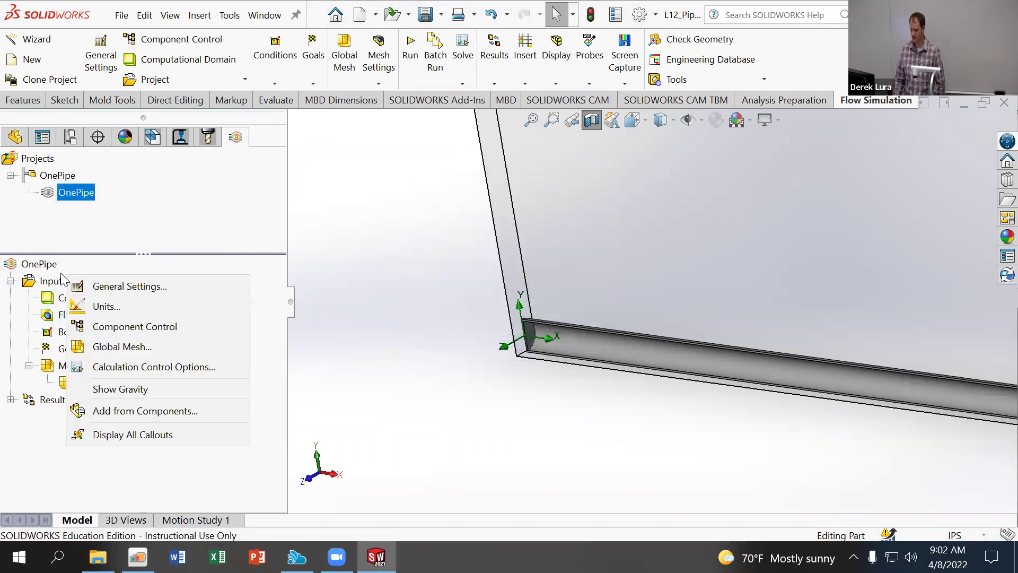
click(90, 287)
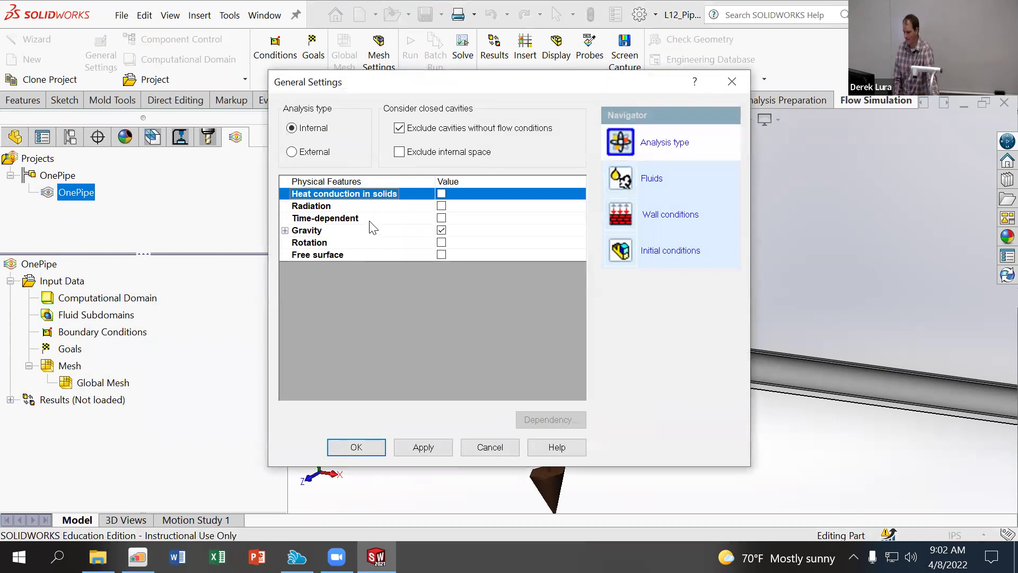
click(660, 171)
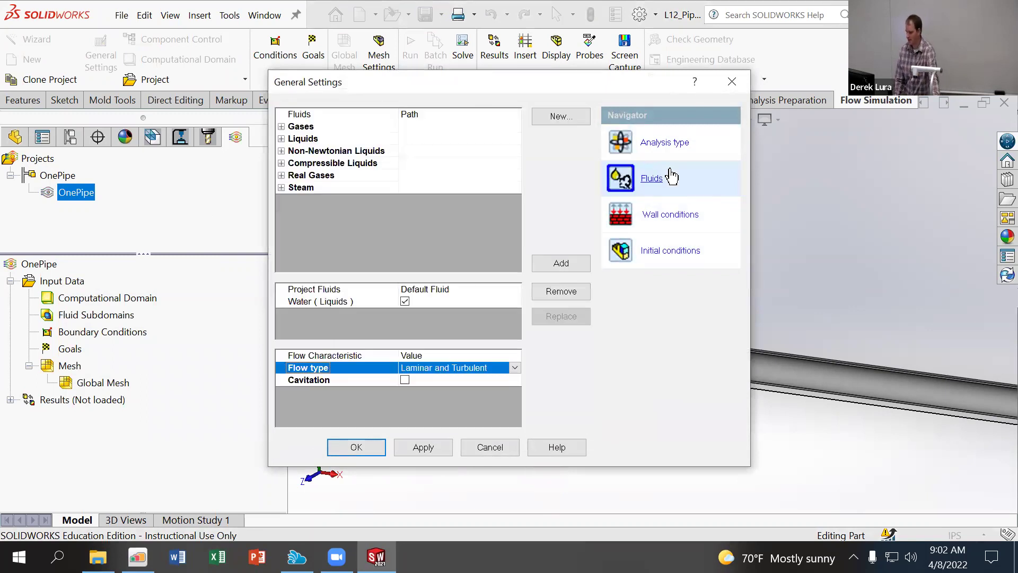
click(431, 297)
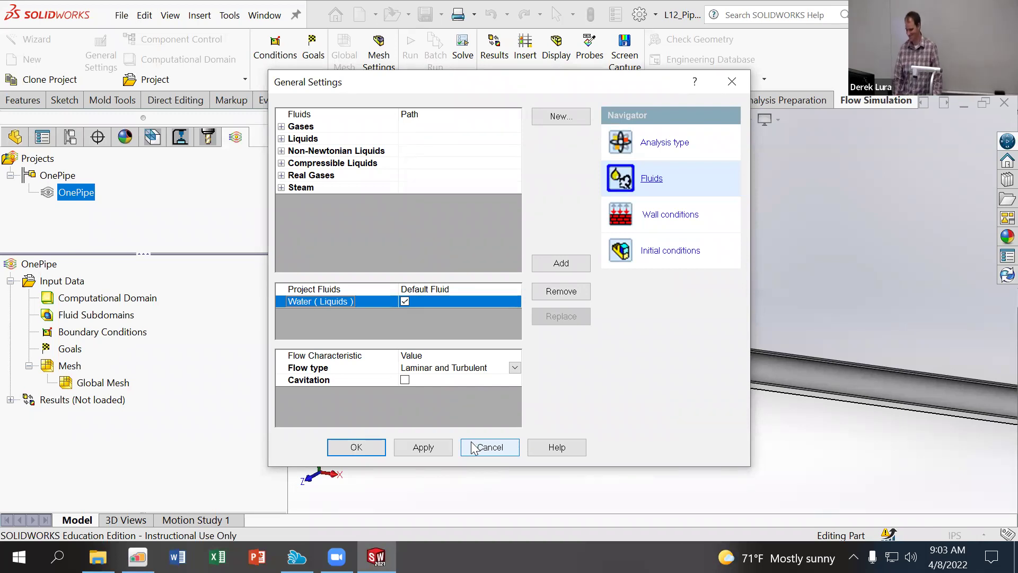
click(480, 447)
scroll(546, 365, up, 5)
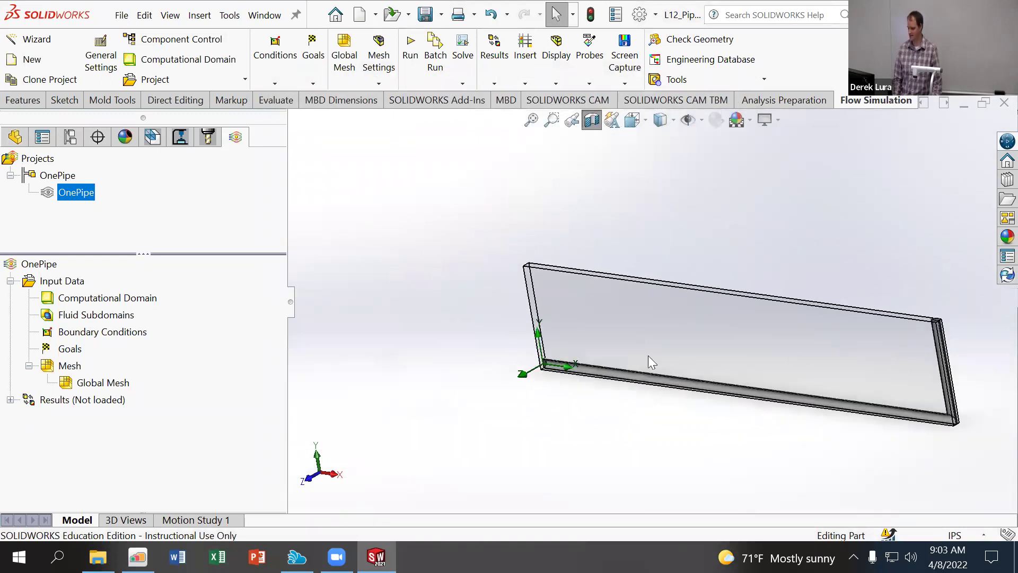
Insert an Inlet Volume Flow boundary condition on the pipe's near end face
scroll(648, 355, down, 1)
scroll(733, 281, down, 2)
scroll(605, 343, up, 2)
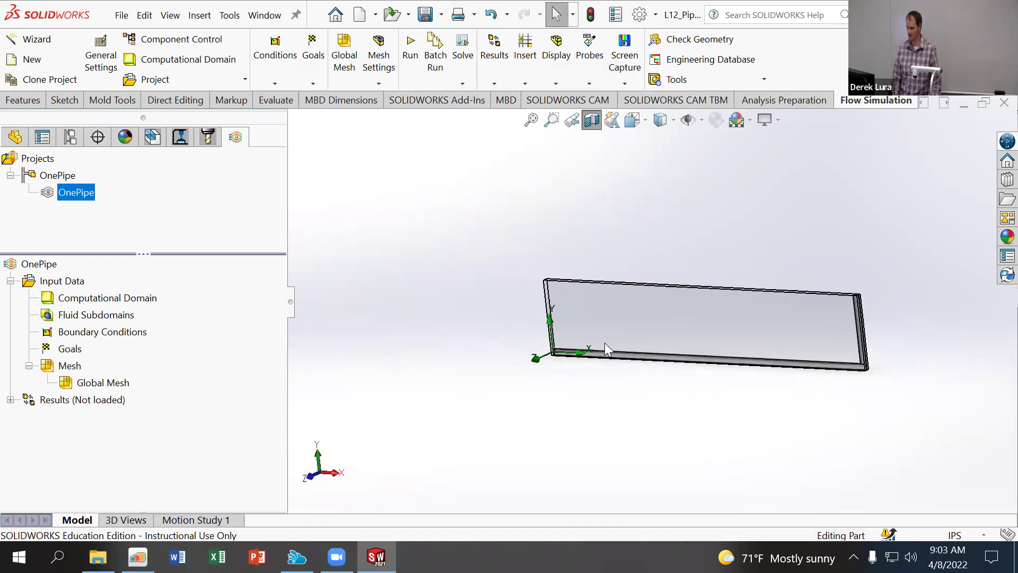
scroll(514, 358, down, 2)
scroll(552, 340, down, 1)
scroll(528, 342, down, 2)
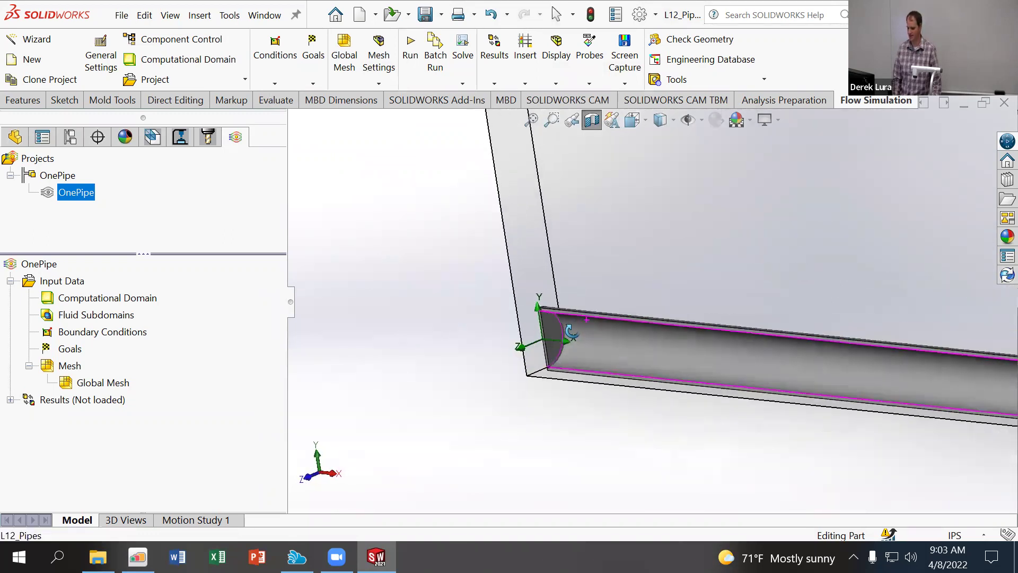
right_click(80, 334)
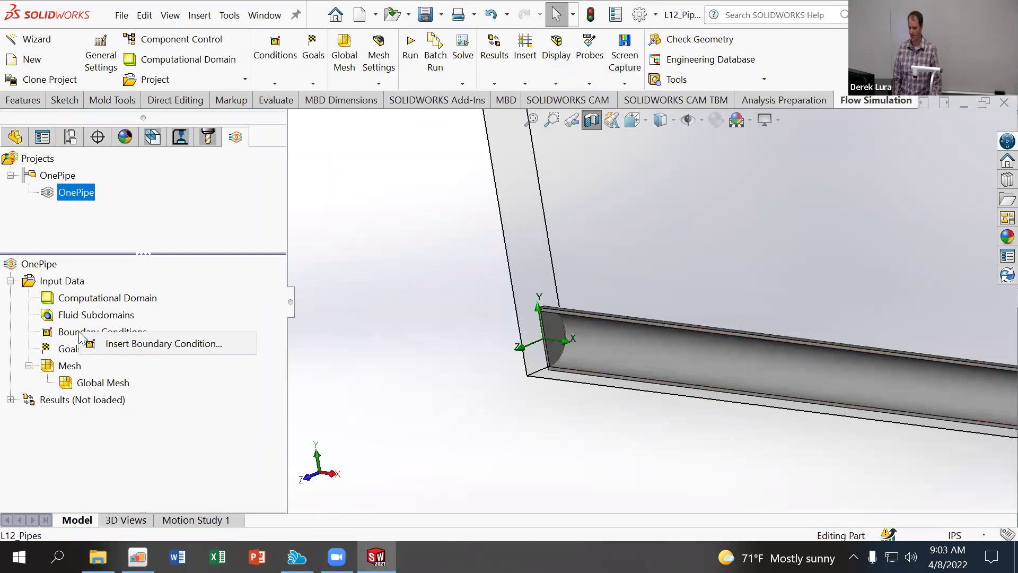
click(123, 345)
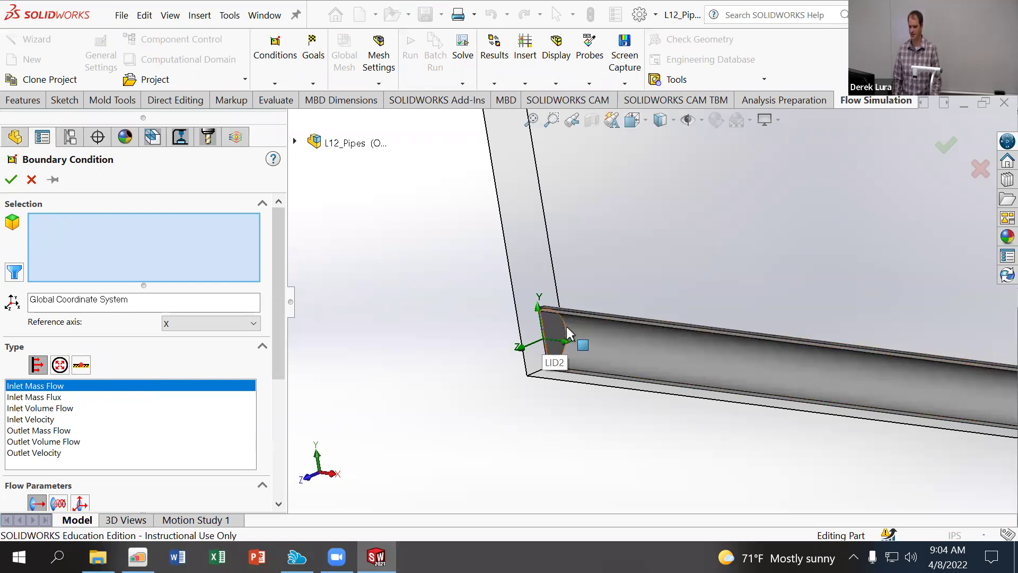
scroll(541, 331, down, 2)
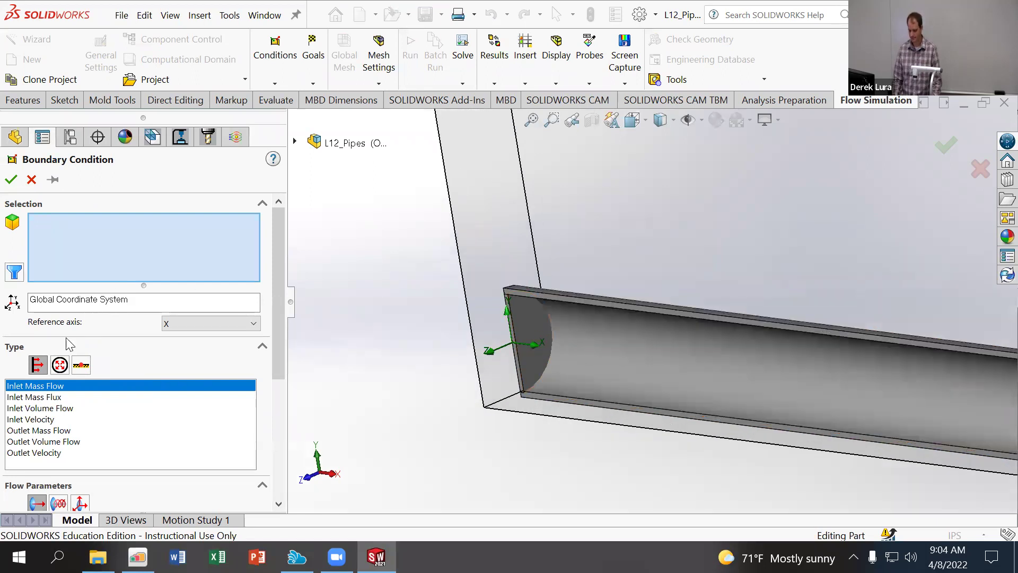
click(46, 409)
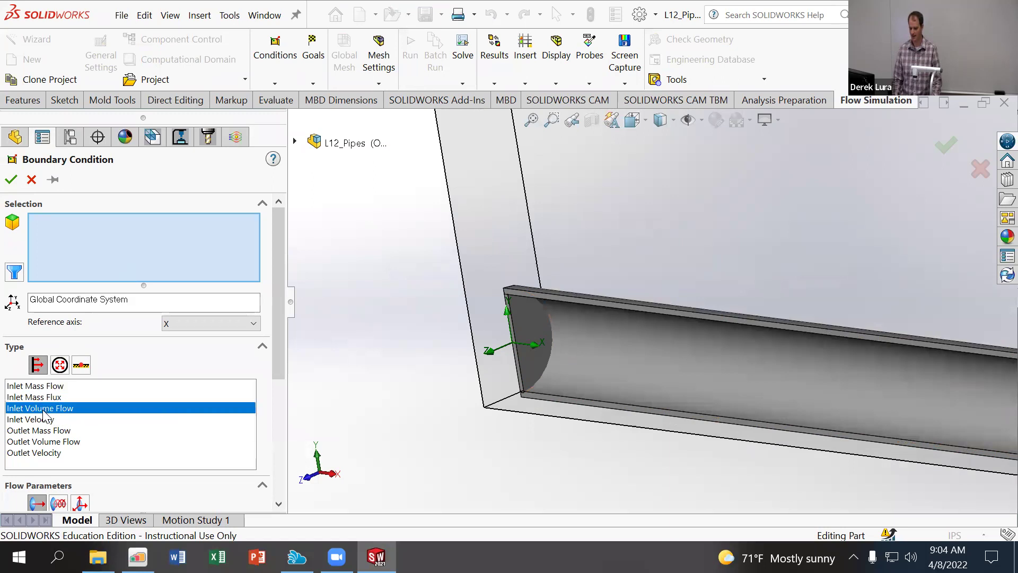
click(526, 314)
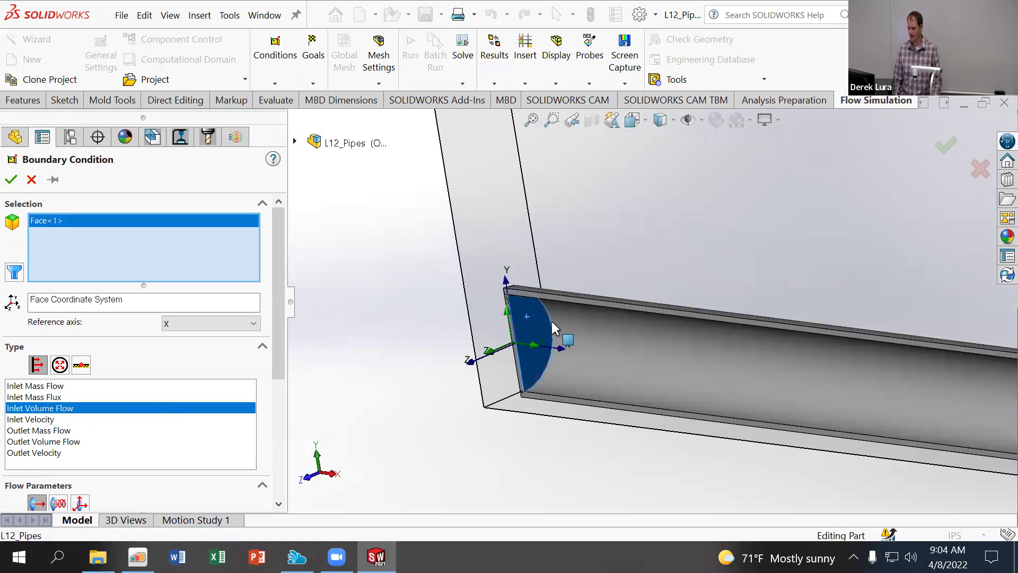
Set the inlet volume flow rate to .01 m^3/s and confirm it
scroll(594, 329, up, 3)
scroll(826, 304, up, 3)
scroll(639, 318, down, 4)
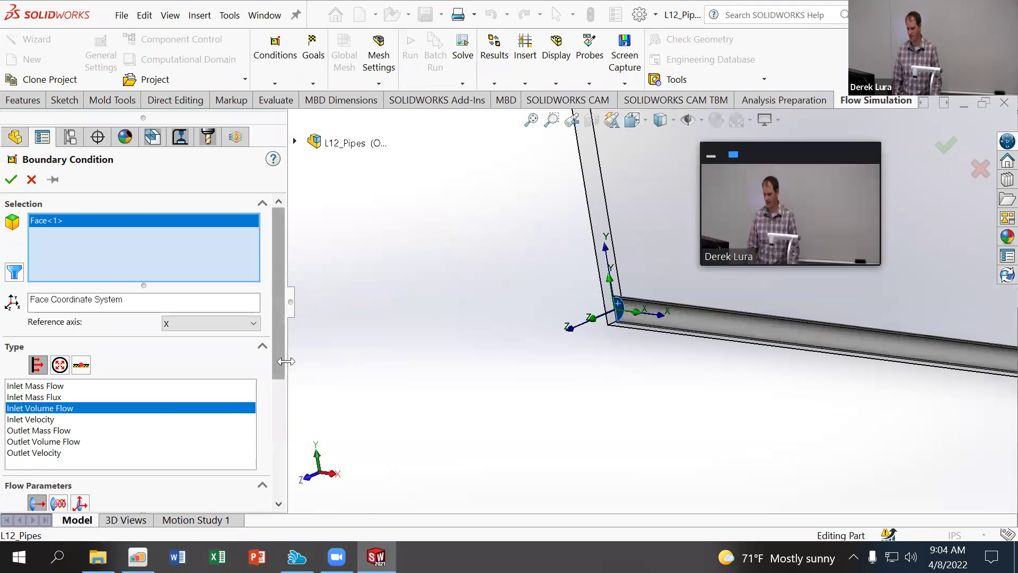
scroll(274, 261, down, 5)
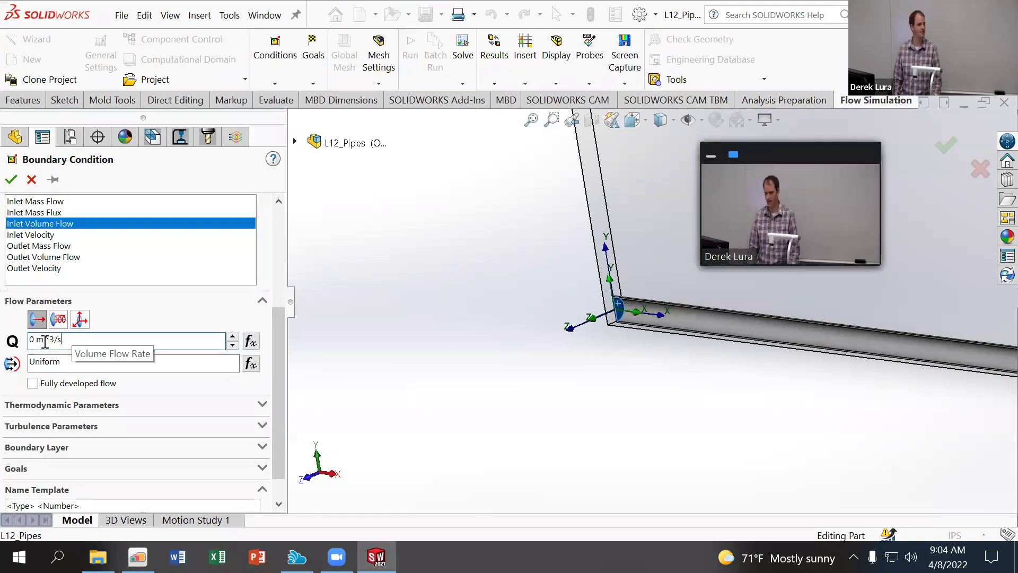
drag(33, 340, 20, 344)
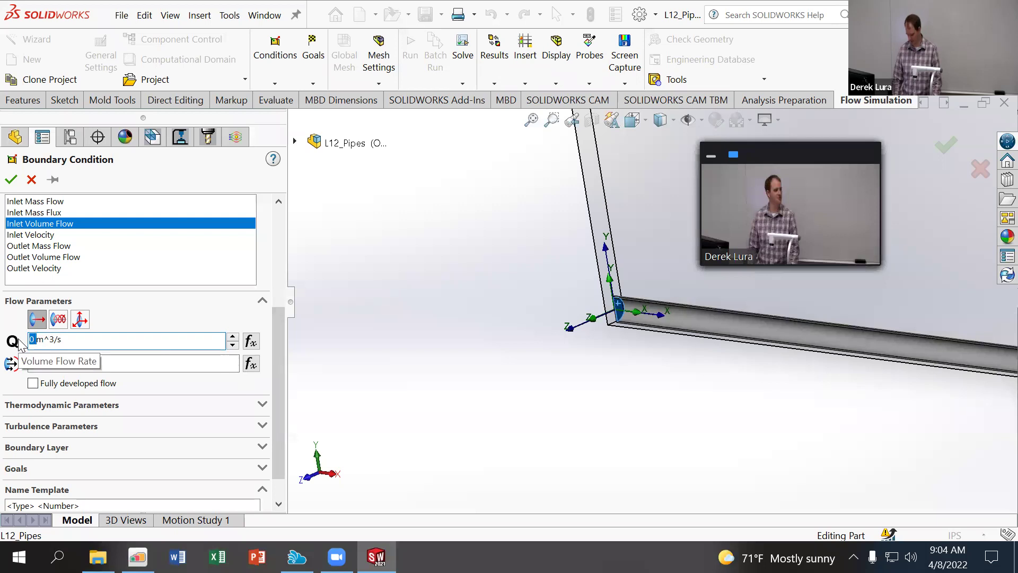
text(.01)
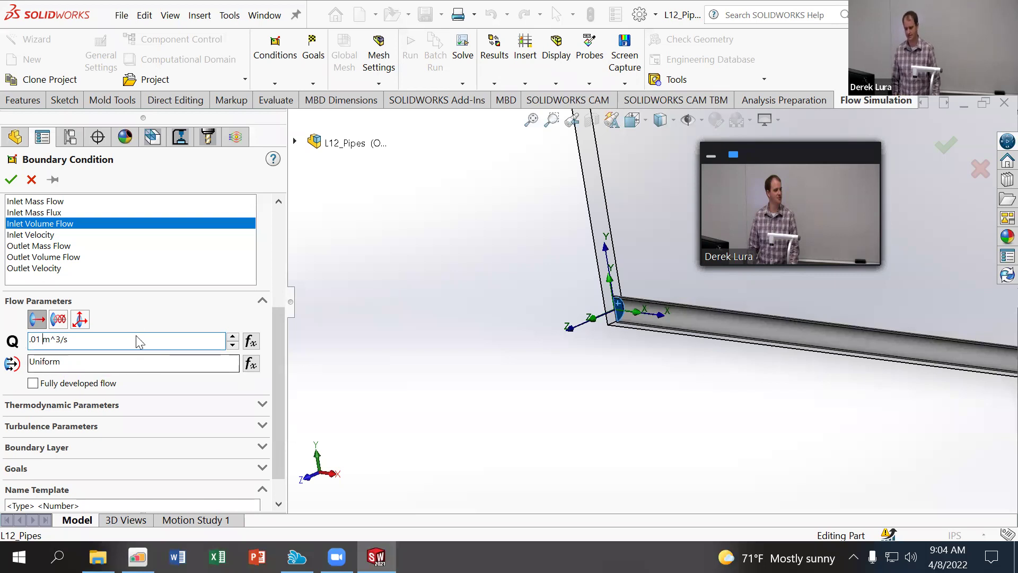
scroll(646, 302, down, 5)
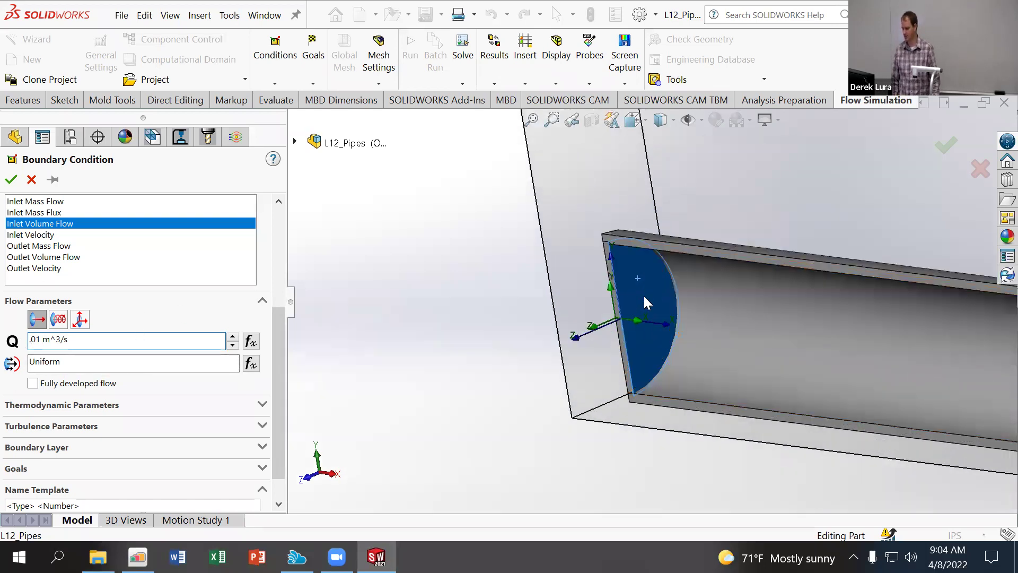
scroll(658, 308, up, 4)
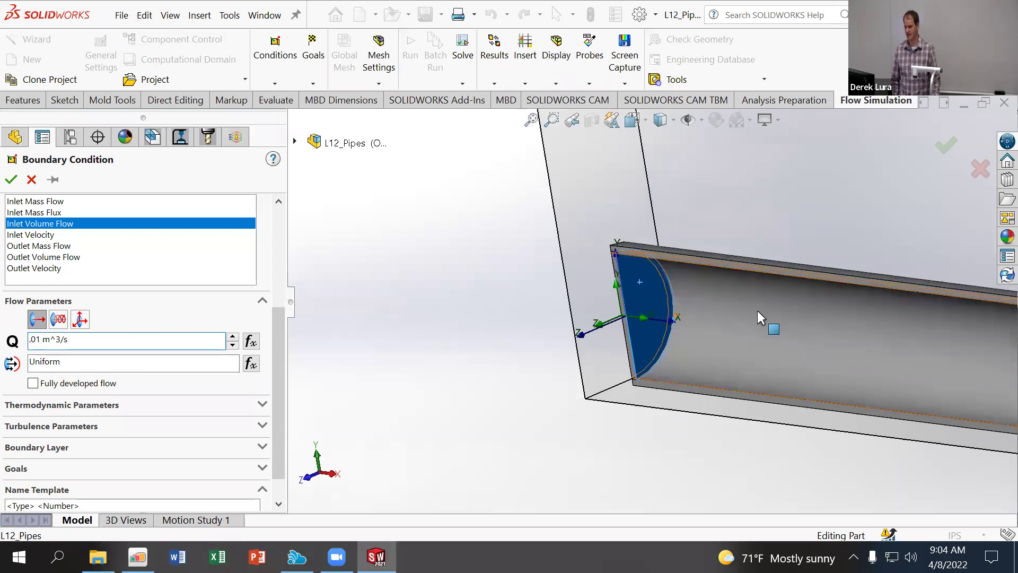
scroll(785, 323, up, 3)
scroll(694, 285, down, 5)
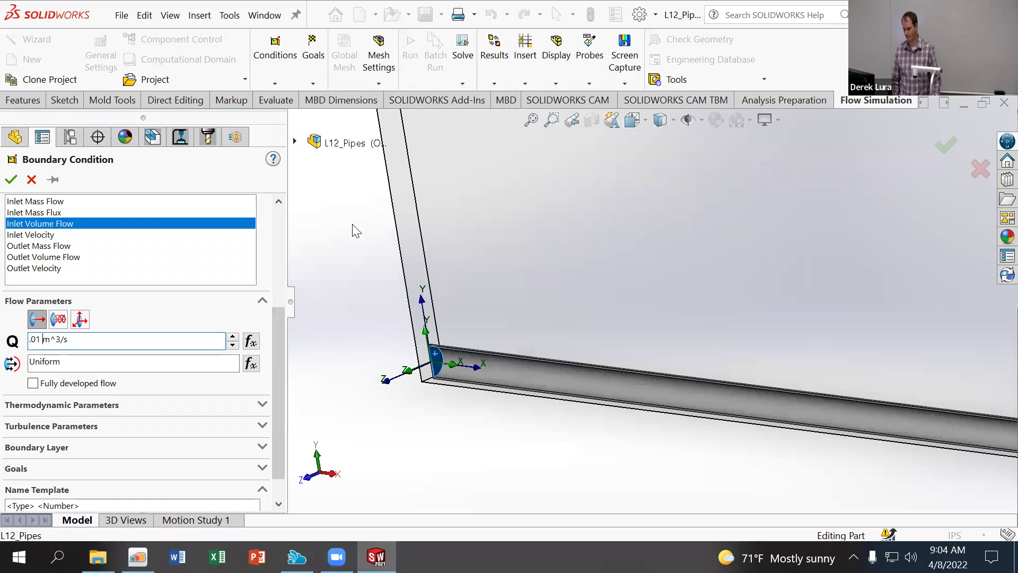
click(11, 181)
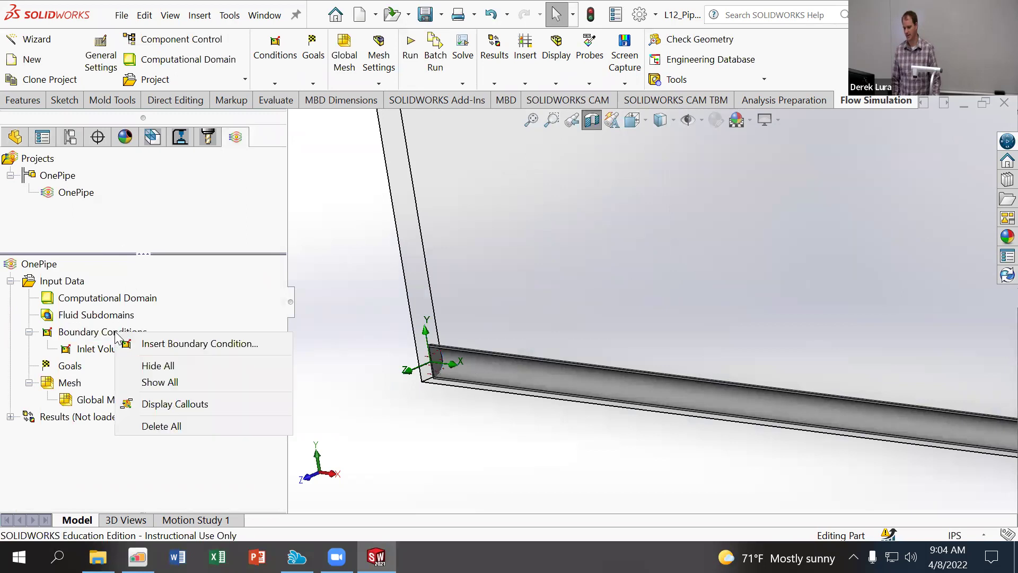
Add an Environment Pressure opening on the far end face, keeping 101325 Pa and 293.2 K
click(185, 348)
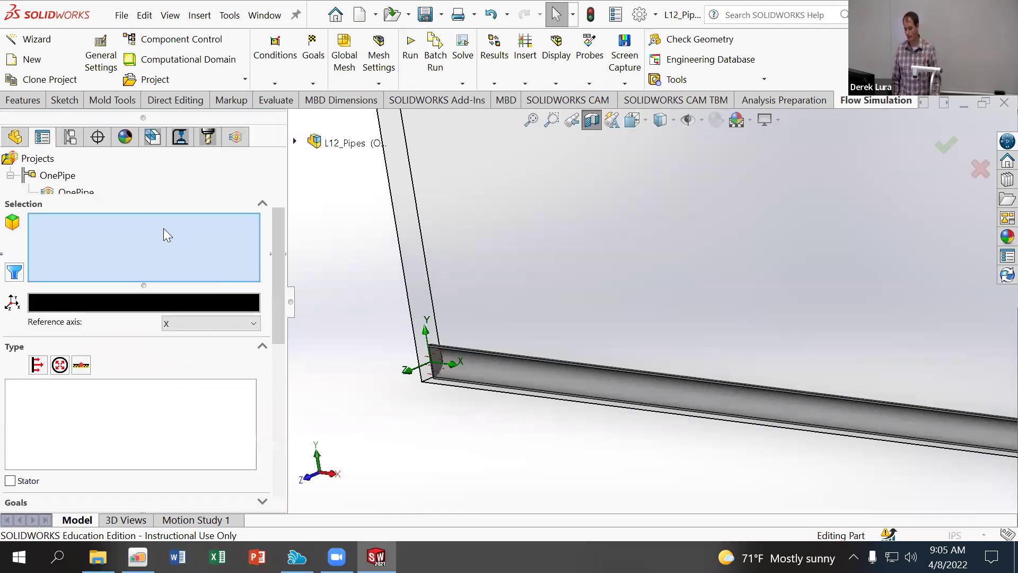
click(59, 366)
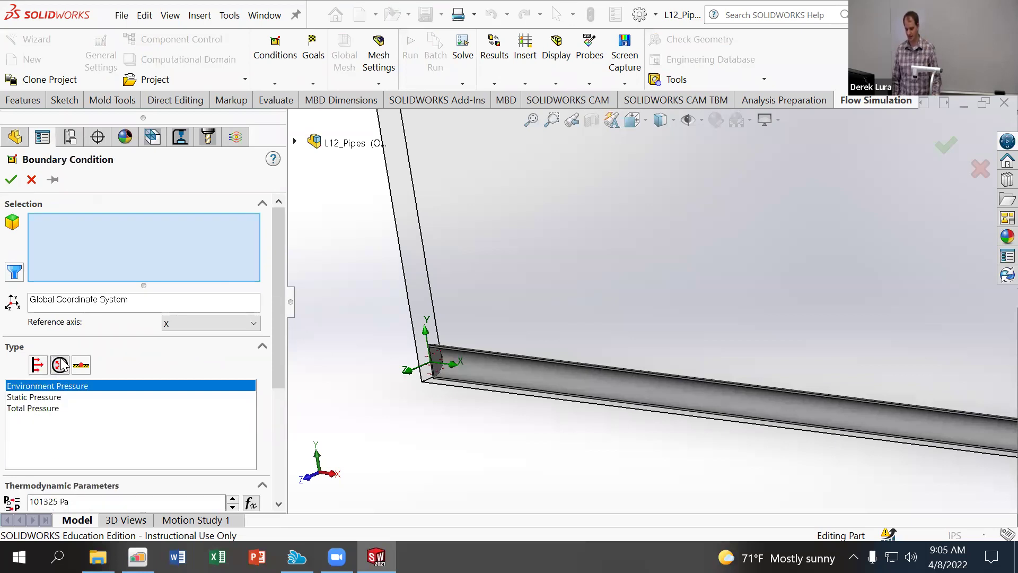
scroll(941, 310, up, 6)
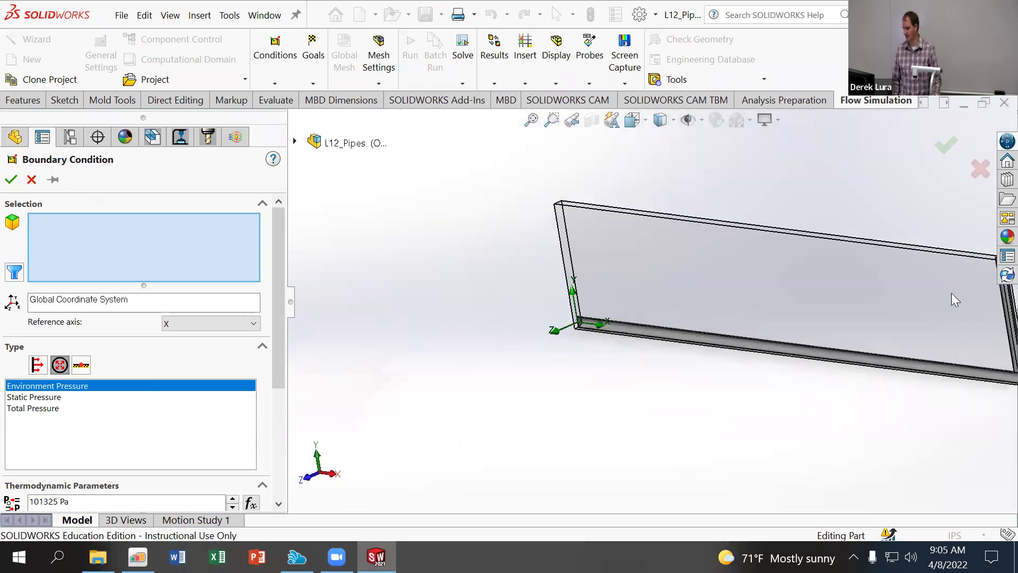
middle_drag(941, 310, 891, 193)
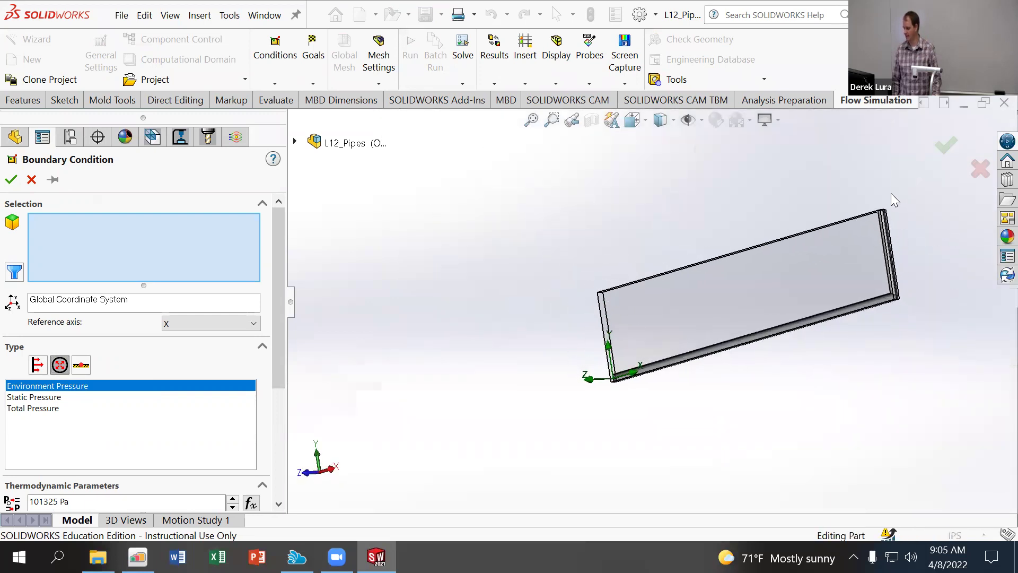
scroll(749, 289, down, 5)
middle_drag(749, 289, 845, 289)
click(869, 293)
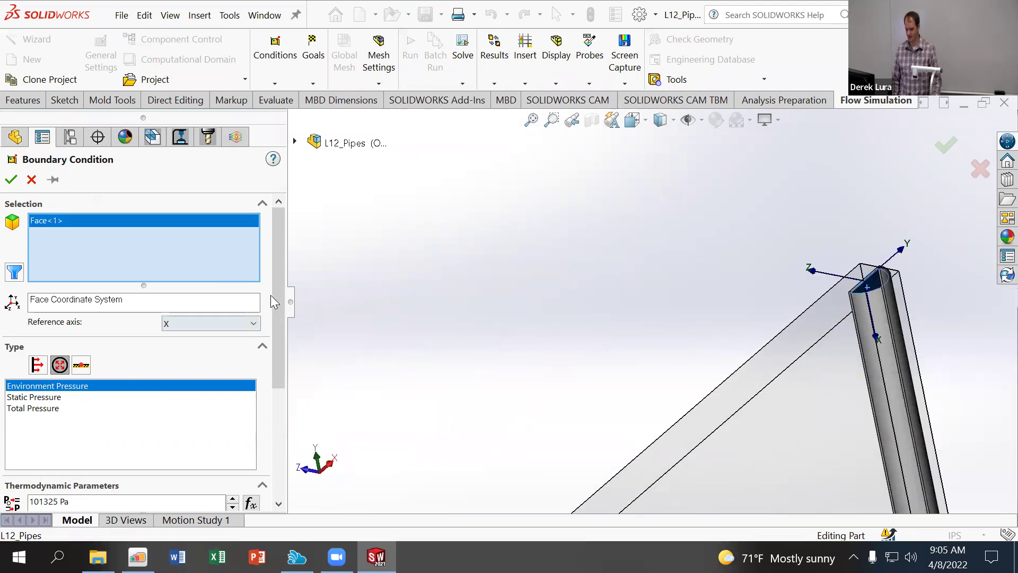
scroll(281, 297, down, 4)
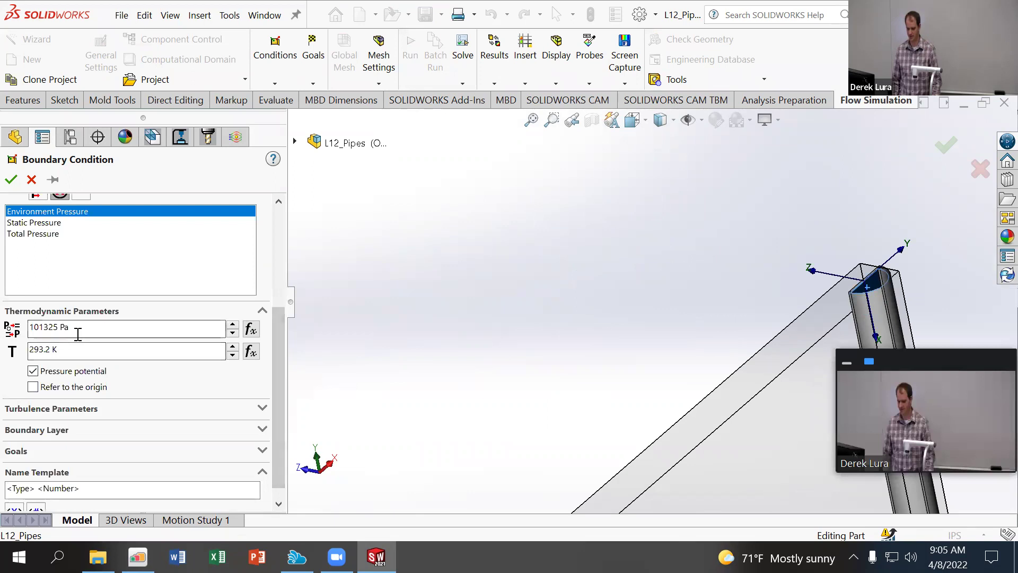
middle_drag(595, 317, 618, 319)
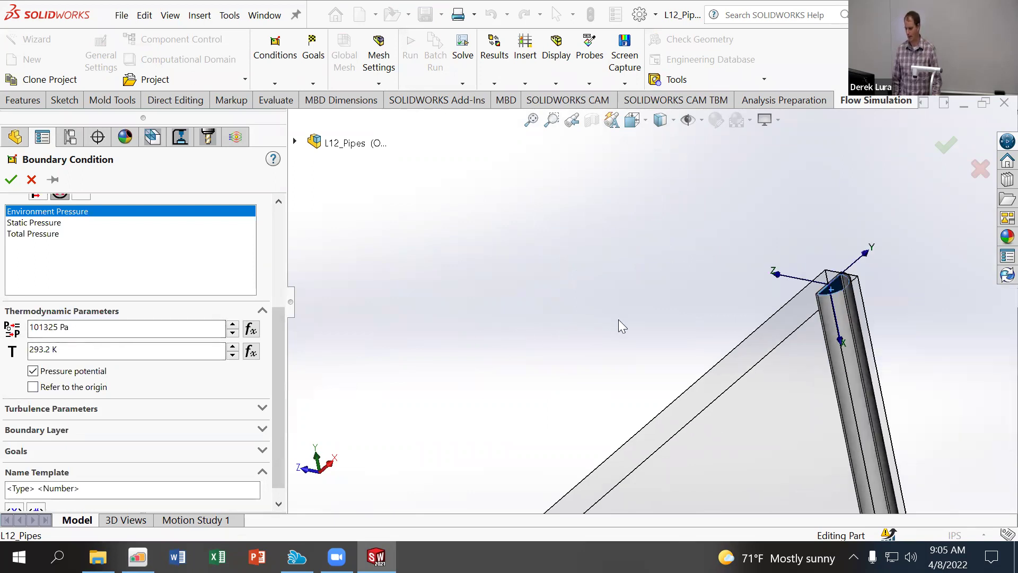
scroll(875, 277, down, 6)
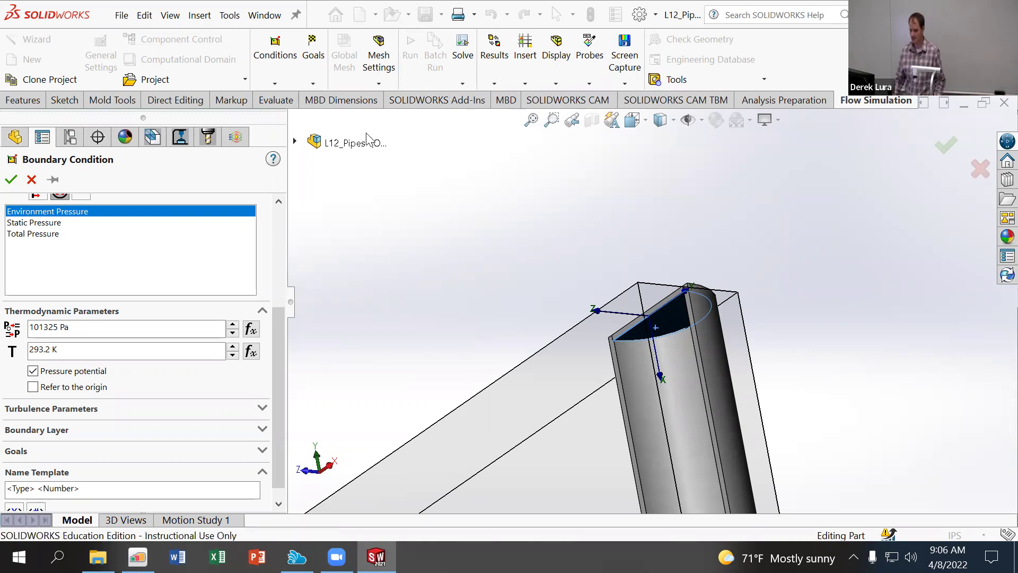
click(11, 180)
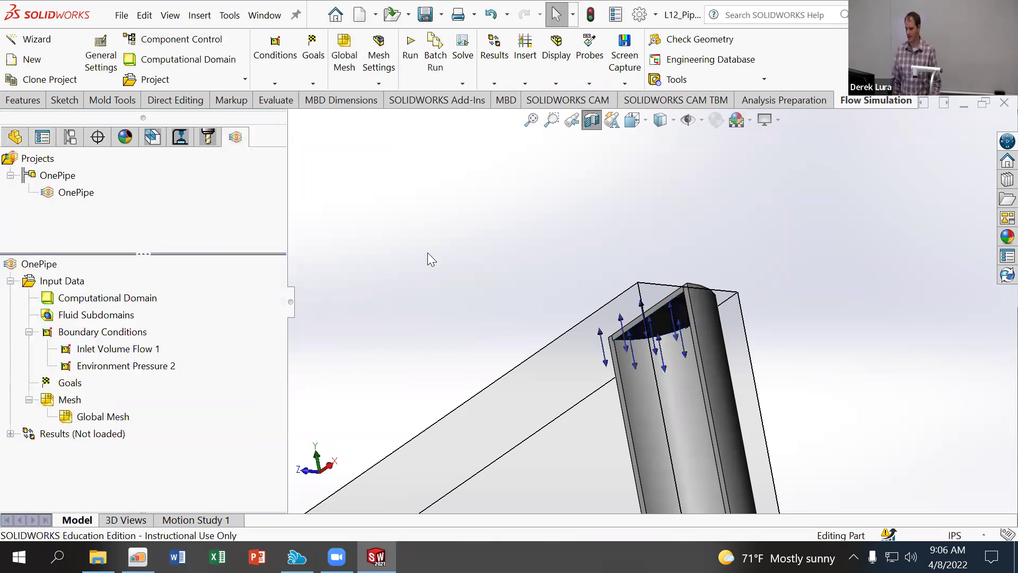
middle_drag(427, 252, 614, 380)
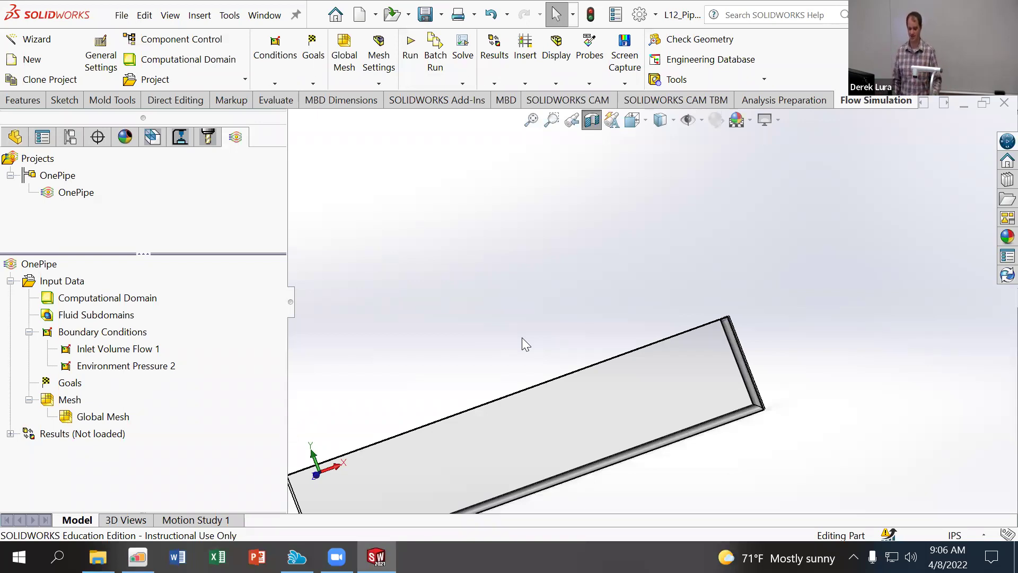
Create a surface goal on the pipe's end face tracking only Volume Flow Rate, not Mass Flow Rate
right_click(72, 383)
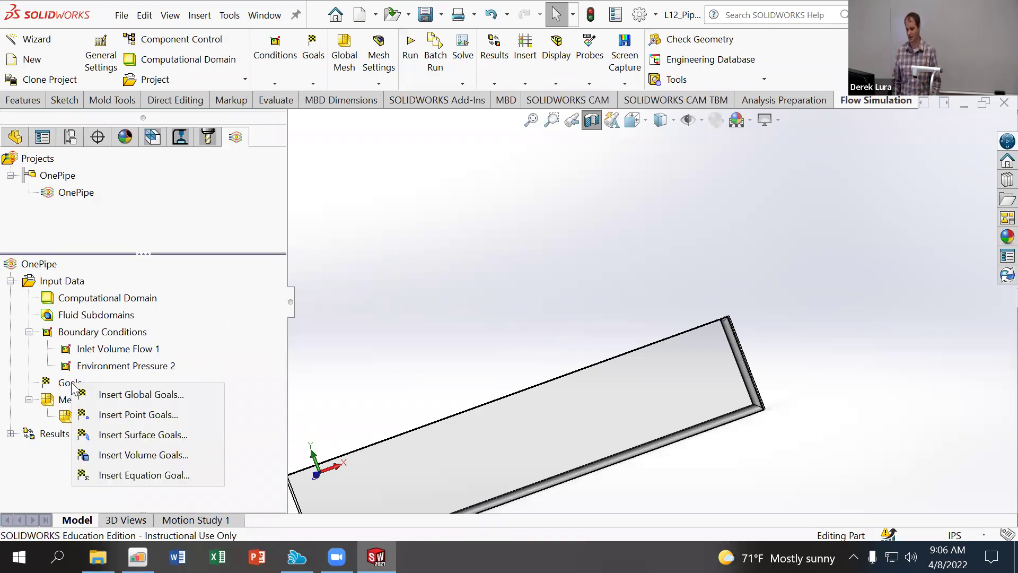
click(138, 434)
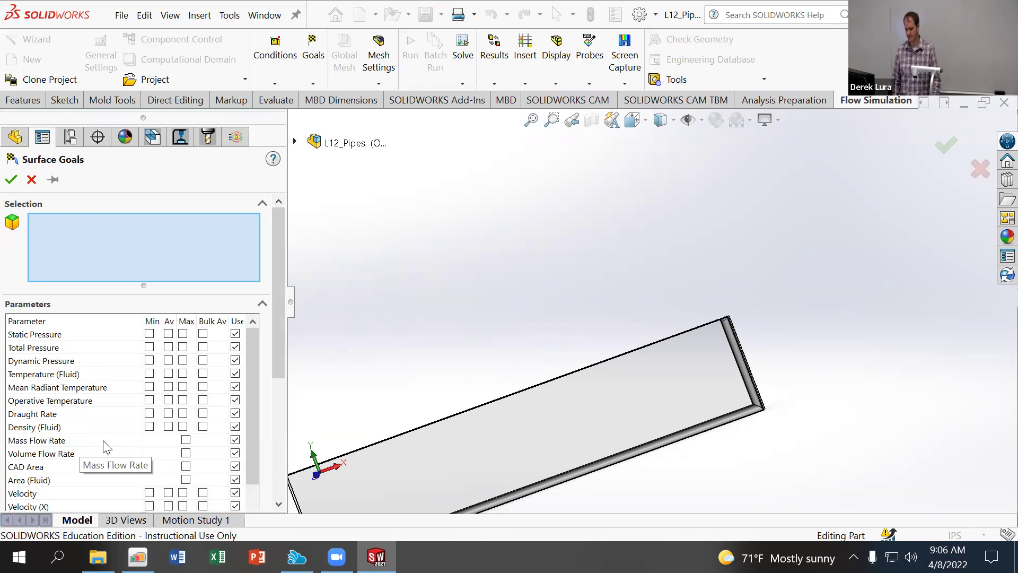
click(186, 440)
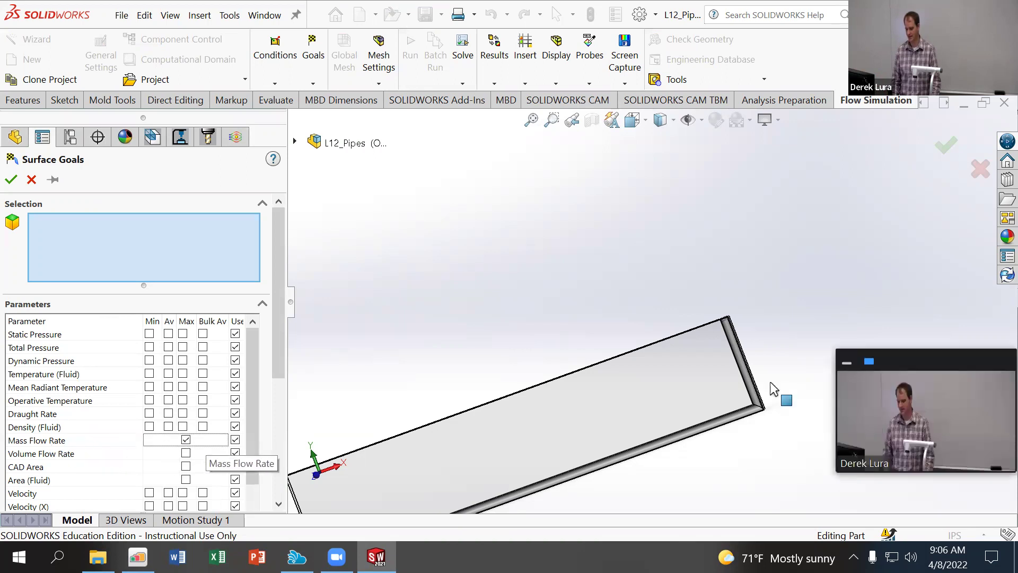
click(186, 453)
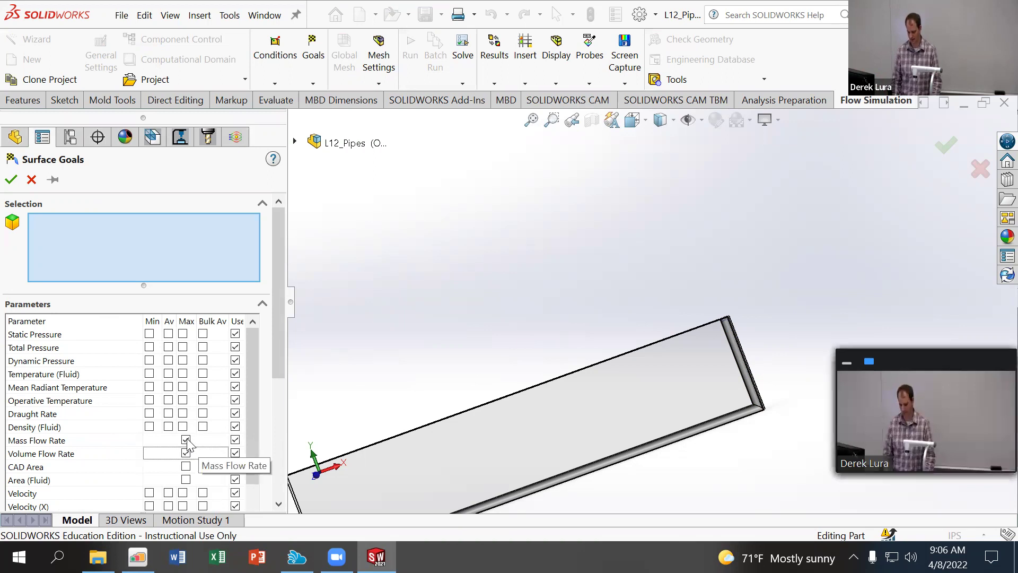
click(185, 441)
scroll(582, 303, down, 3)
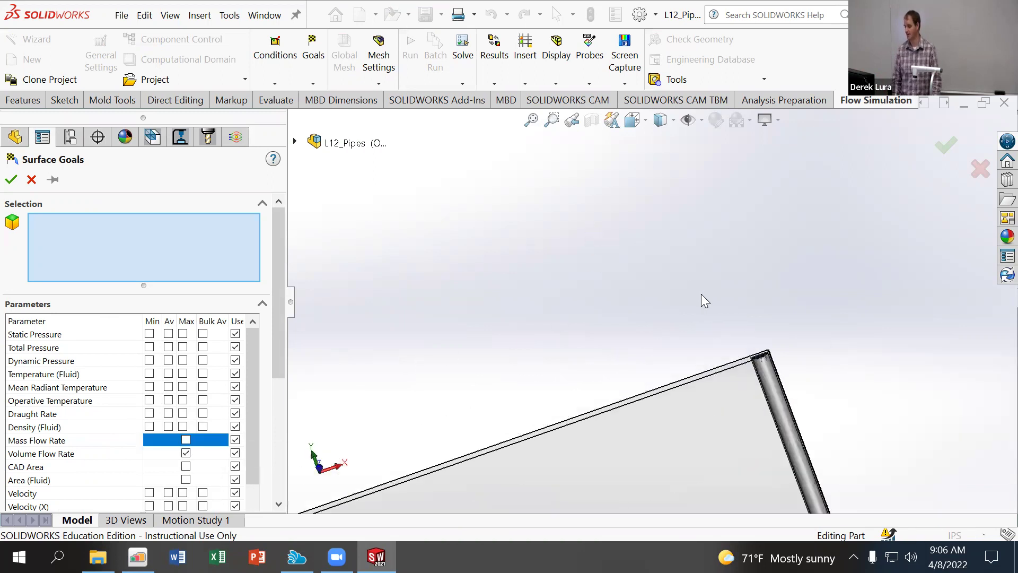
scroll(768, 356, down, 4)
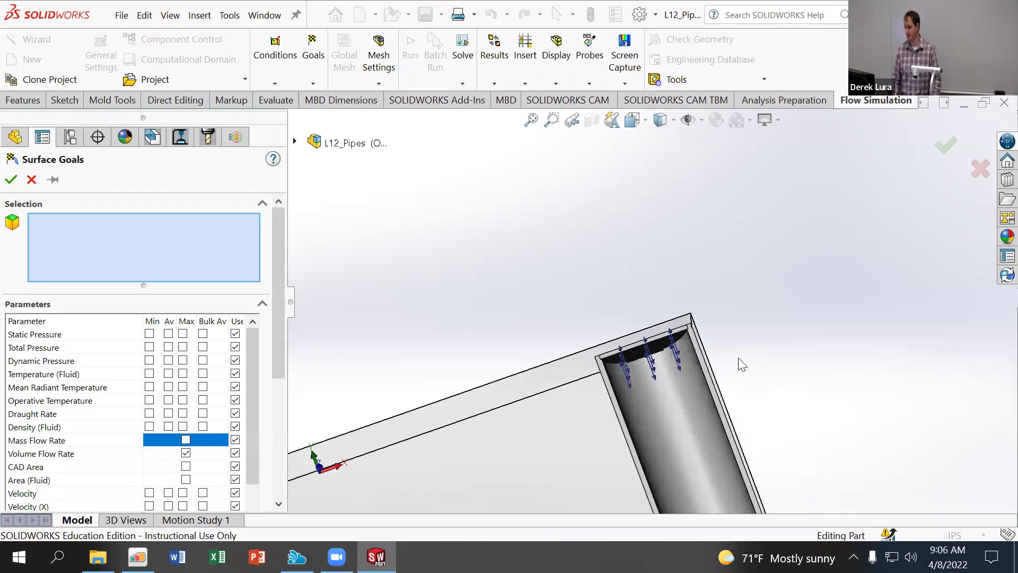
click(640, 360)
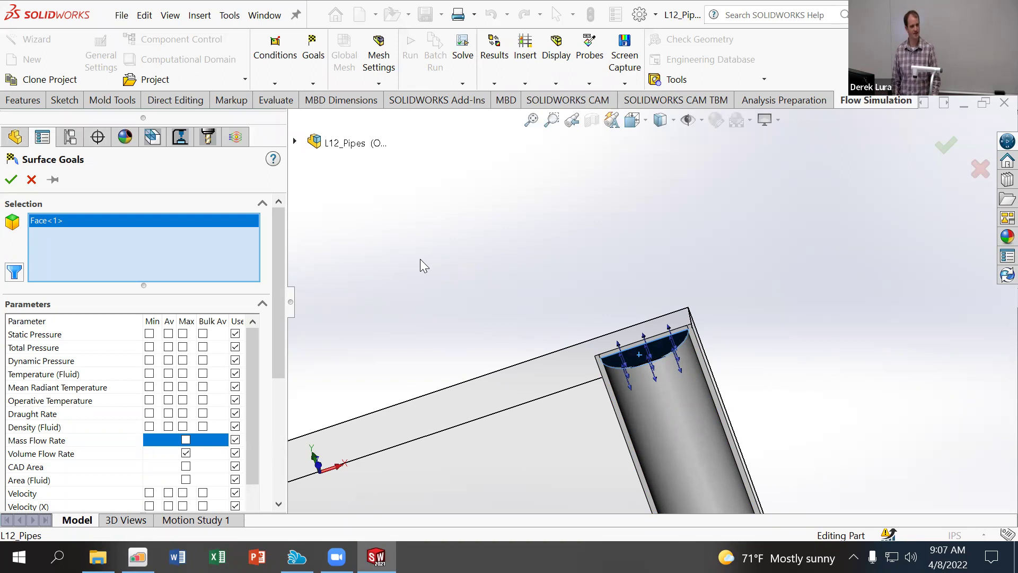
key(Return)
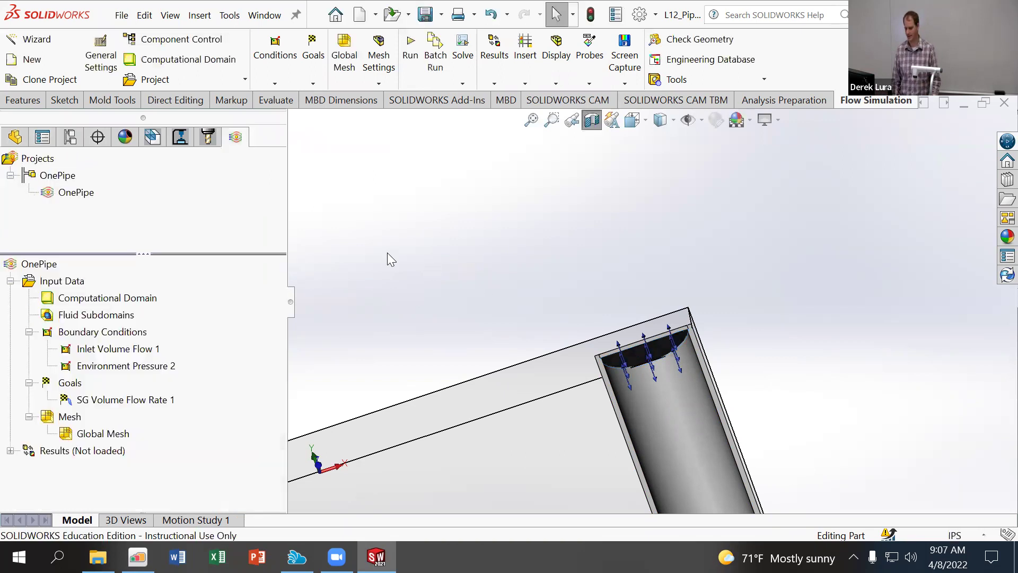
click(133, 348)
scroll(440, 382, up, 5)
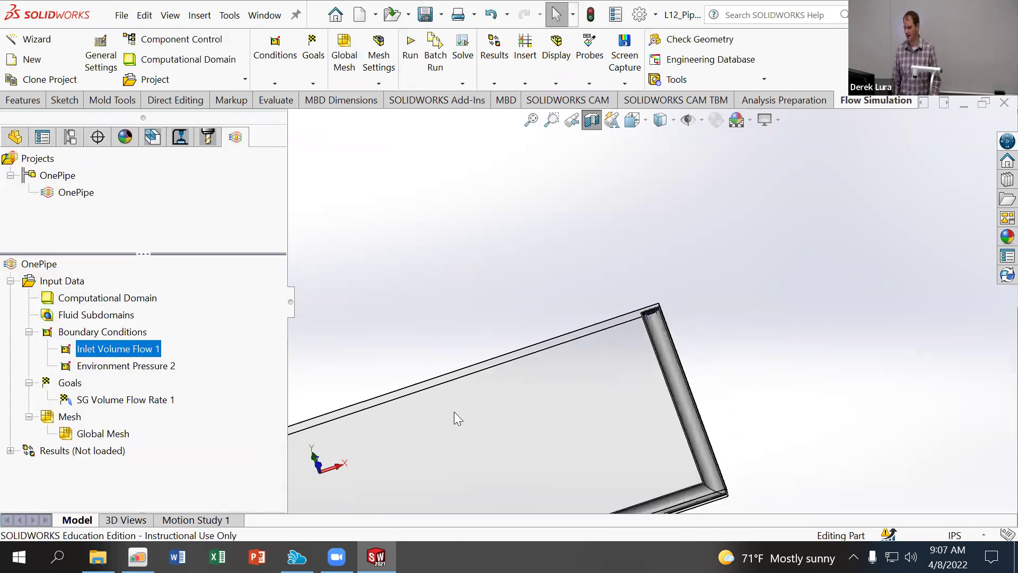
scroll(416, 424, up, 2)
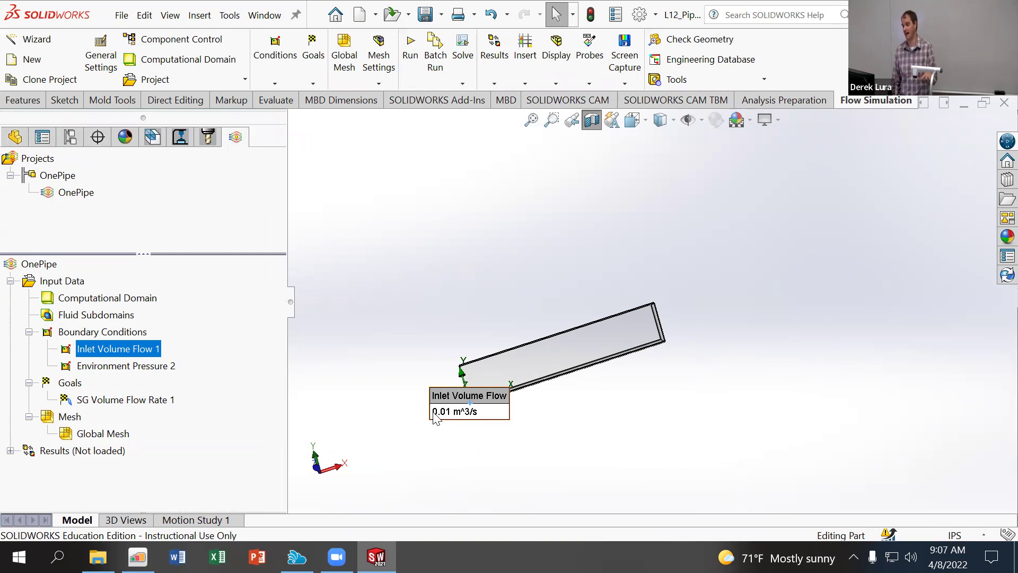
click(136, 367)
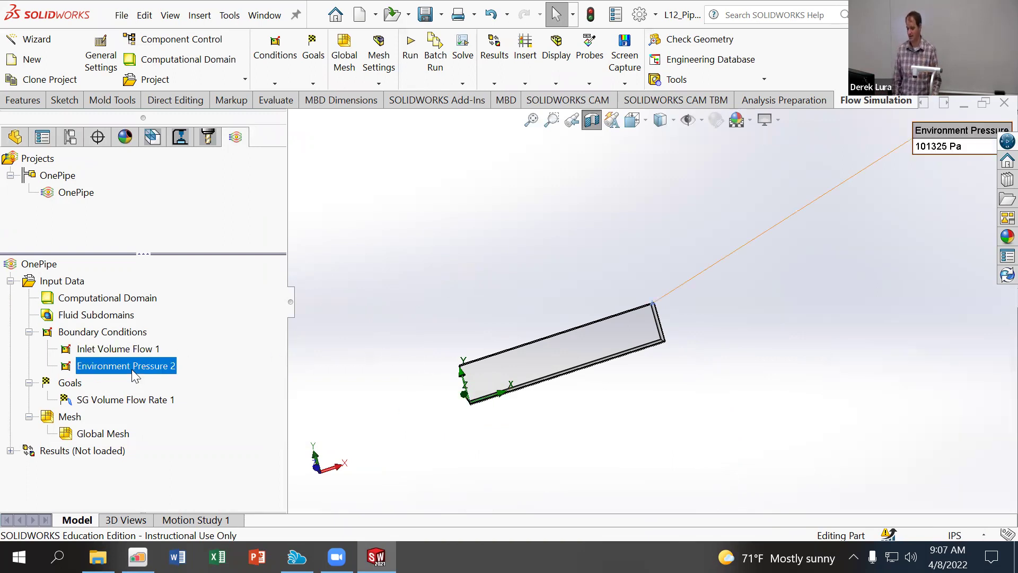
drag(931, 136, 702, 268)
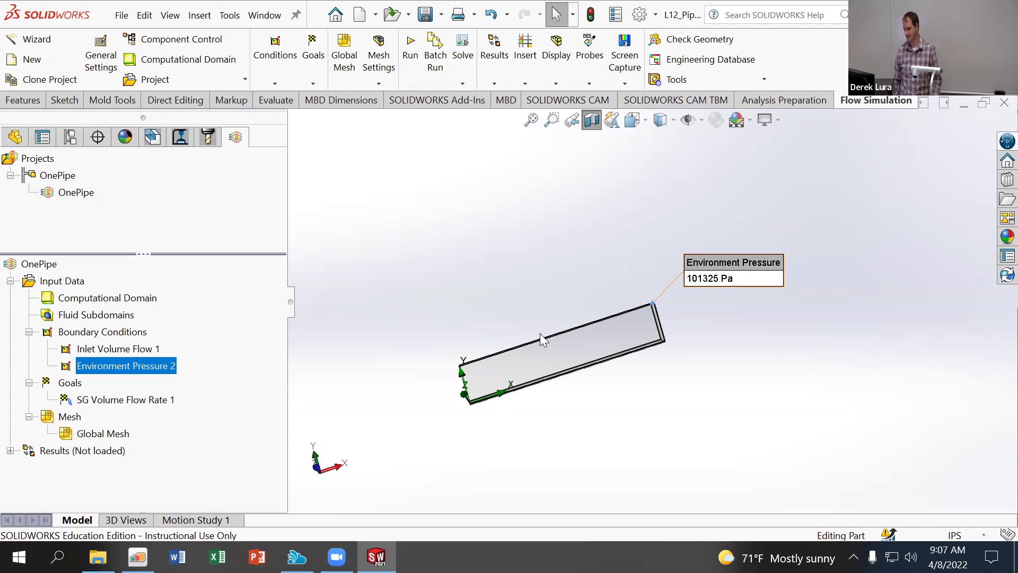
scroll(536, 321, down, 2)
middle_drag(534, 322, 624, 359)
click(103, 402)
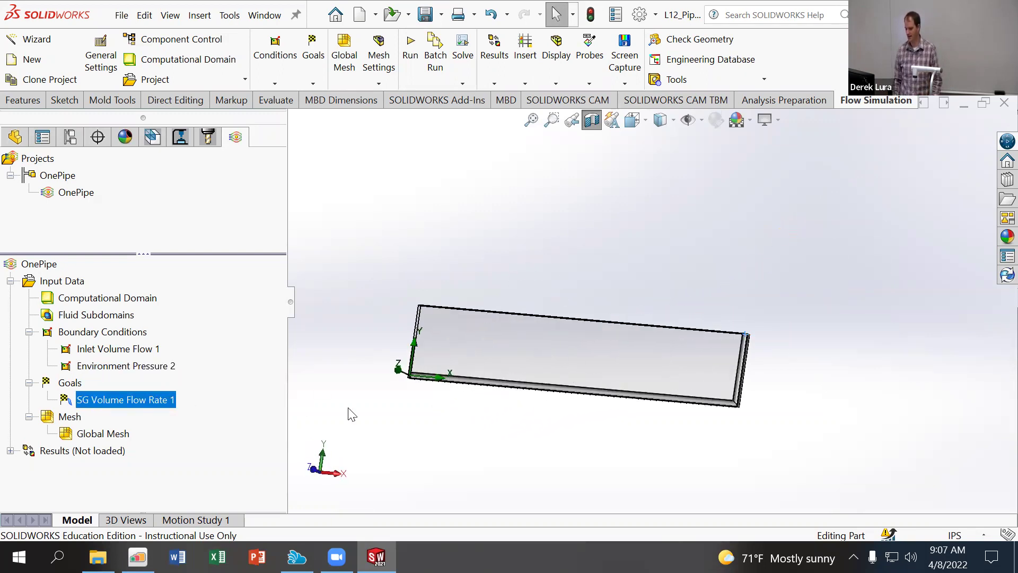
middle_drag(503, 358, 493, 367)
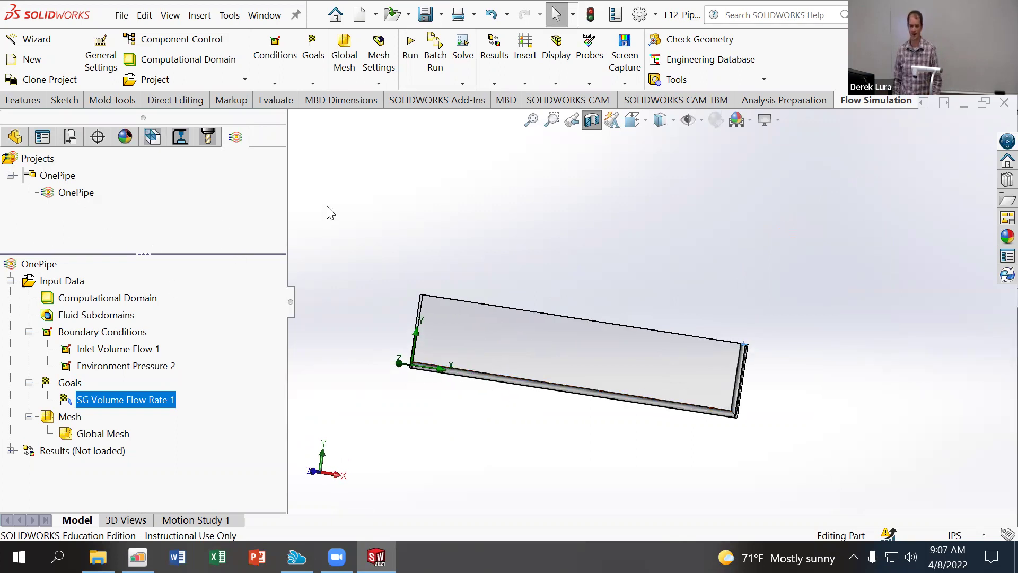
Run the OnePipe calculation on This computer and decline the firewall access alert
click(412, 47)
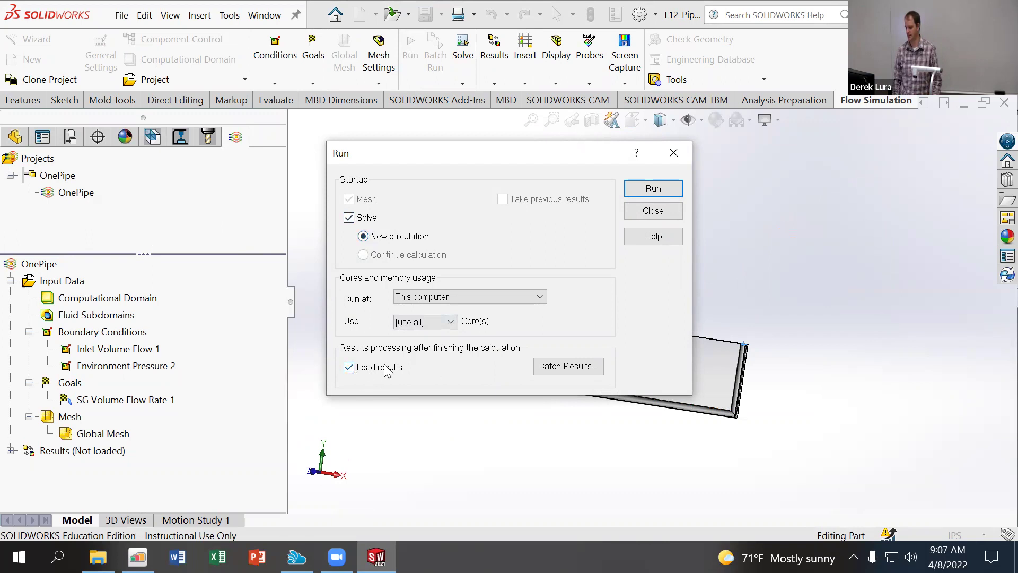
click(485, 295)
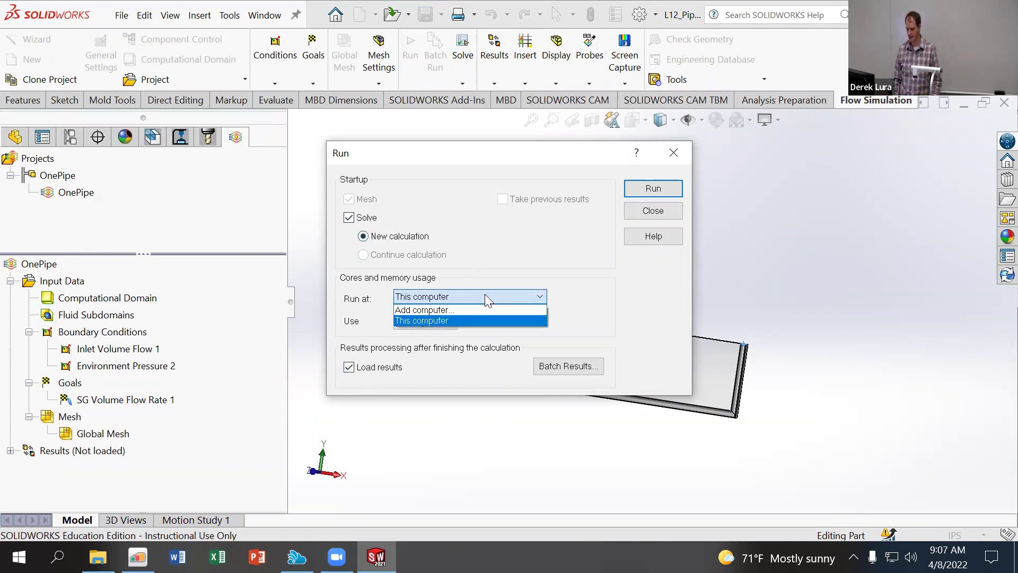
click(595, 262)
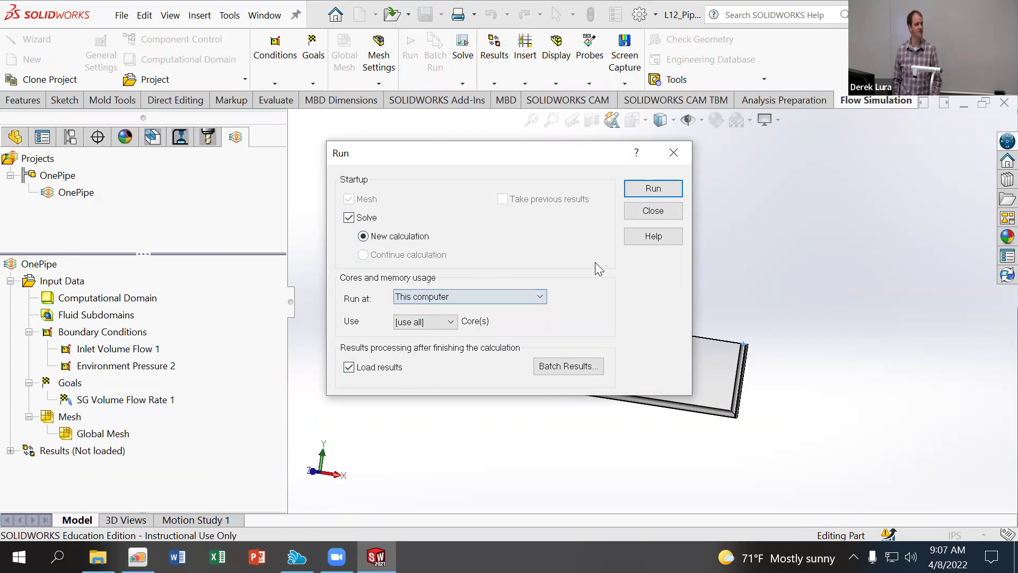
click(639, 195)
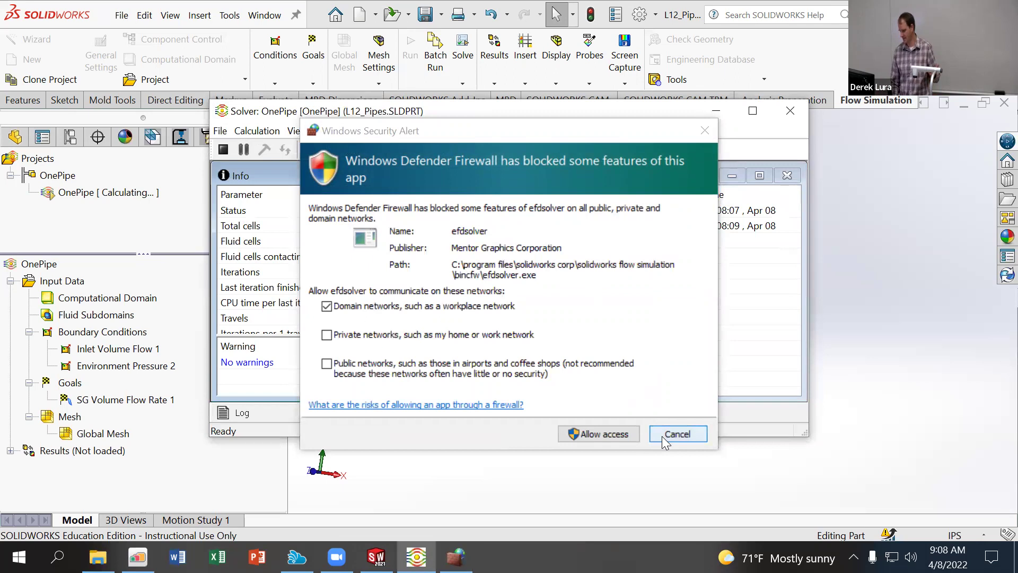
click(677, 434)
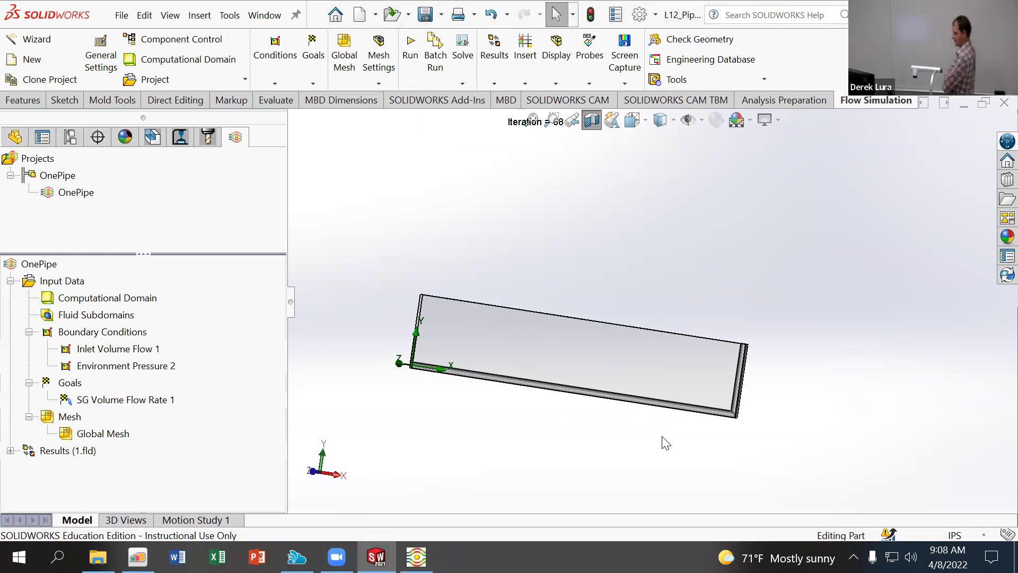
Insert Goal Plot 1 under Results for SG Volume Flow Rate 1, showing -0.0100 m^3/s
click(11, 450)
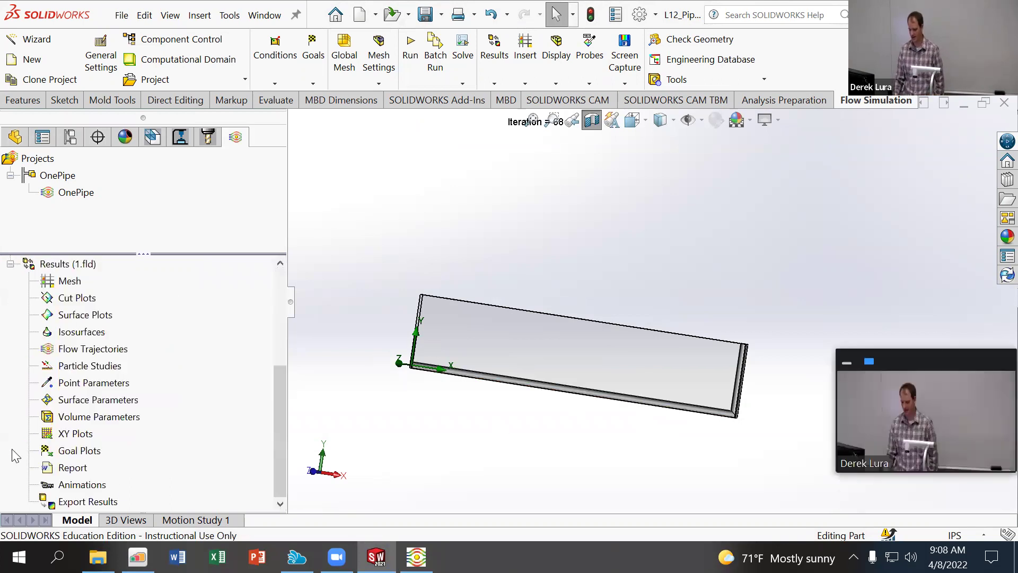
right_click(73, 454)
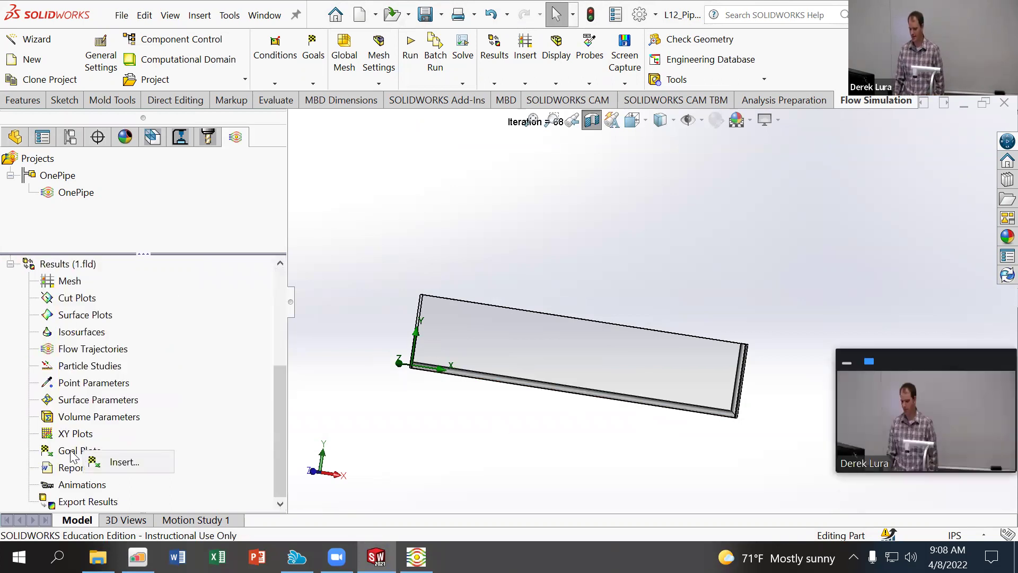
click(106, 464)
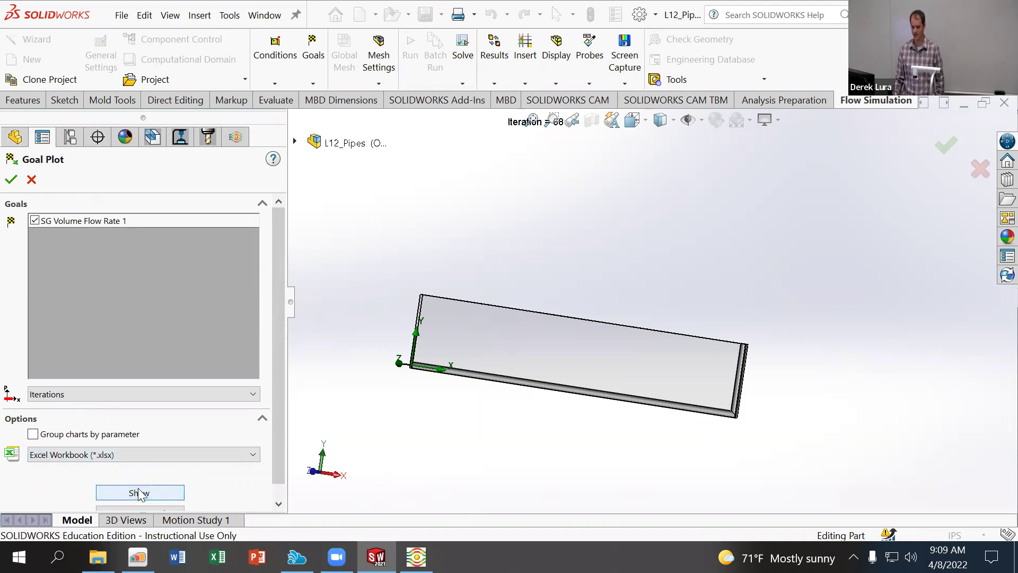
click(159, 493)
scroll(267, 359, down, 1)
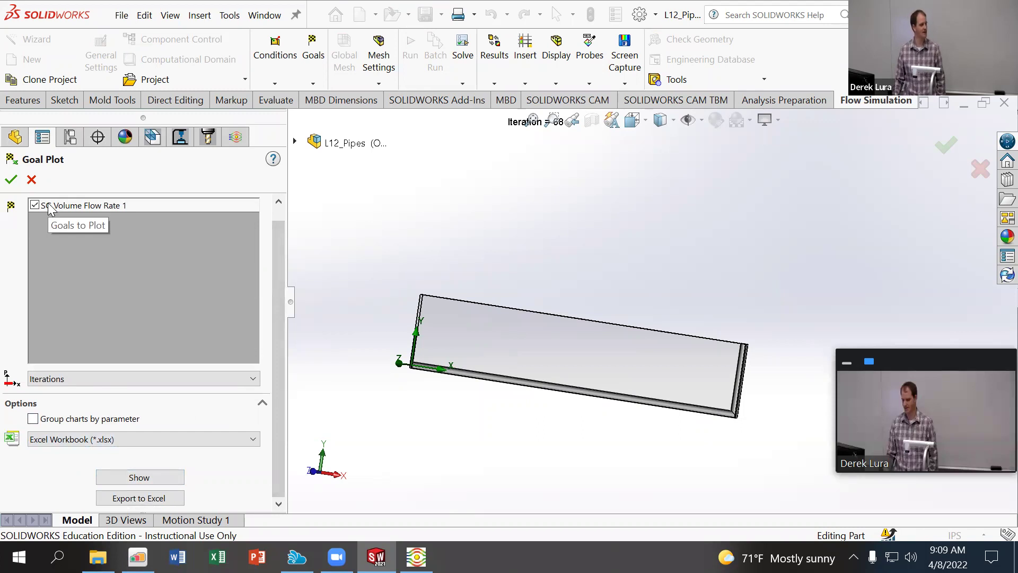
click(164, 480)
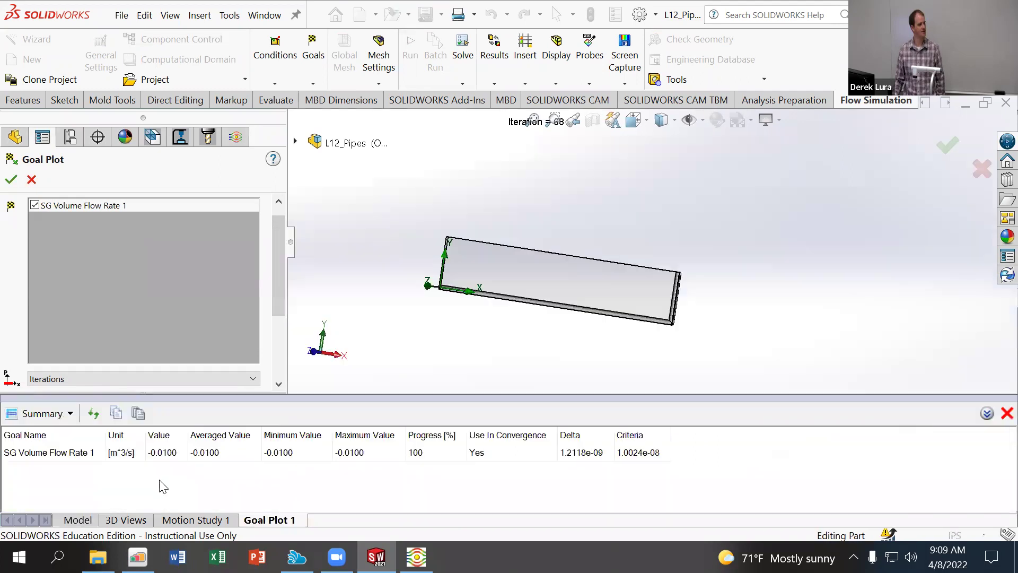
click(28, 179)
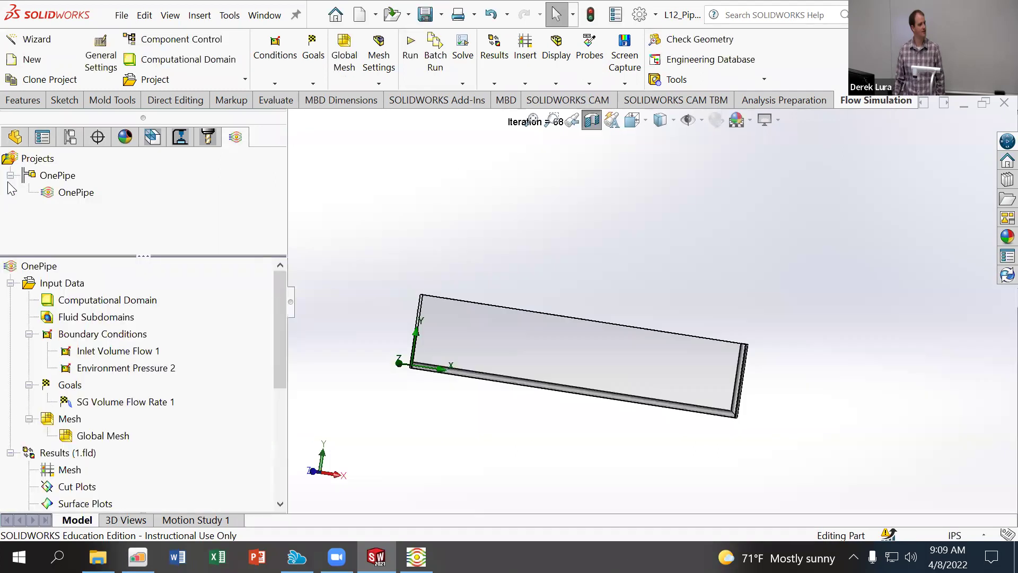
scroll(260, 407, down, 4)
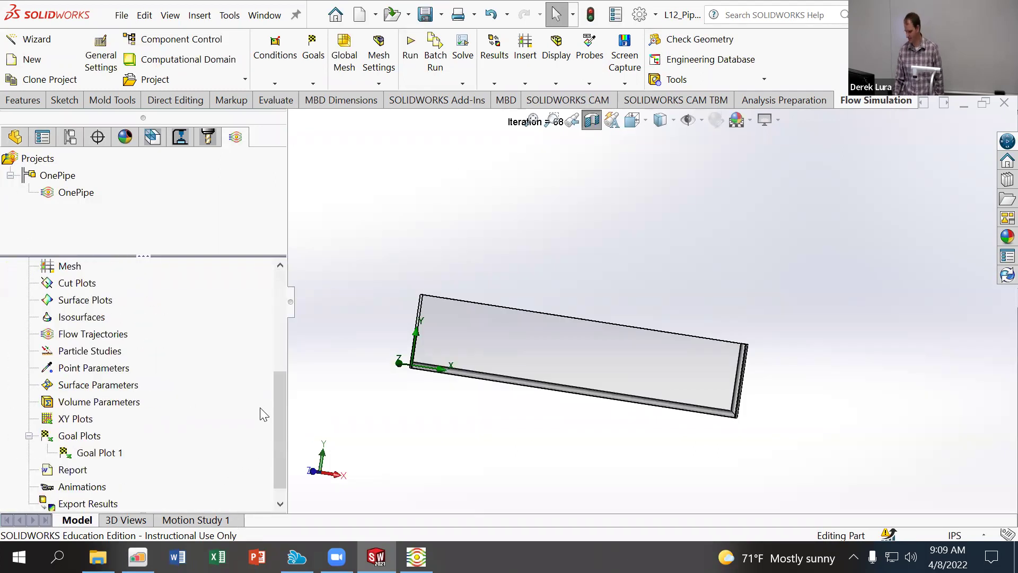
Show Goal Plot 1's chart of SG Volume Flow Rate 1 over 68 iterations, then deselect it
right_click(101, 455)
click(151, 345)
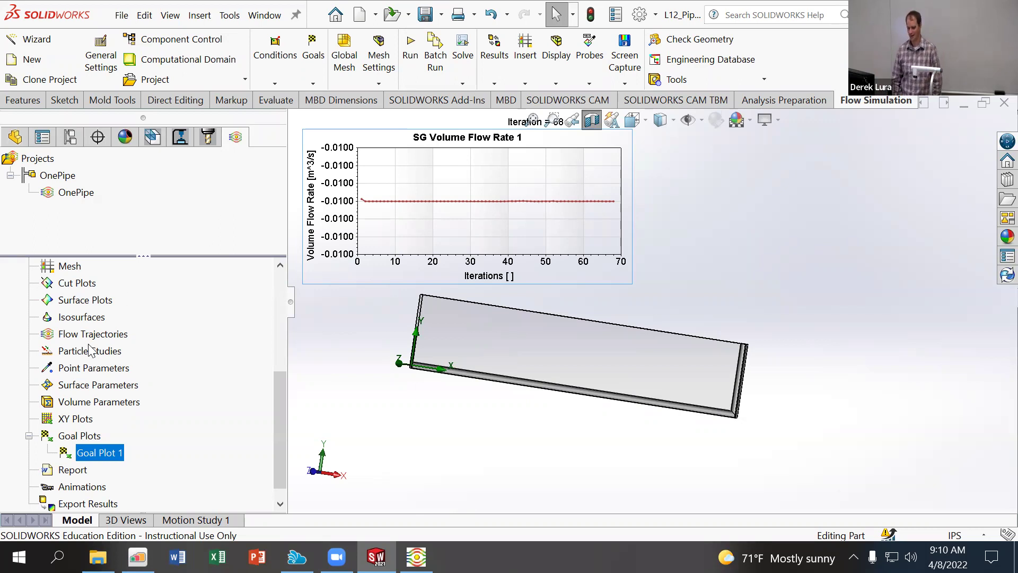
key(Escape)
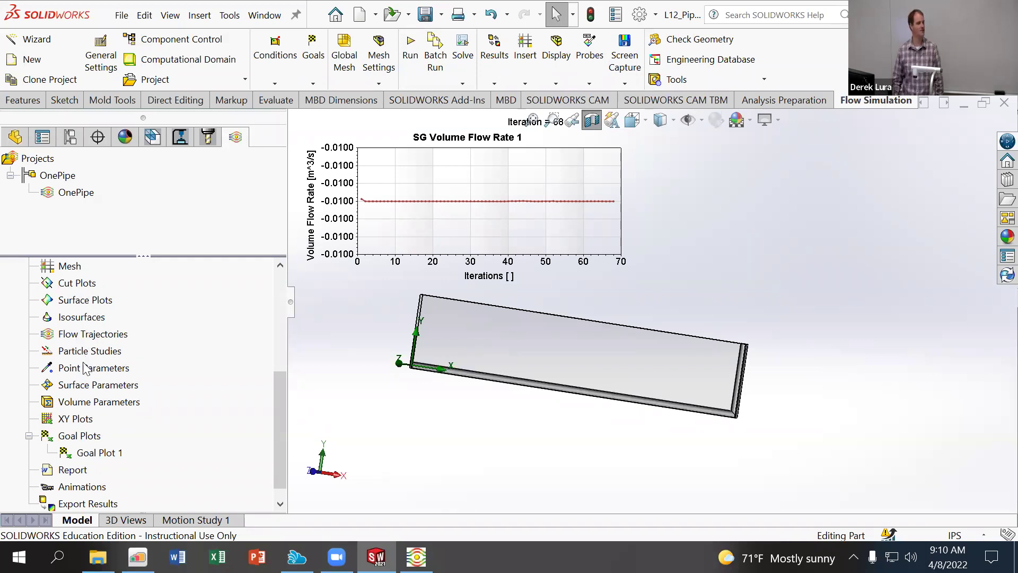
Insert flow trajectories seeded with 20 points from the Front plane
right_click(93, 339)
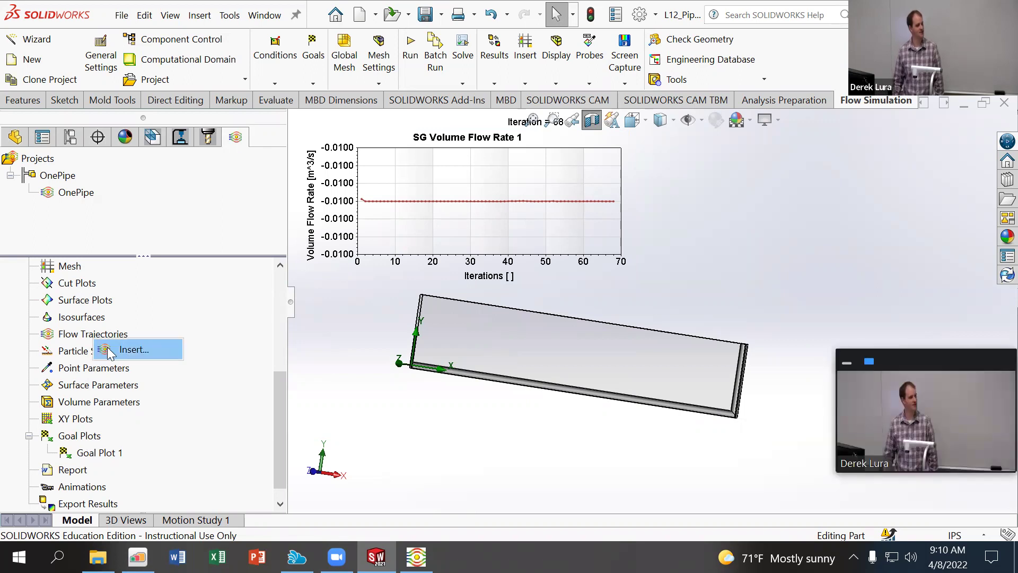
right_click(88, 338)
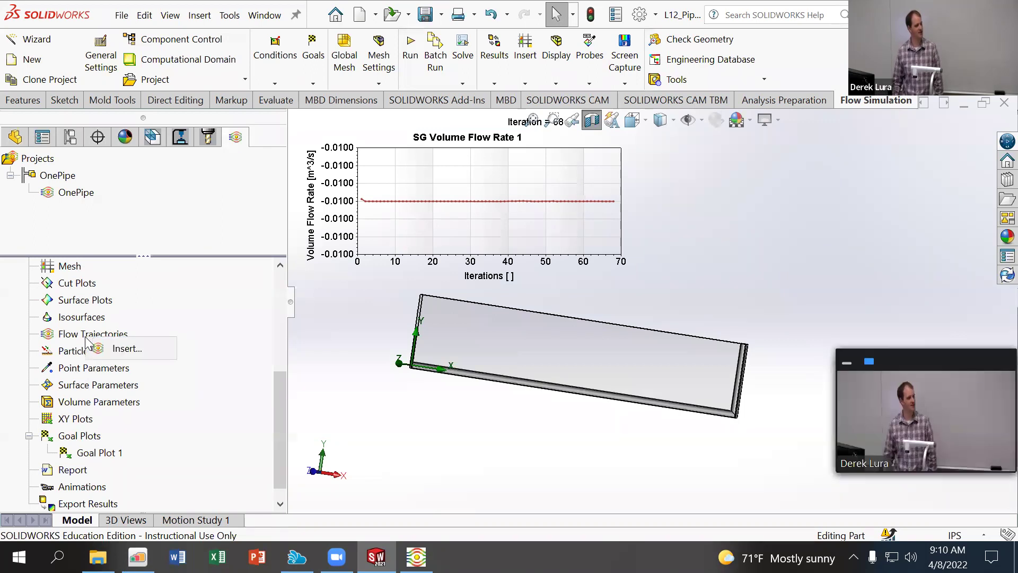
click(112, 349)
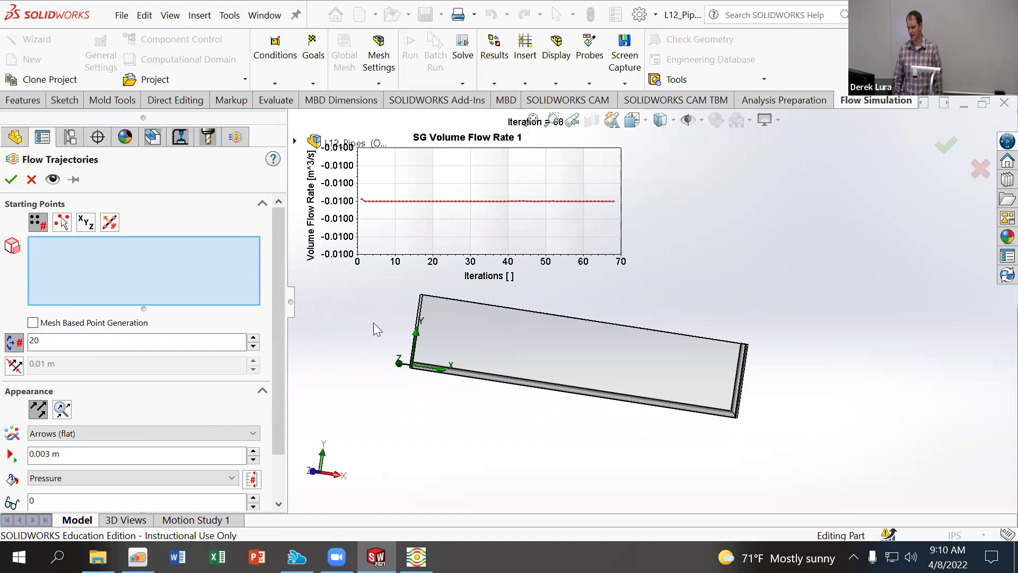
drag(423, 216, 746, 228)
middle_drag(530, 297, 457, 267)
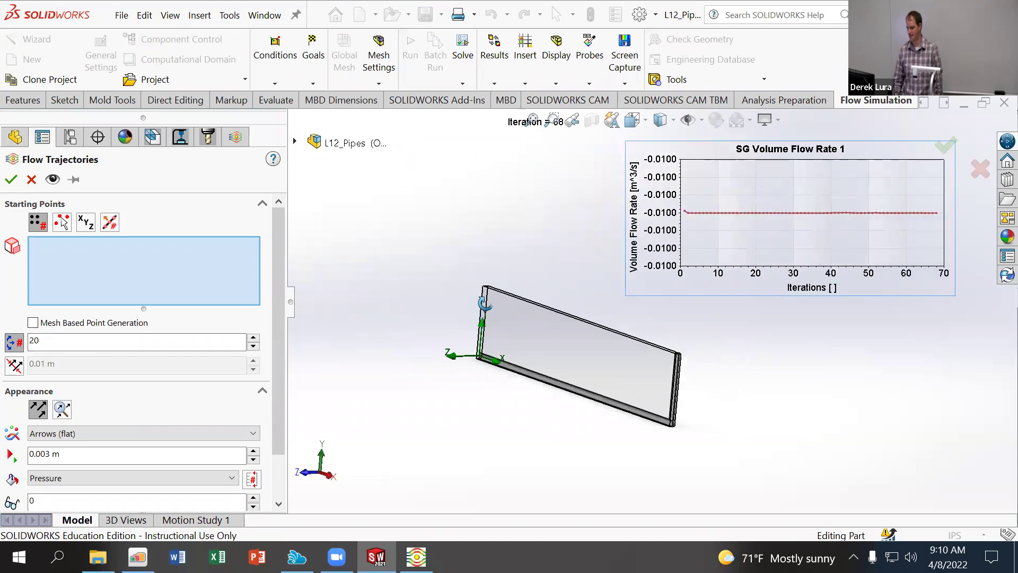
click(295, 141)
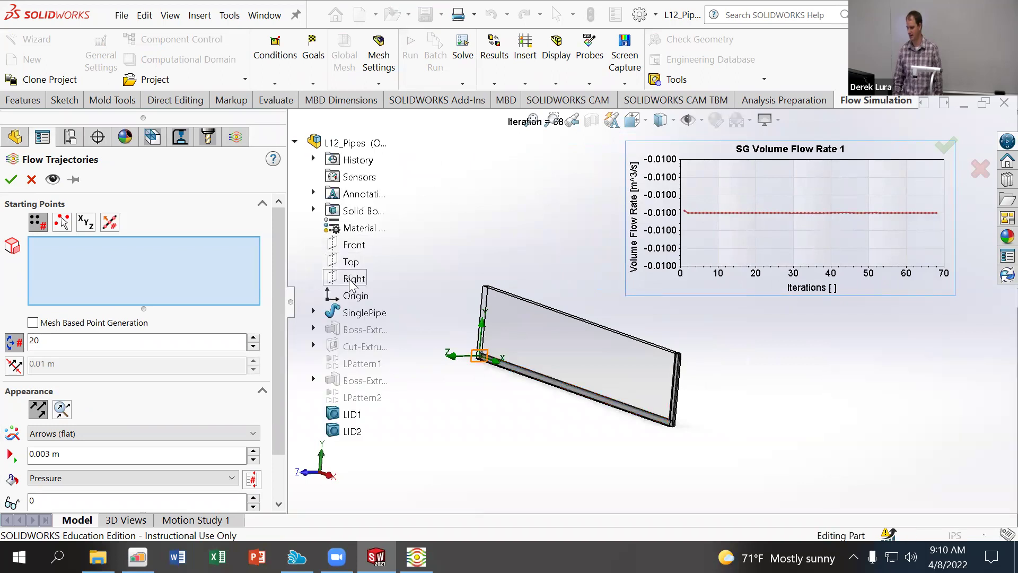
click(350, 244)
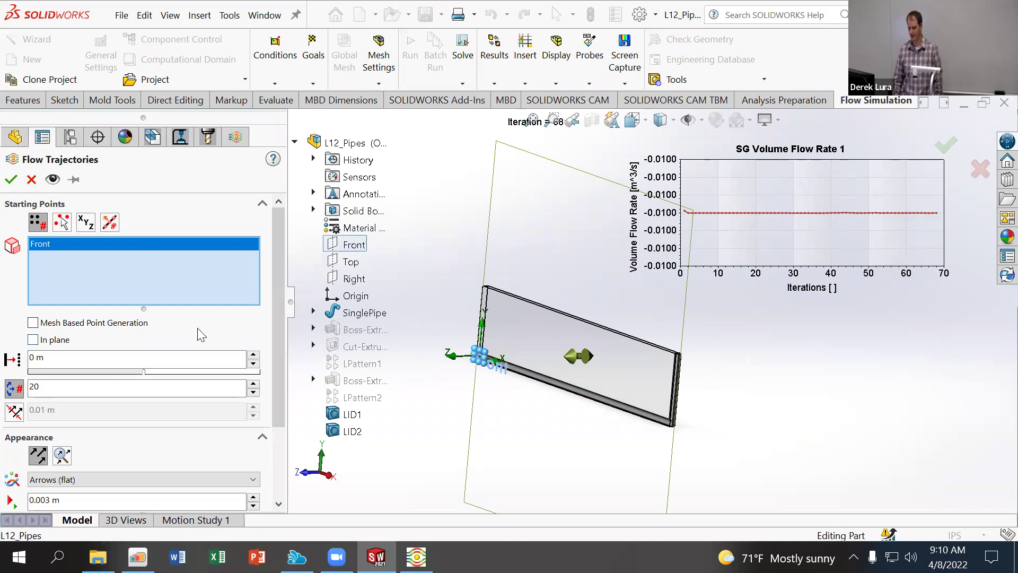
Draw the trajectories as 0.003 m arrows coloured by Velocity
scroll(188, 333, down, 3)
click(133, 380)
click(108, 447)
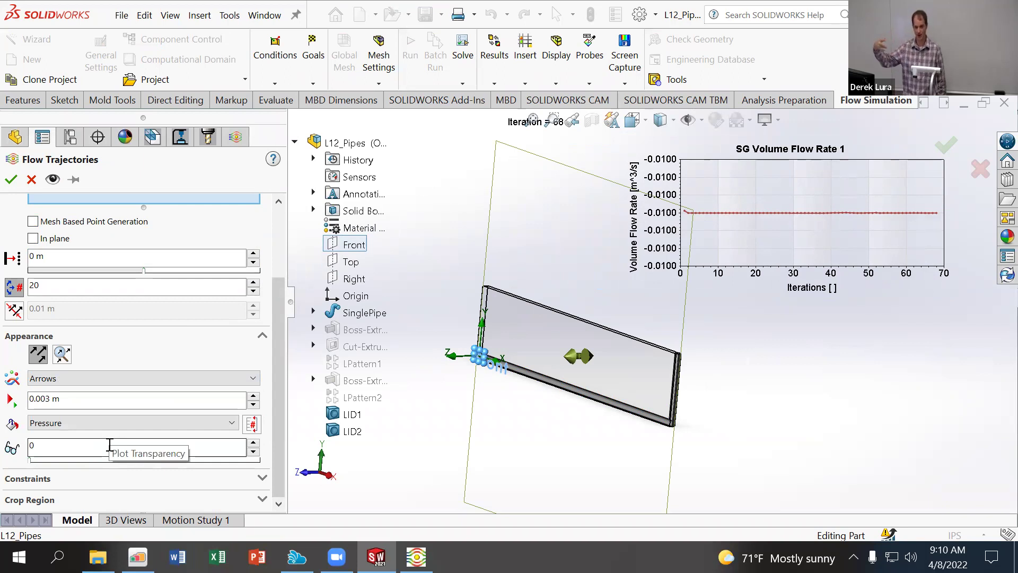
click(128, 417)
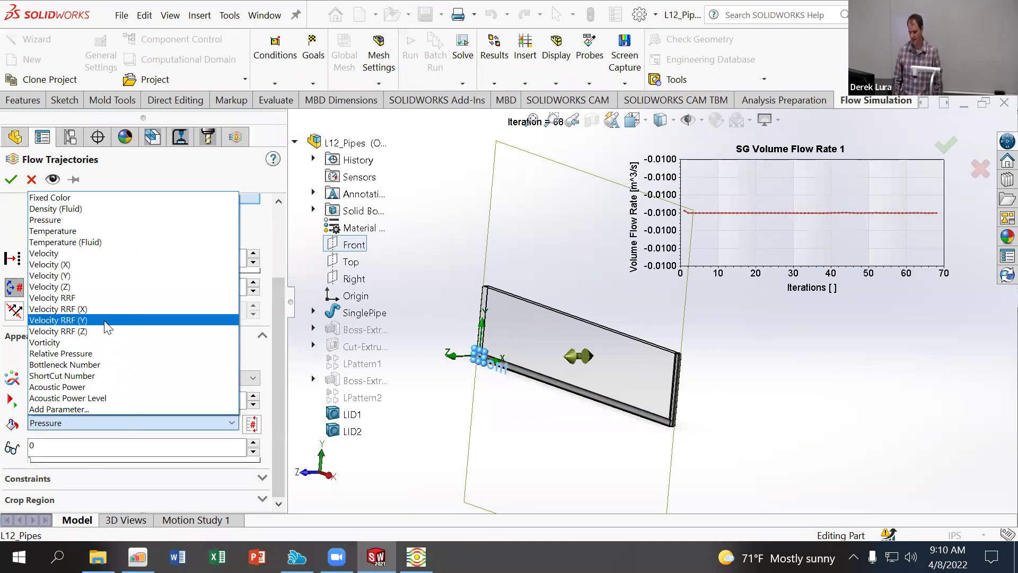
click(109, 253)
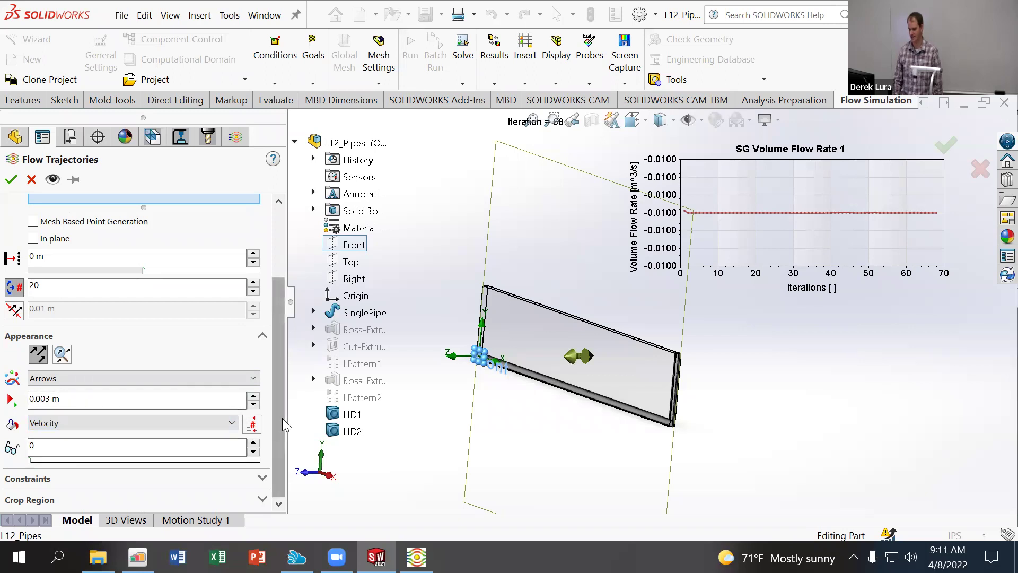
scroll(278, 413, up, 5)
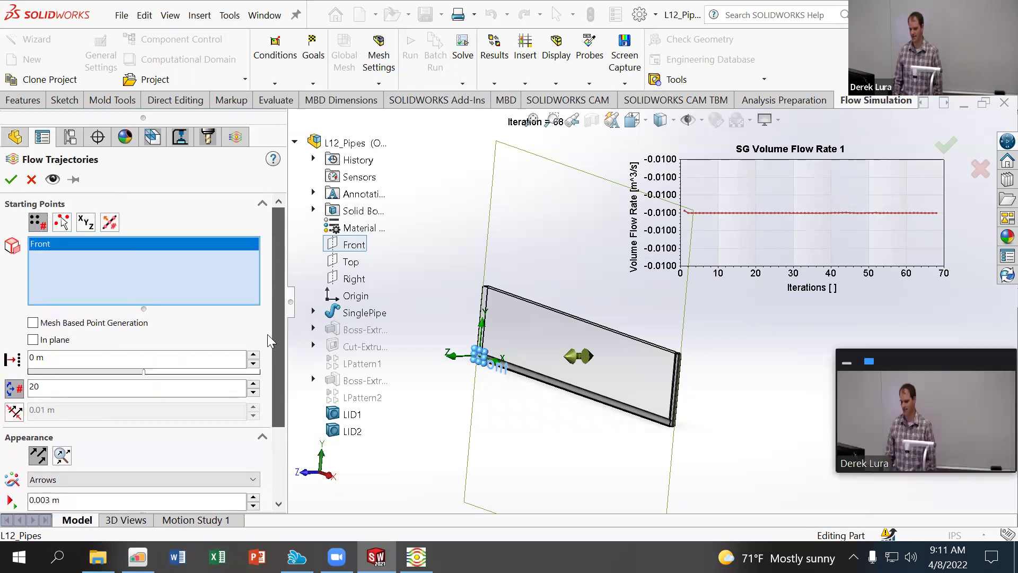
scroll(267, 335, down, 2)
scroll(265, 342, up, 2)
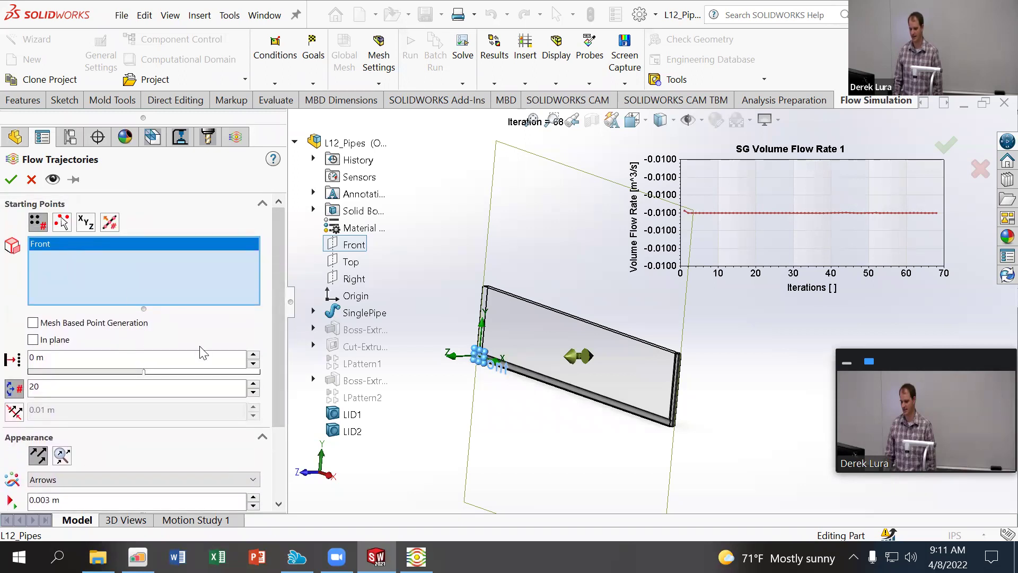
drag(279, 323, 273, 385)
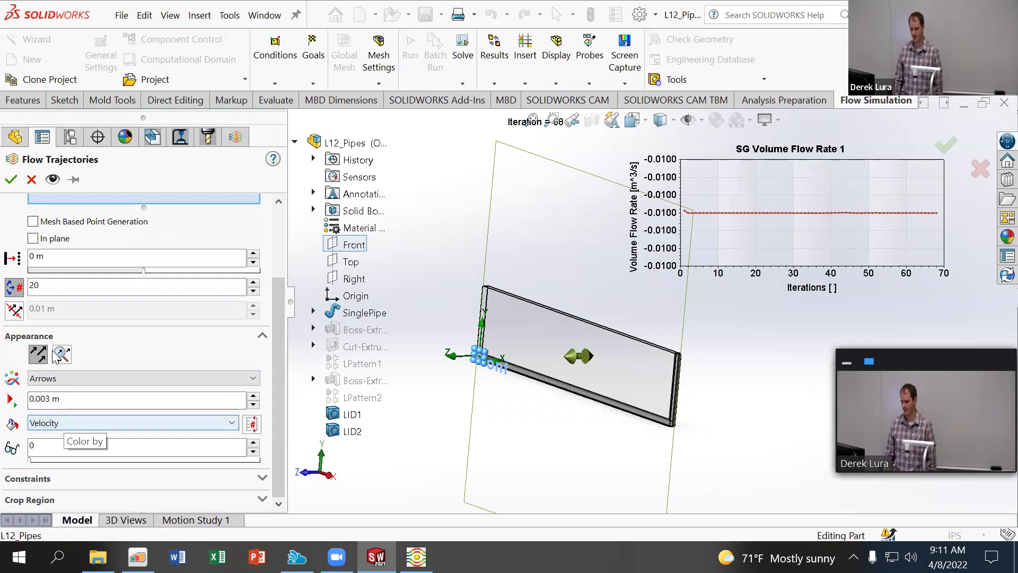
Generate Flow Trajectories 1 with velocity arrows on a 0–8.501 m/s legend
click(11, 180)
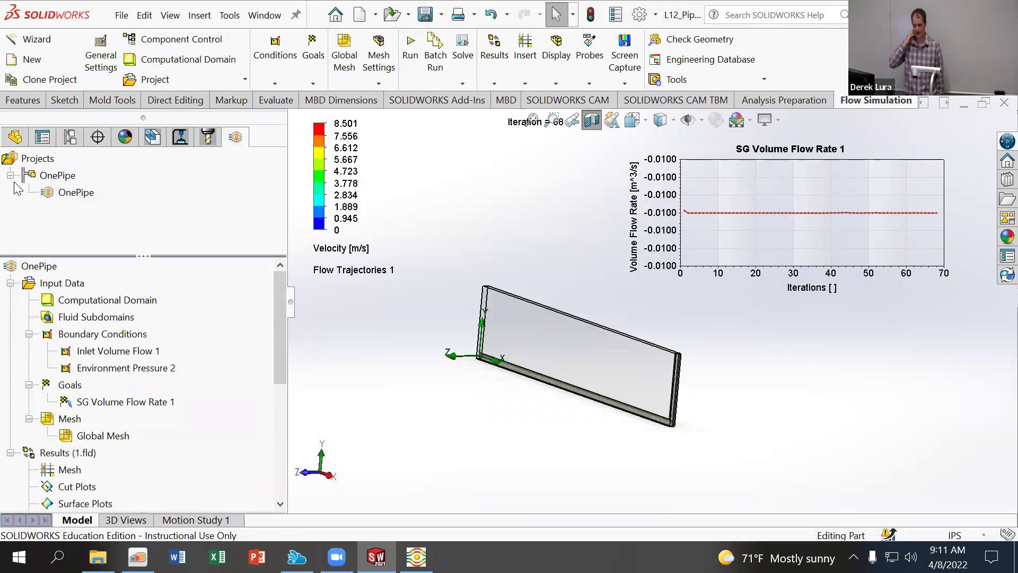
scroll(536, 315, down, 5)
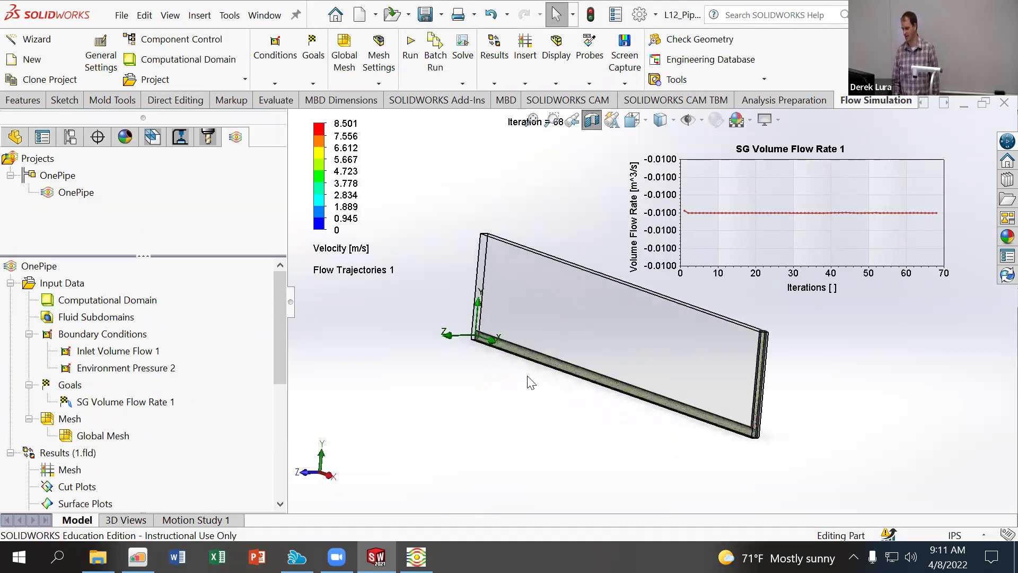
middle_drag(537, 315, 627, 326)
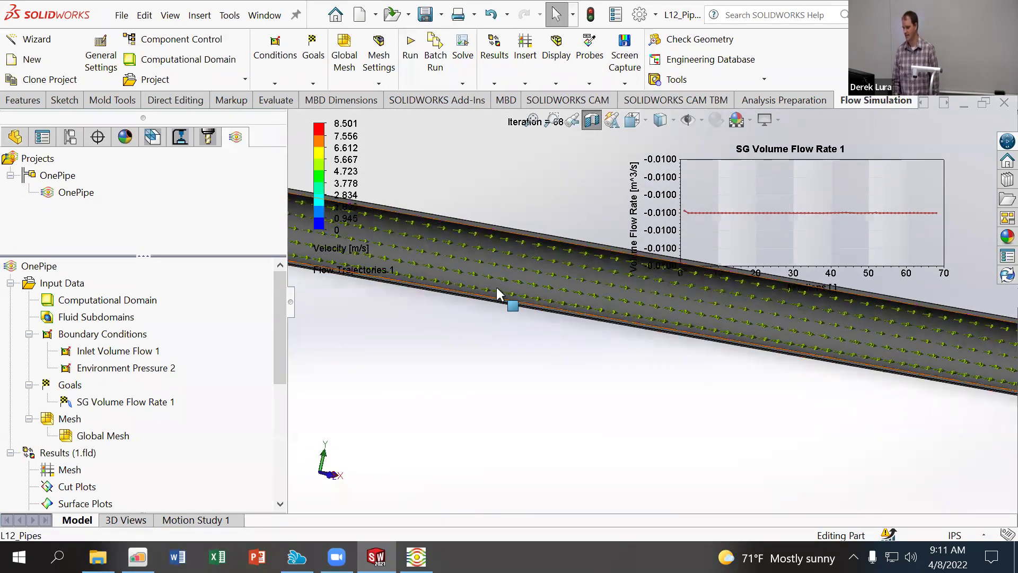
Zoom in and out to inspect the velocity arrows along the pipe and its bend
scroll(483, 284, up, 3)
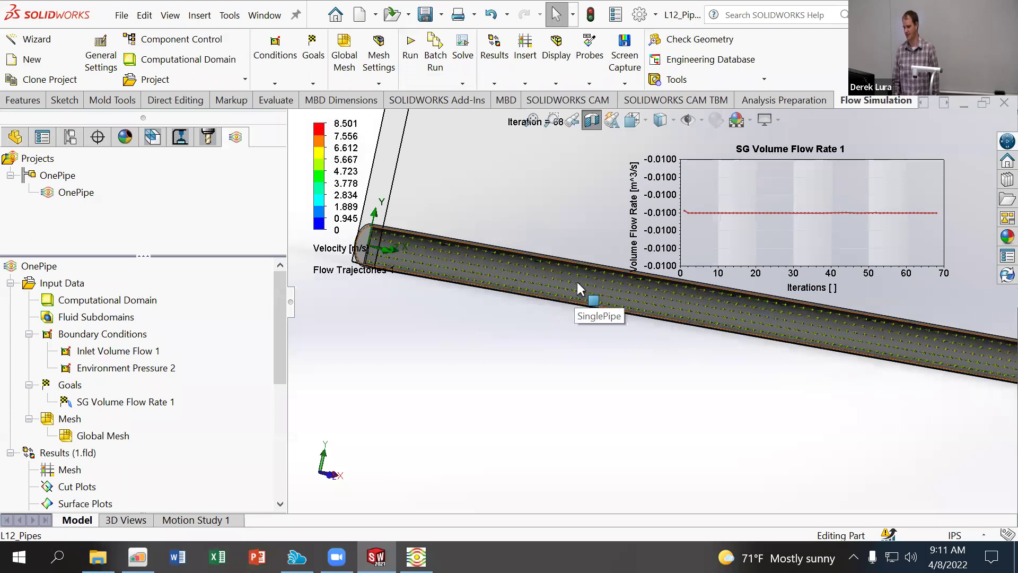
scroll(568, 317, down, 4)
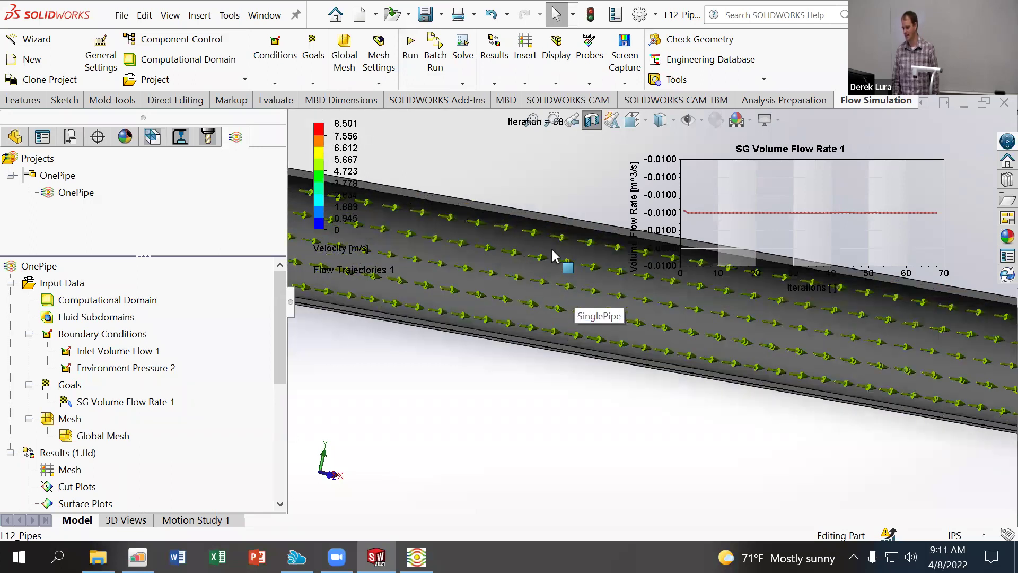
scroll(654, 315, up, 1)
scroll(829, 314, up, 3)
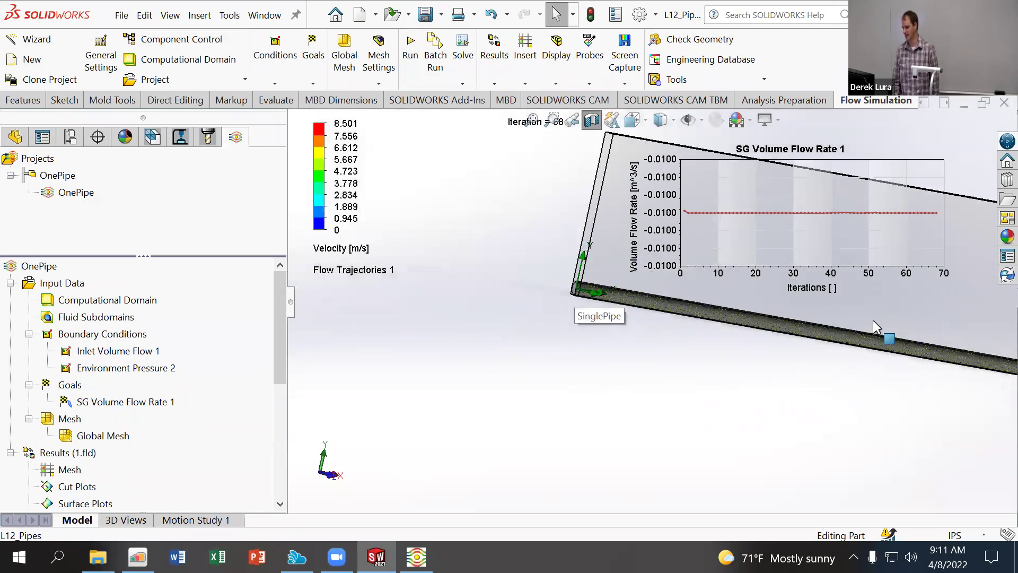
scroll(908, 311, up, 2)
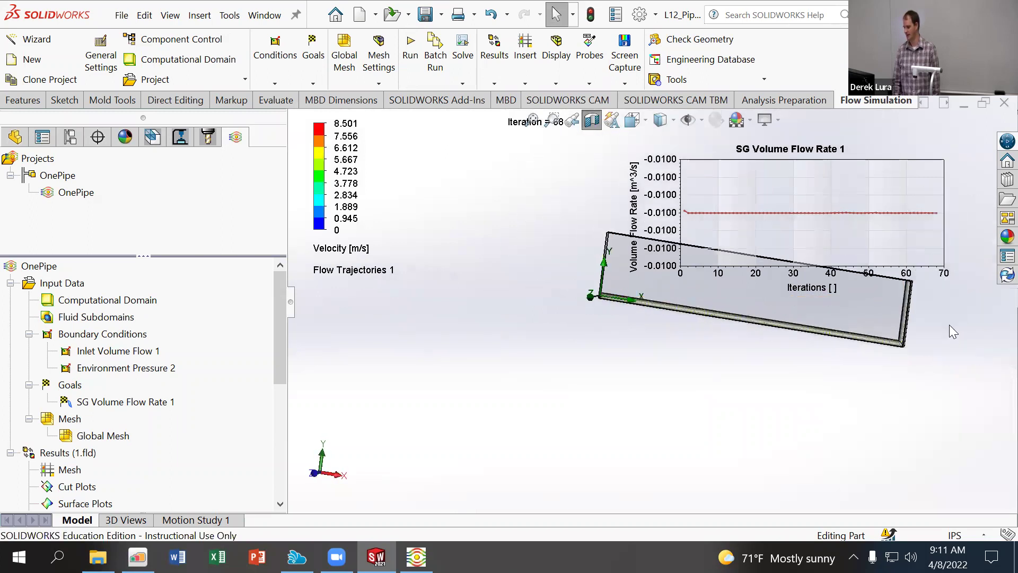
scroll(868, 334, down, 5)
scroll(573, 342, down, 4)
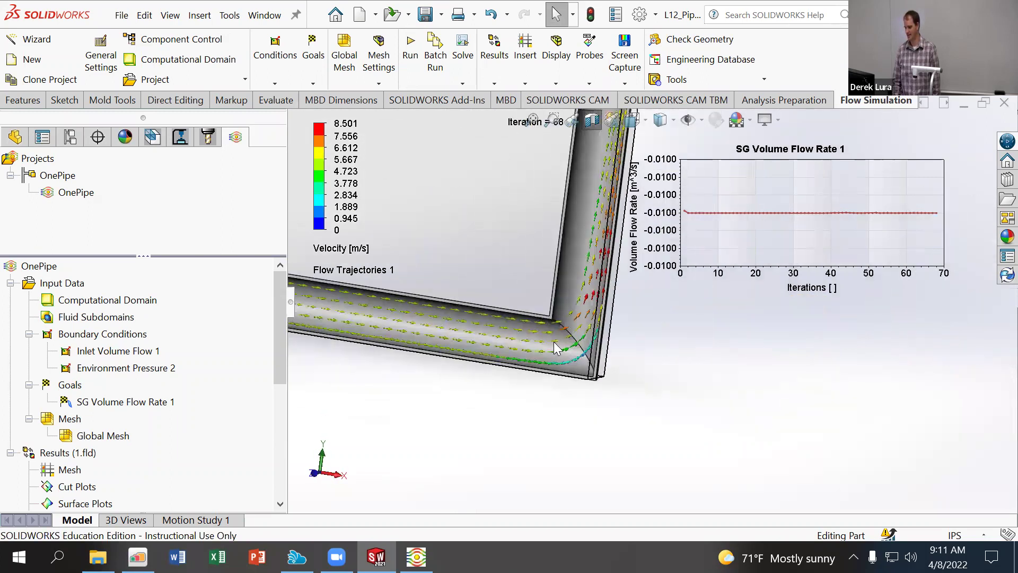
scroll(554, 342, down, 2)
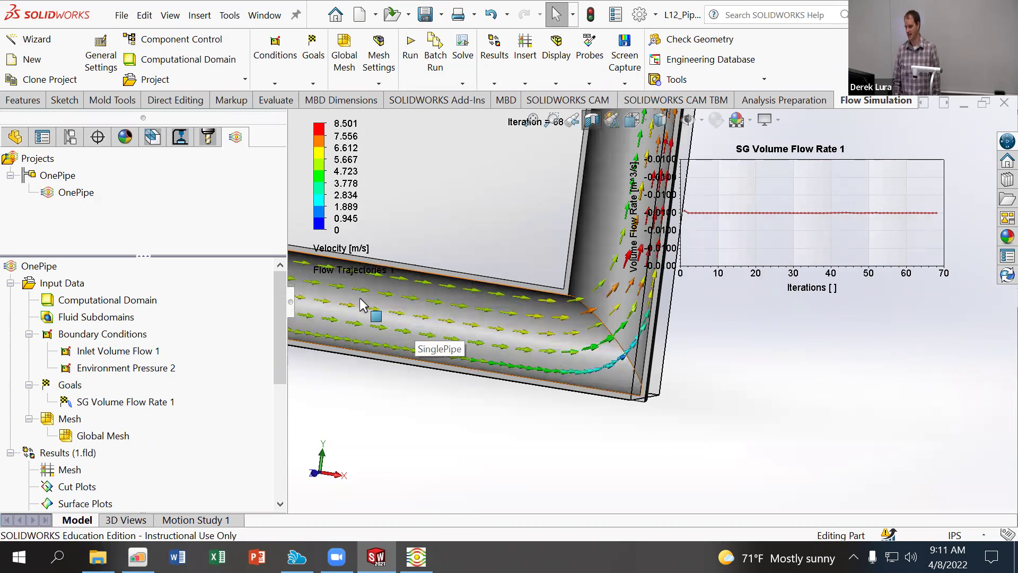
scroll(658, 313, down, 3)
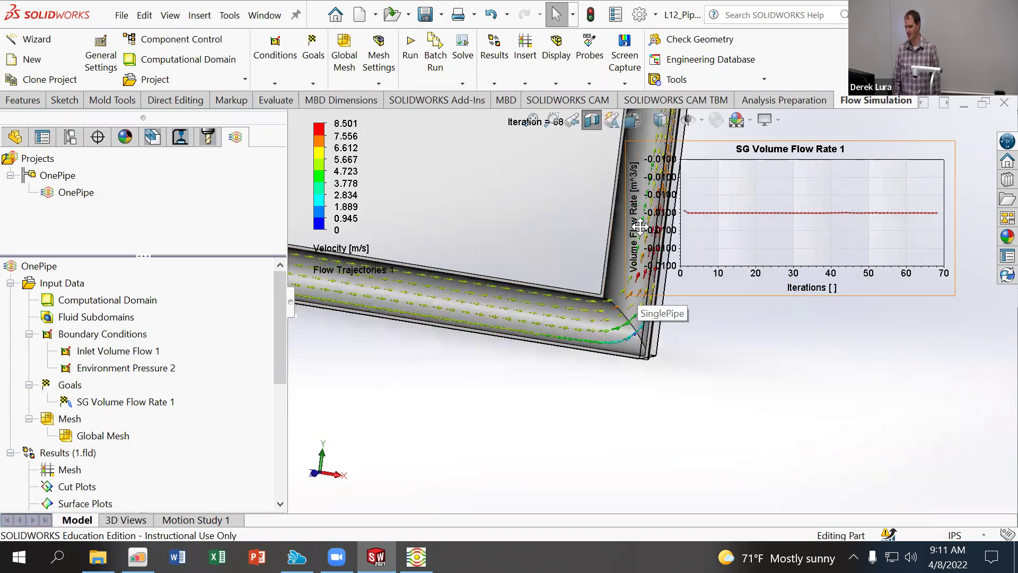
scroll(658, 315, down, 2)
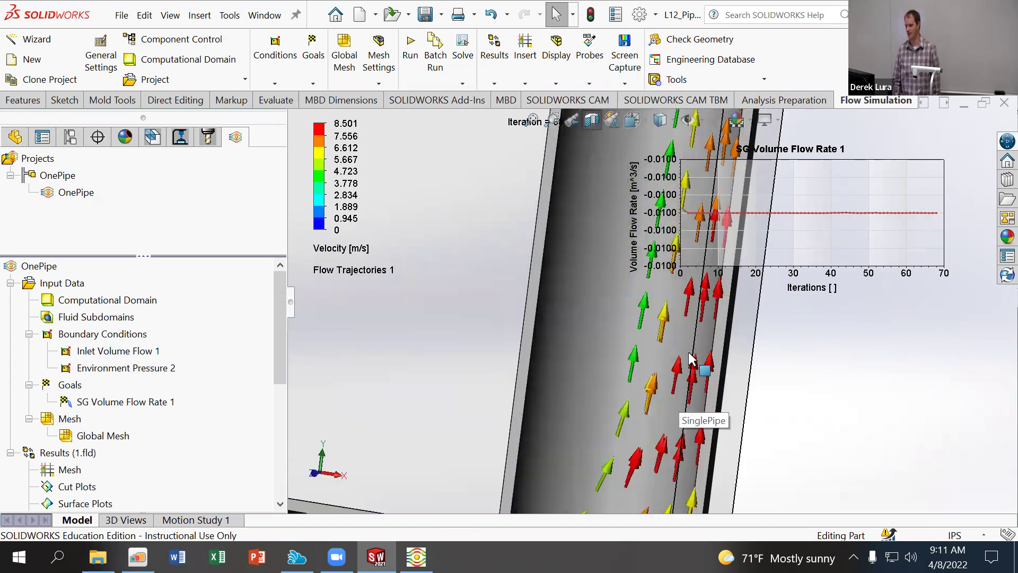
scroll(694, 354, up, 5)
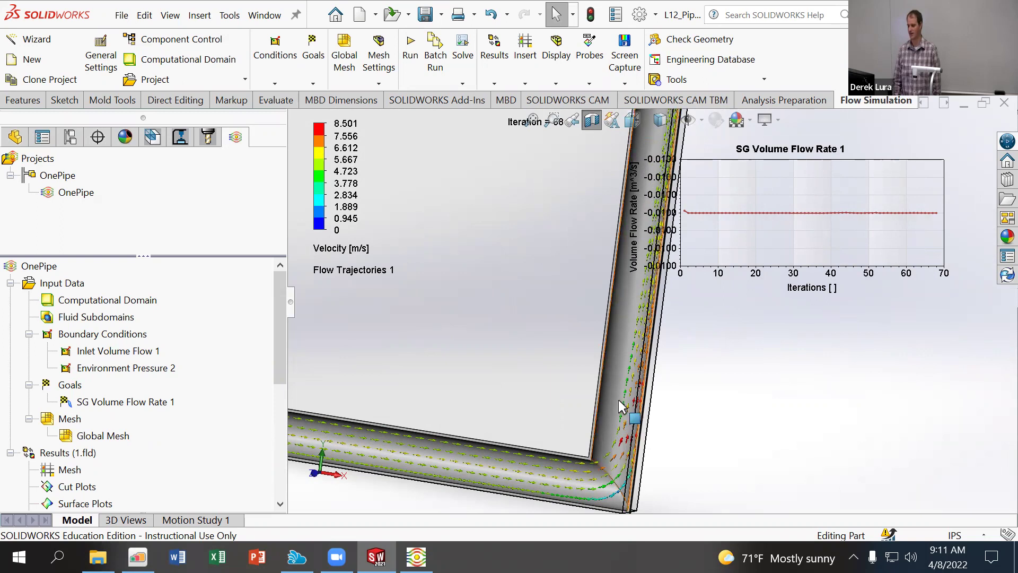
scroll(696, 187, up, 2)
scroll(585, 210, down, 3)
scroll(610, 451, up, 4)
Move the goal plot below the pipe and play Flow Trajectories 1 up the vertical leg
drag(748, 239, 602, 455)
scroll(108, 397, down, 2)
right_click(97, 453)
click(132, 301)
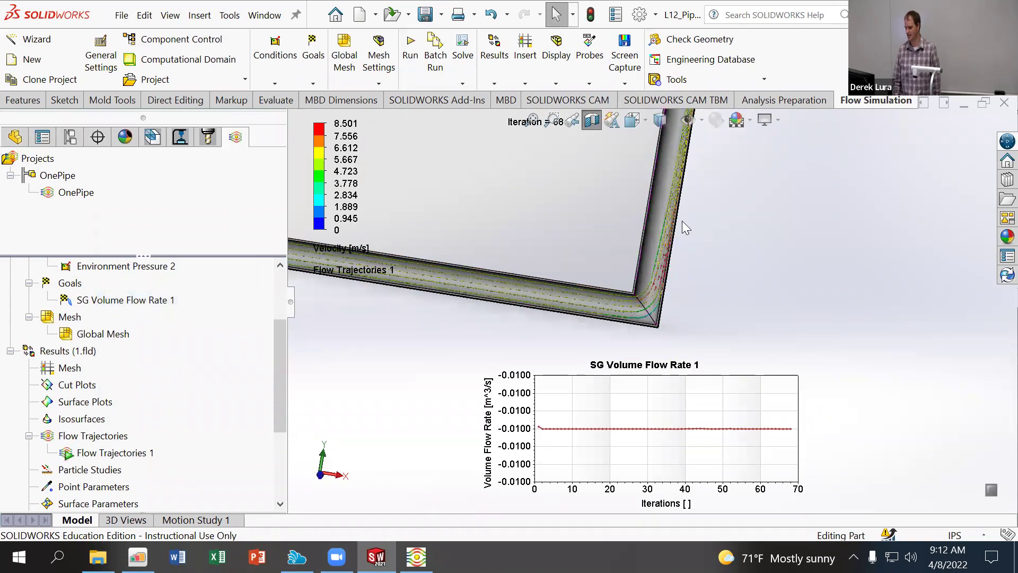
scroll(684, 226, down, 5)
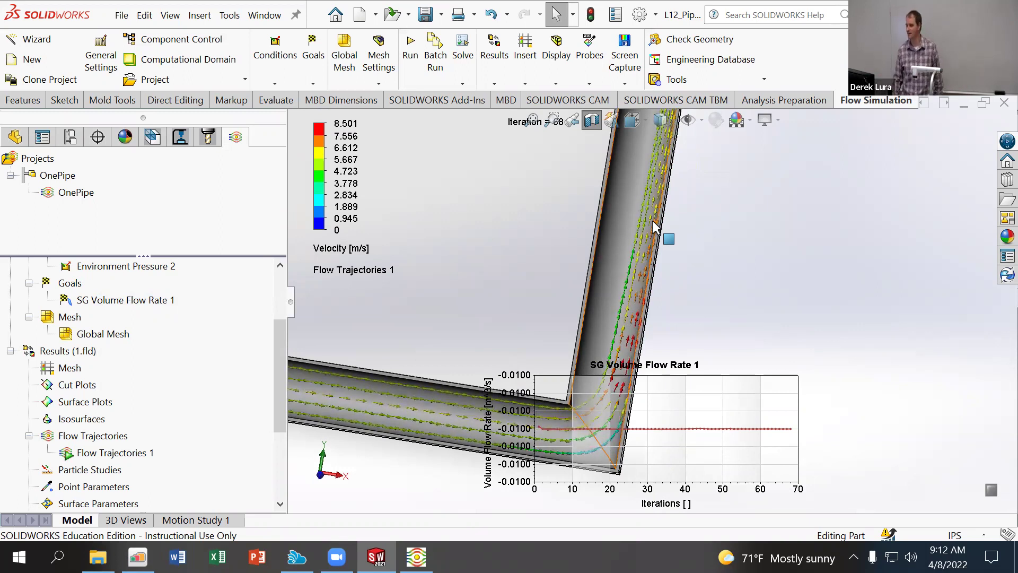
middle_drag(693, 222, 525, 185)
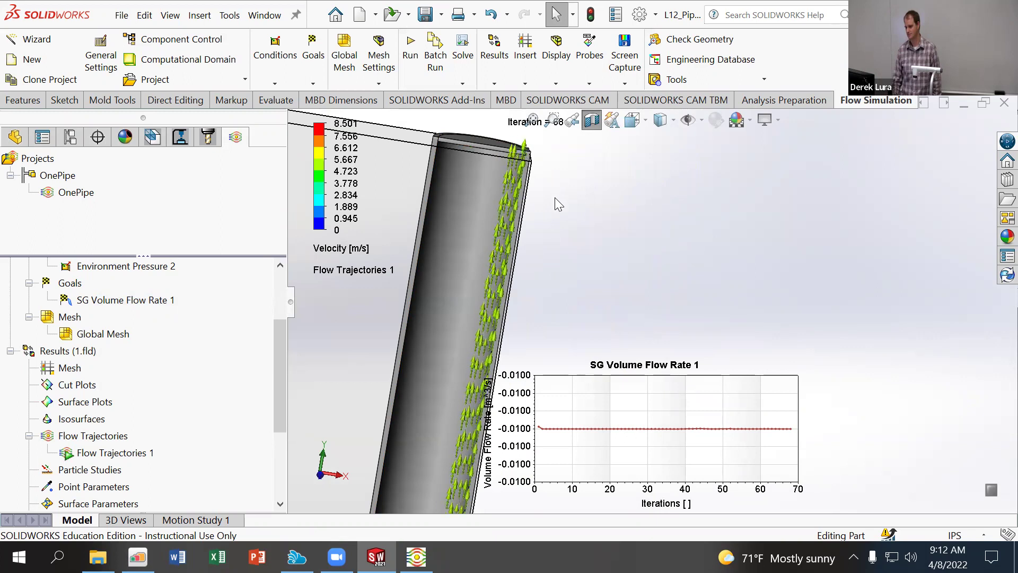
scroll(546, 283, up, 2)
scroll(545, 286, up, 3)
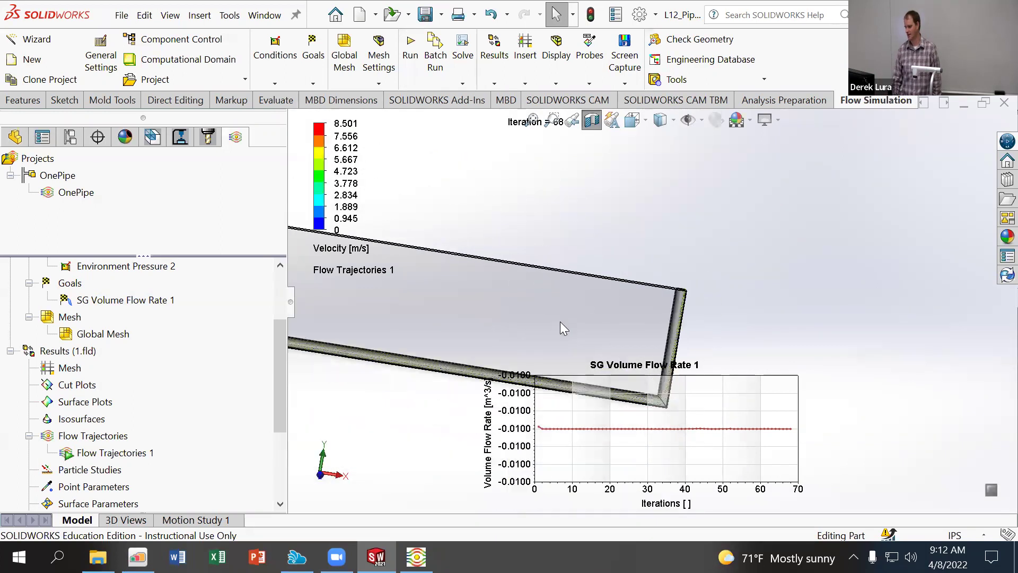
scroll(701, 304, down, 1)
scroll(663, 326, down, 4)
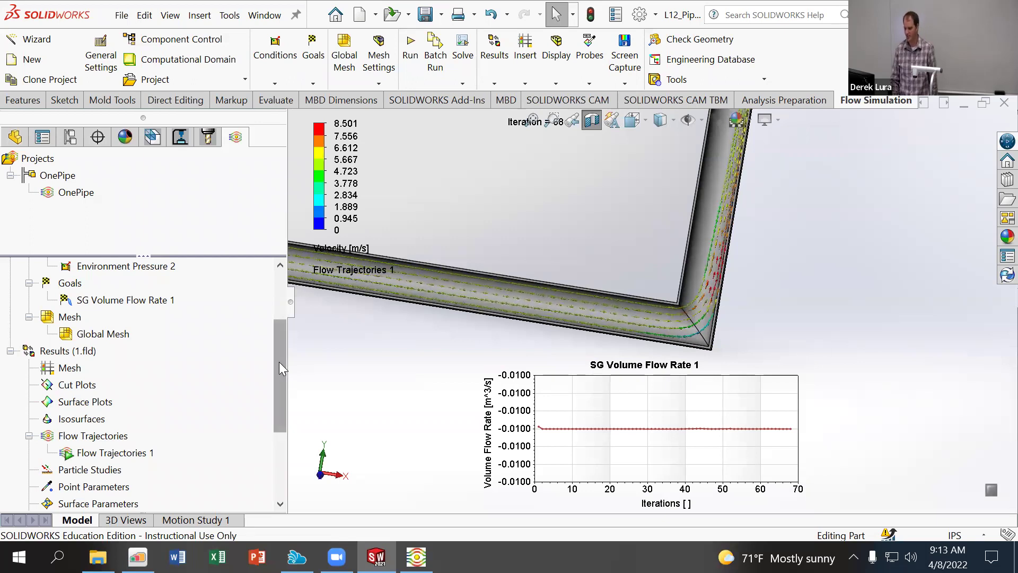
drag(279, 361, 279, 387)
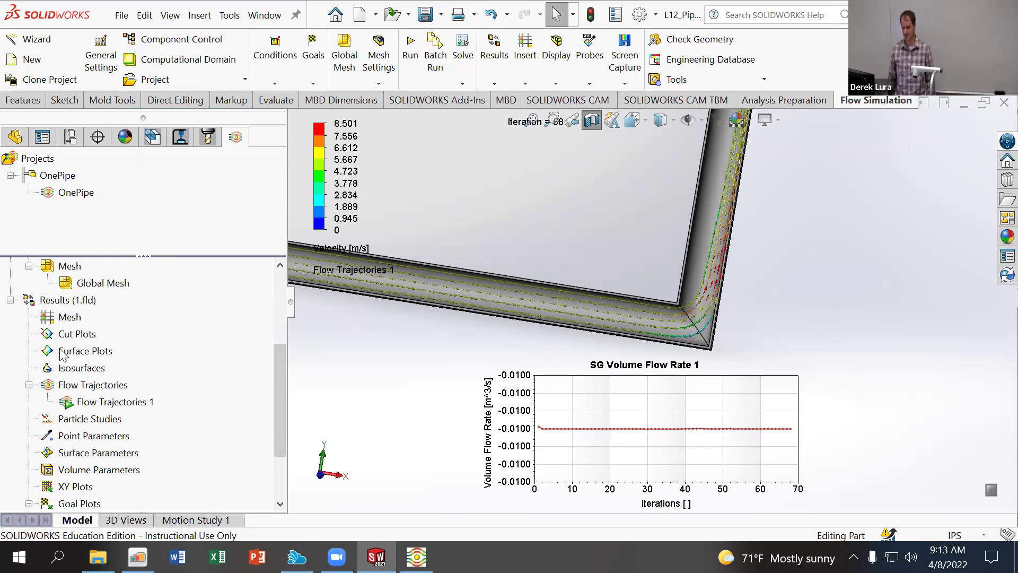
middle_drag(362, 379, 363, 380)
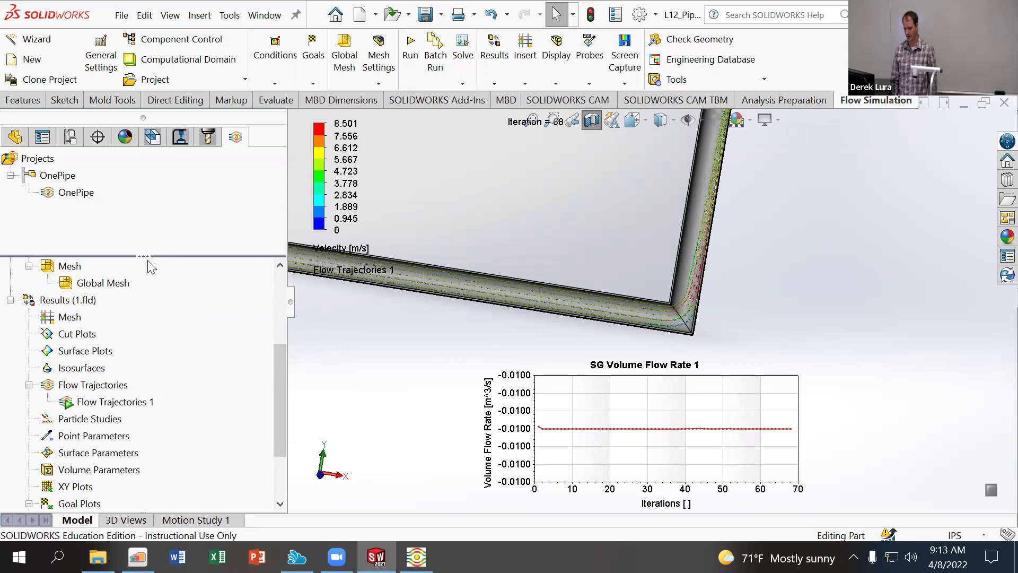
Activate the ManyPipes configuration
click(70, 137)
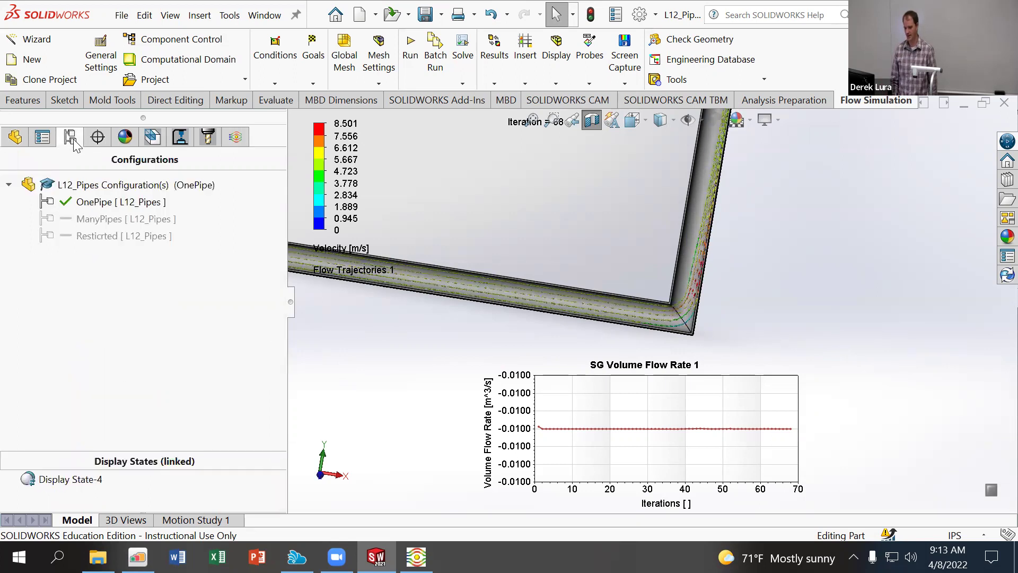
double_click(139, 219)
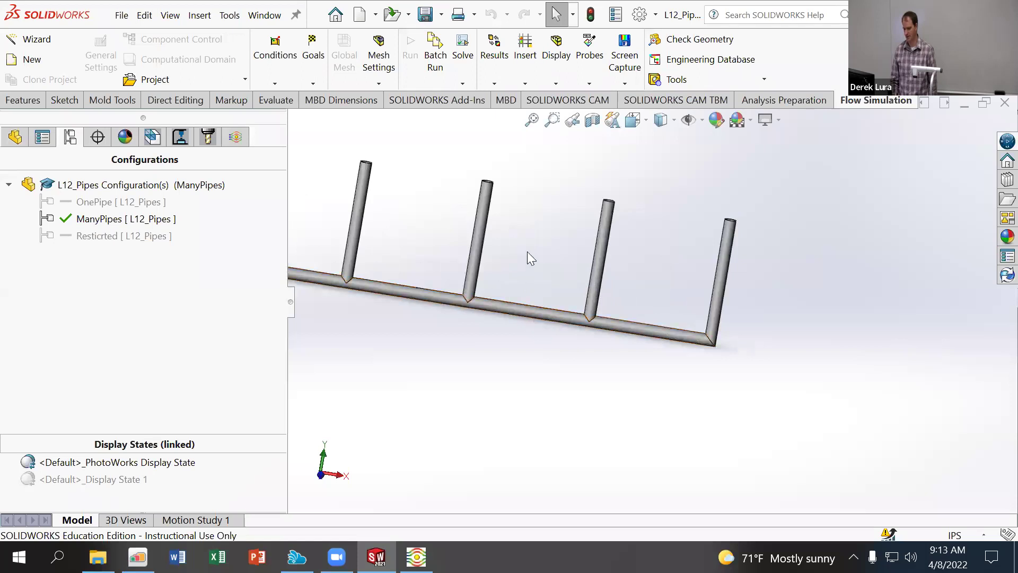
click(15, 137)
Unsuppress LID1 and LID2 in the feature tree
click(47, 450)
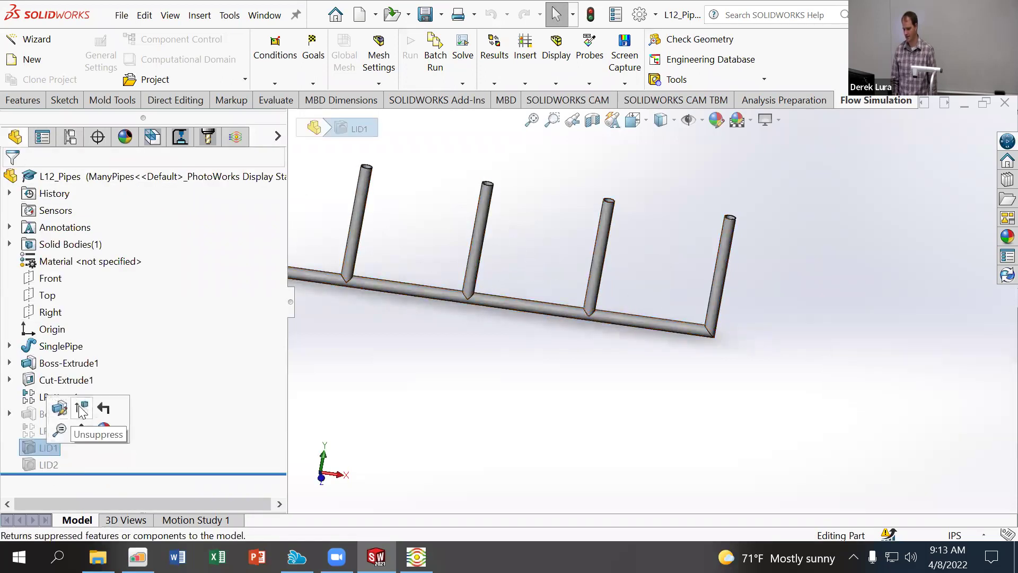
click(80, 409)
click(45, 466)
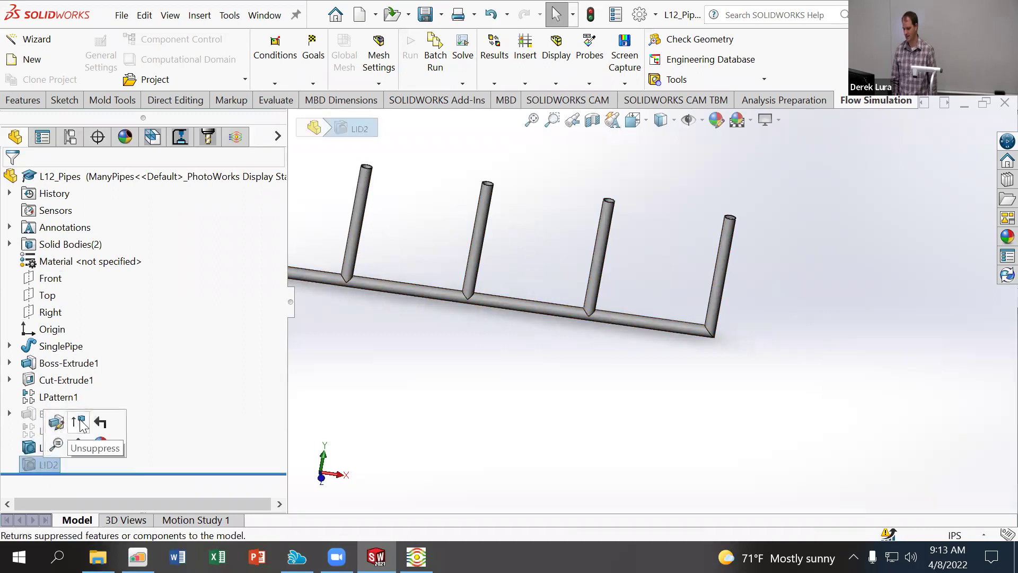
click(81, 424)
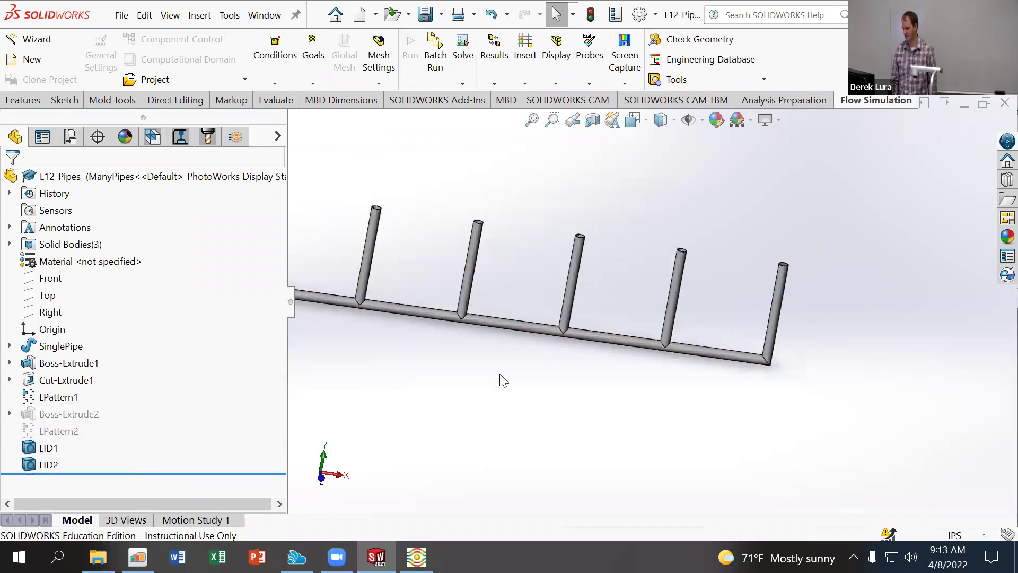
click(732, 79)
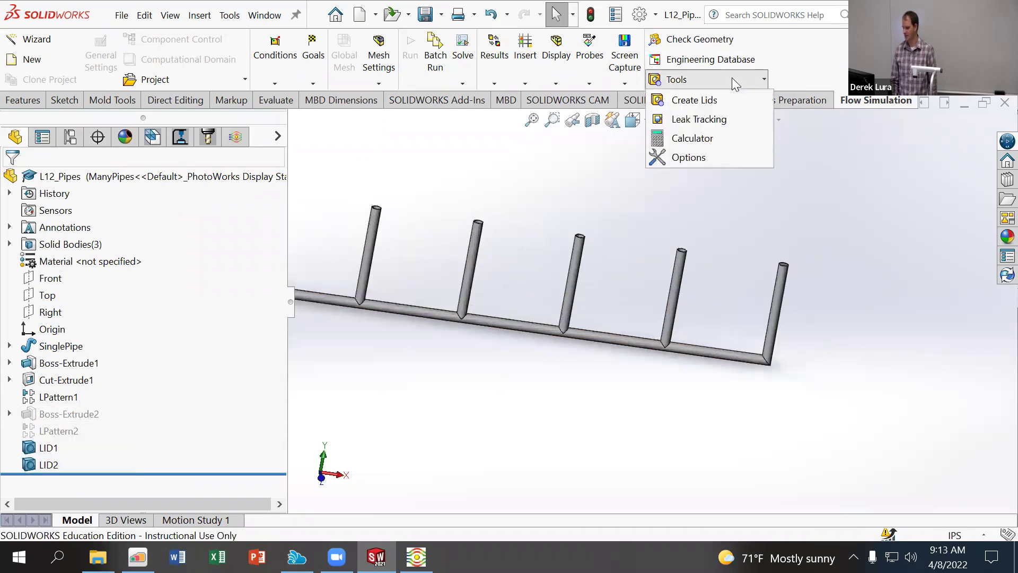
Select the four open branch pipe-top faces to be capped with lids
click(701, 101)
scroll(674, 260, down, 6)
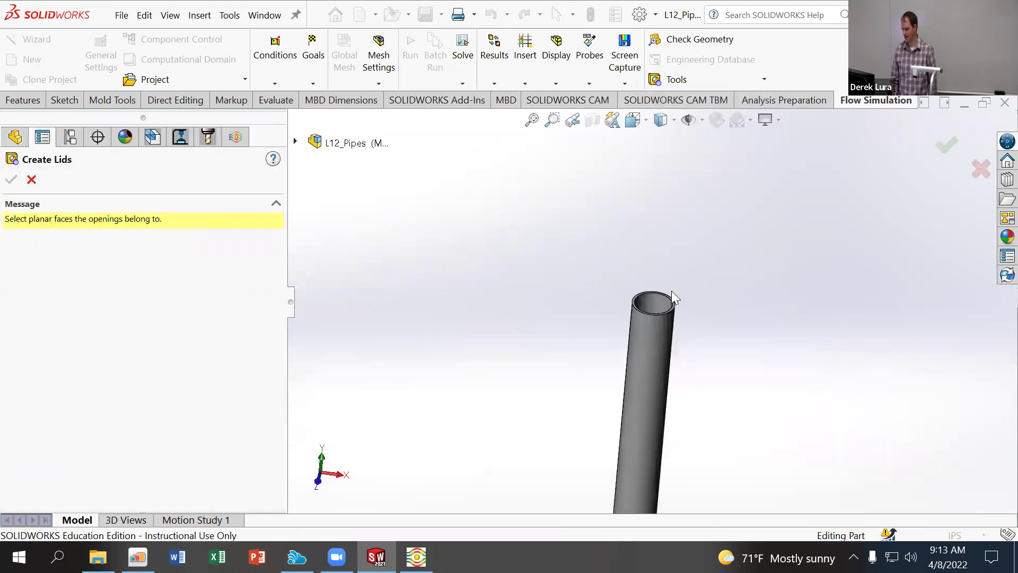
click(671, 303)
scroll(493, 284, up, 5)
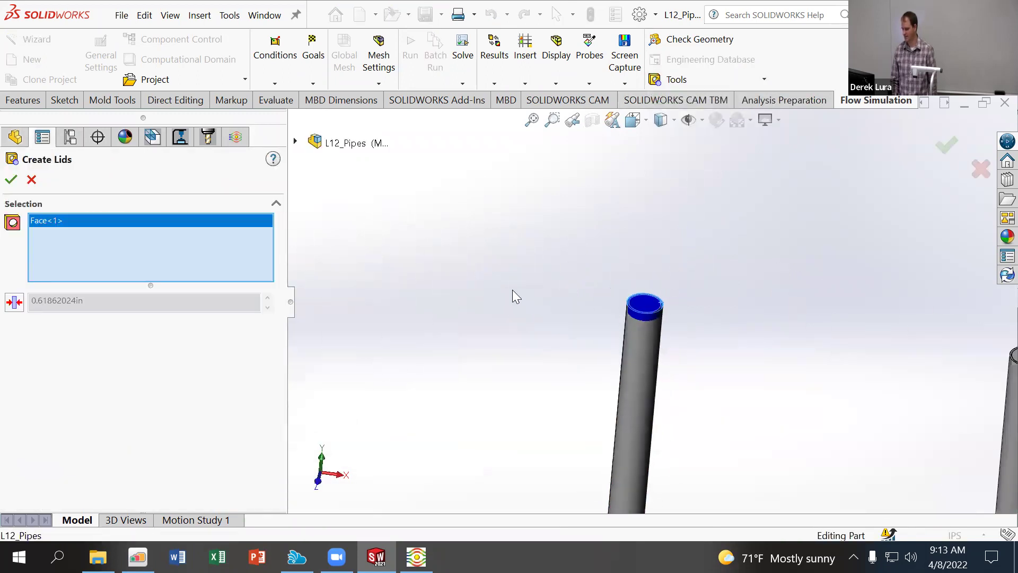
scroll(732, 287, down, 4)
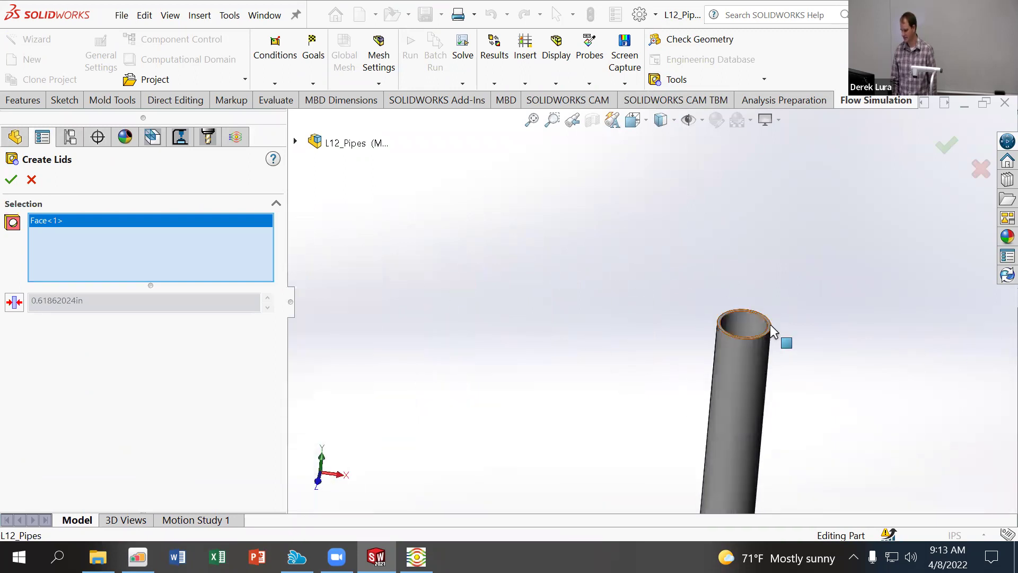
click(769, 331)
scroll(604, 324, up, 4)
scroll(603, 313, down, 4)
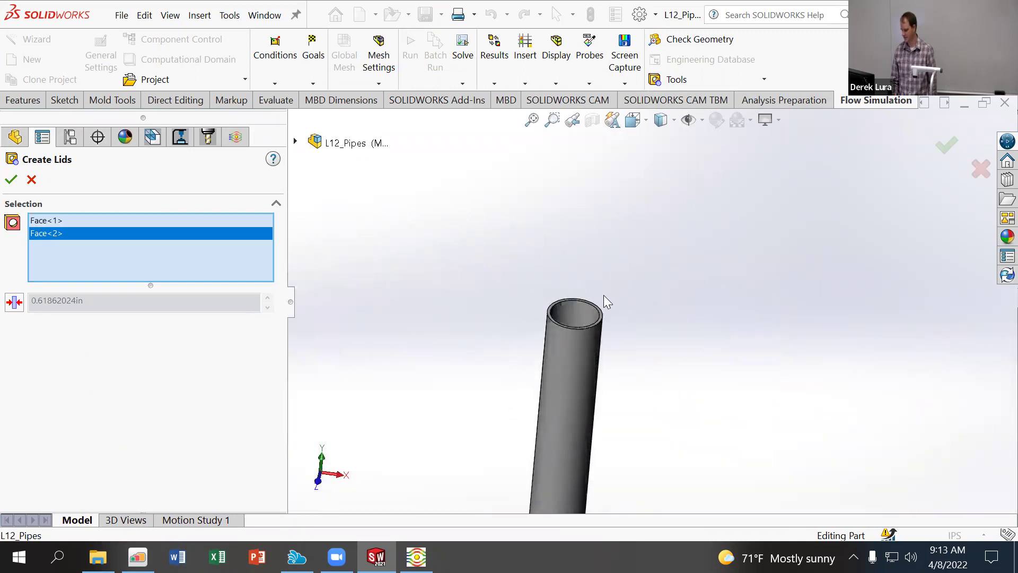
click(600, 314)
scroll(591, 313, up, 4)
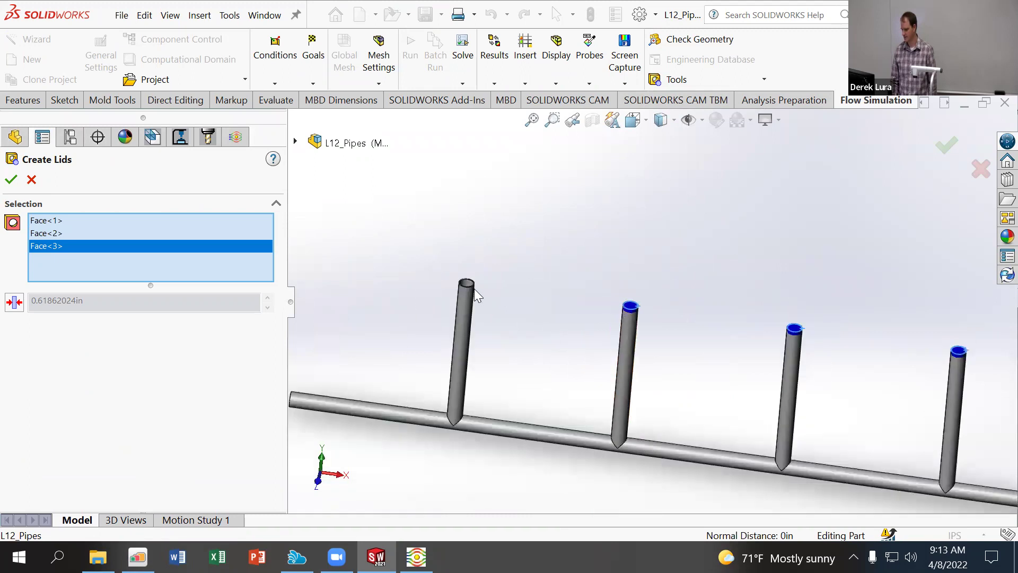
scroll(477, 287, down, 4)
click(565, 285)
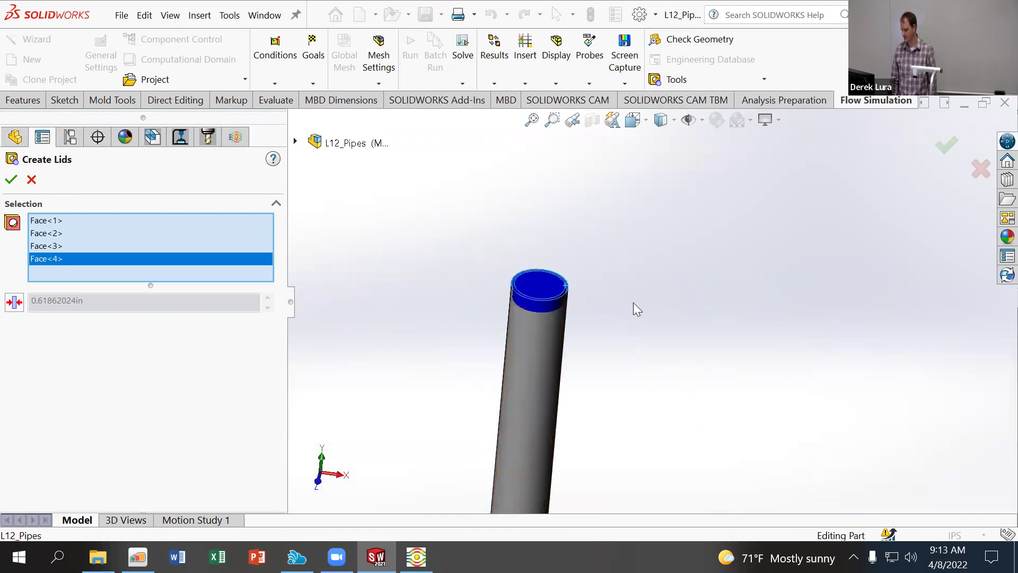
Override the lid thickness to 0.10 in and create the lids
click(14, 303)
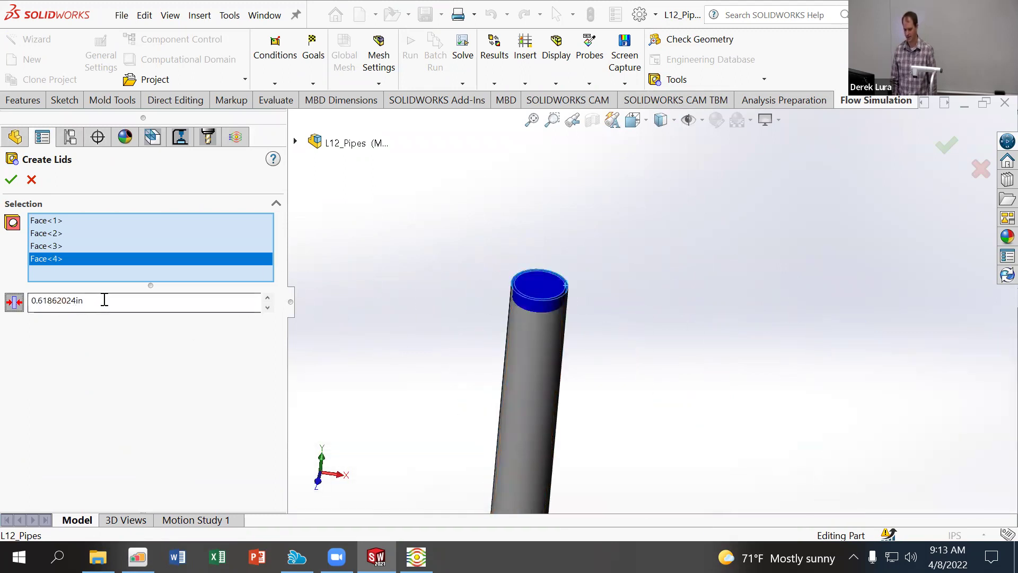
text(.1)
key(Return)
click(12, 180)
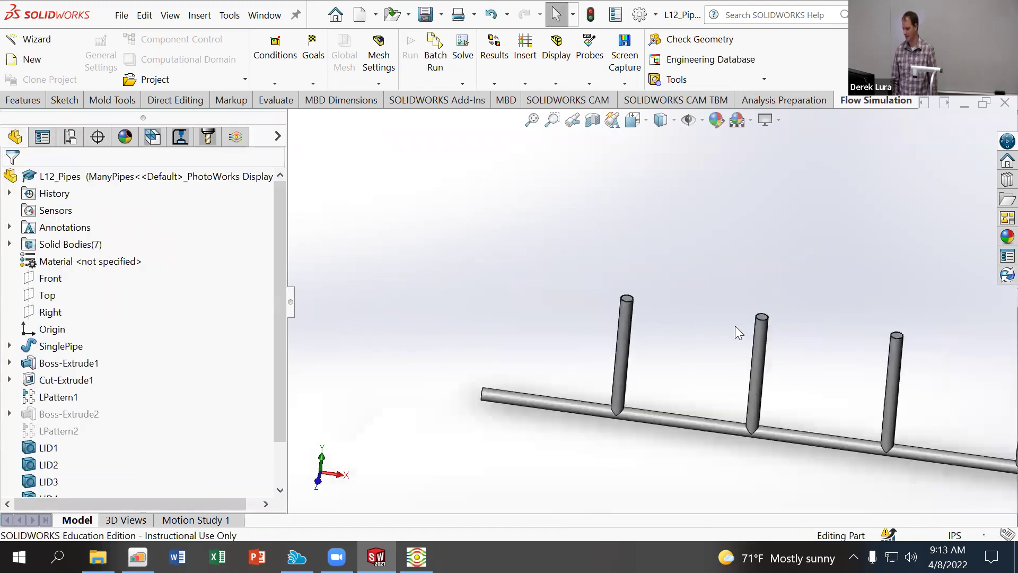
Close the finished OnePipe solver window
scroll(843, 319, down, 3)
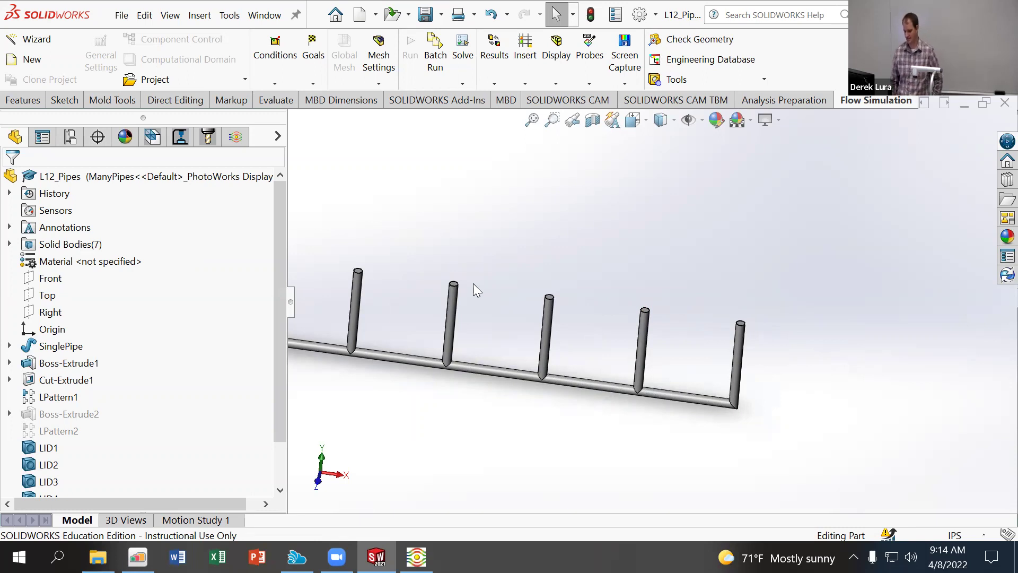
key(alt+Tab)
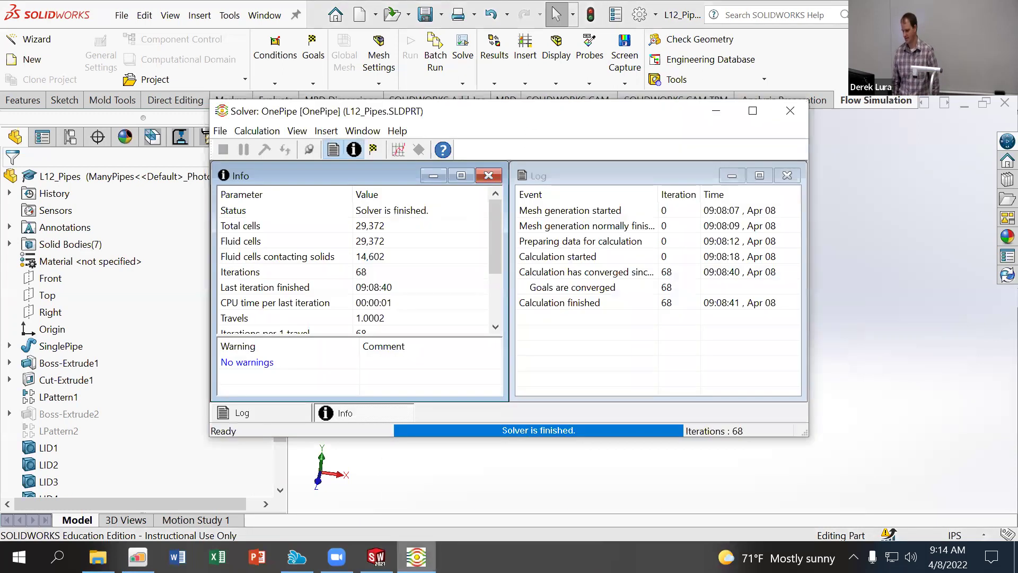
click(790, 111)
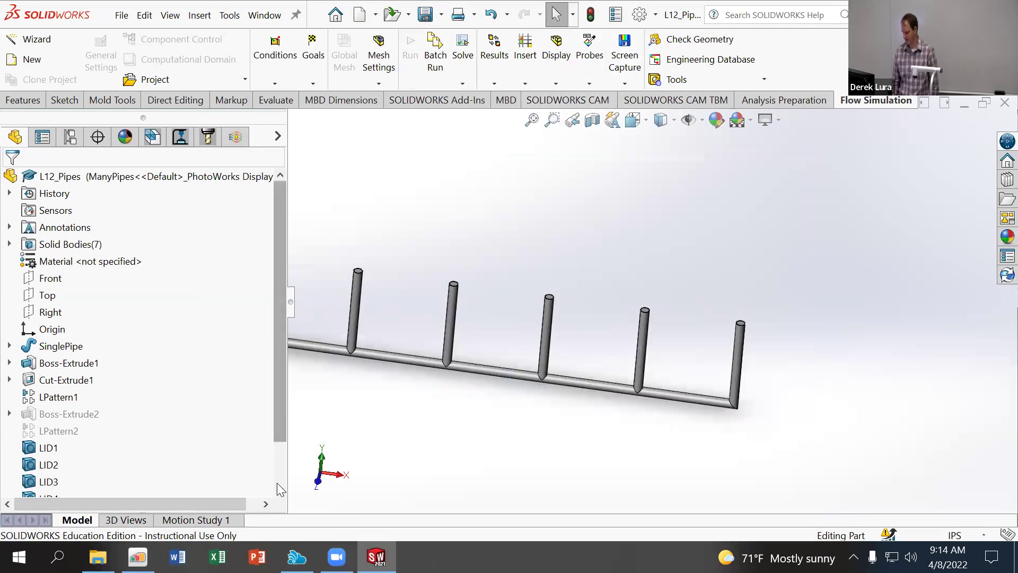
Switch to the Flow Simulation analysis tree, which lists only the OnePipe project
drag(277, 401, 275, 443)
click(236, 137)
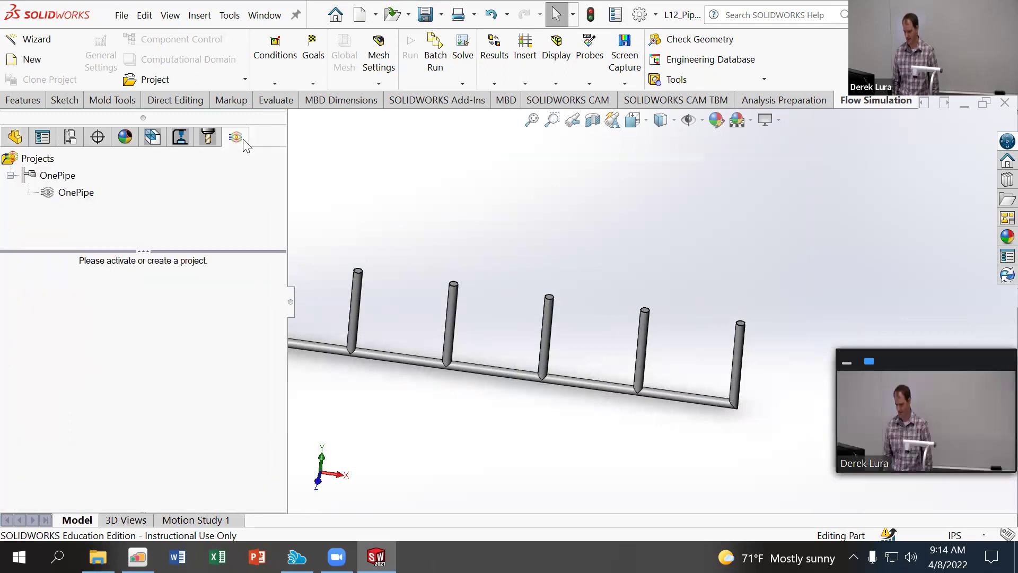
click(14, 138)
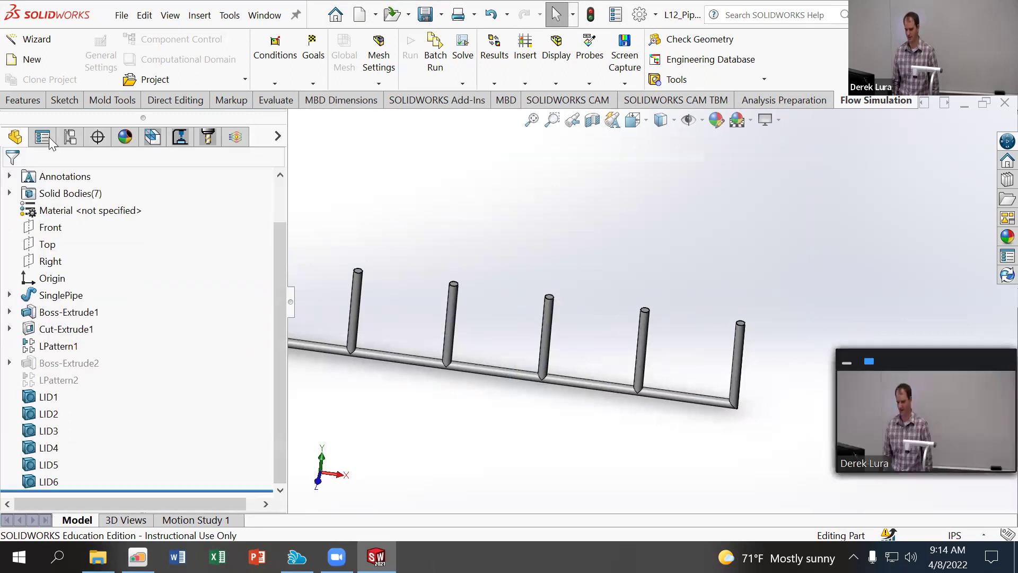
click(236, 138)
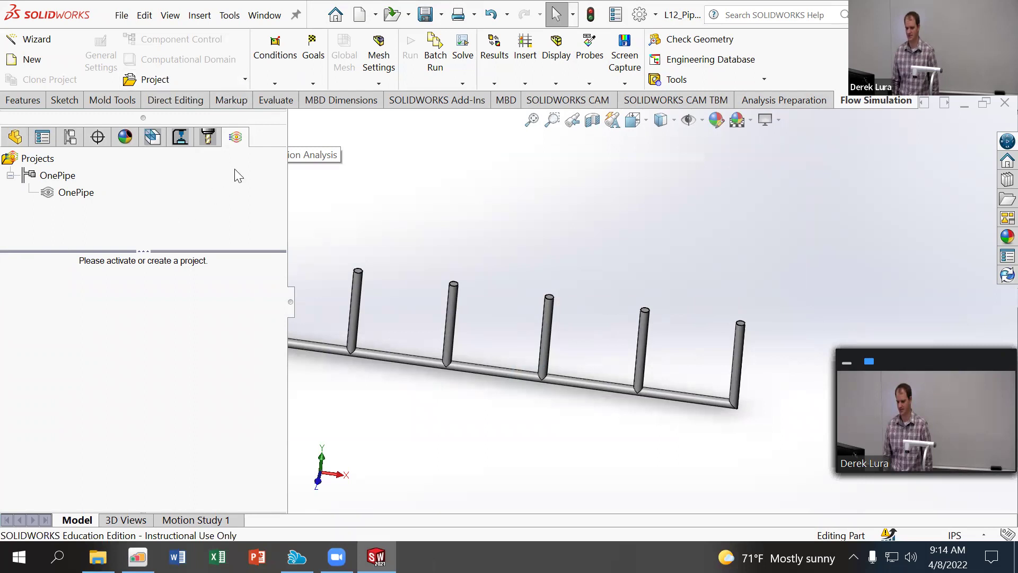
scroll(684, 358, up, 3)
scroll(495, 345, down, 2)
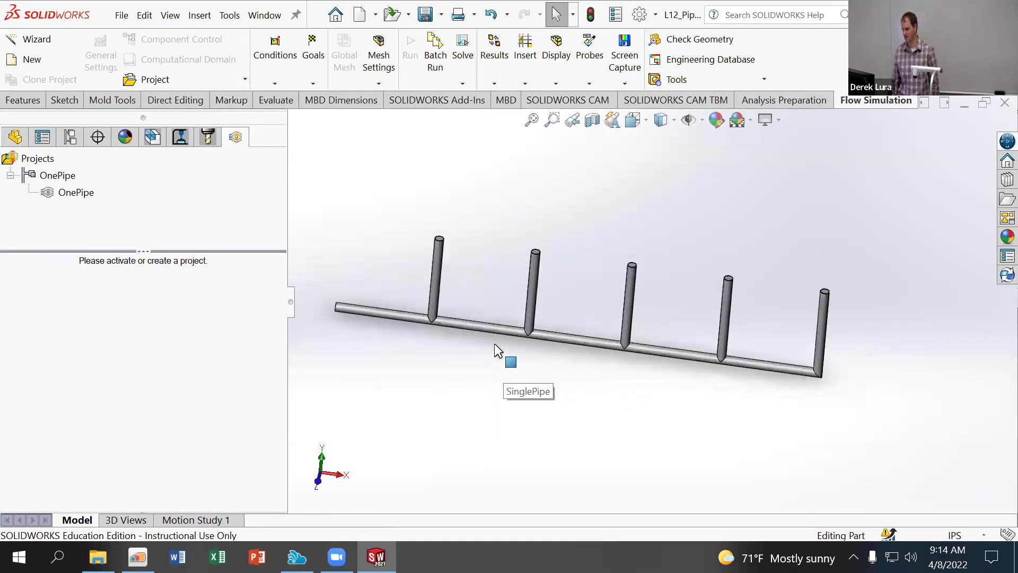
Start a new internal project in SI units with gravity on, Y -9.81 and Z 0
click(38, 40)
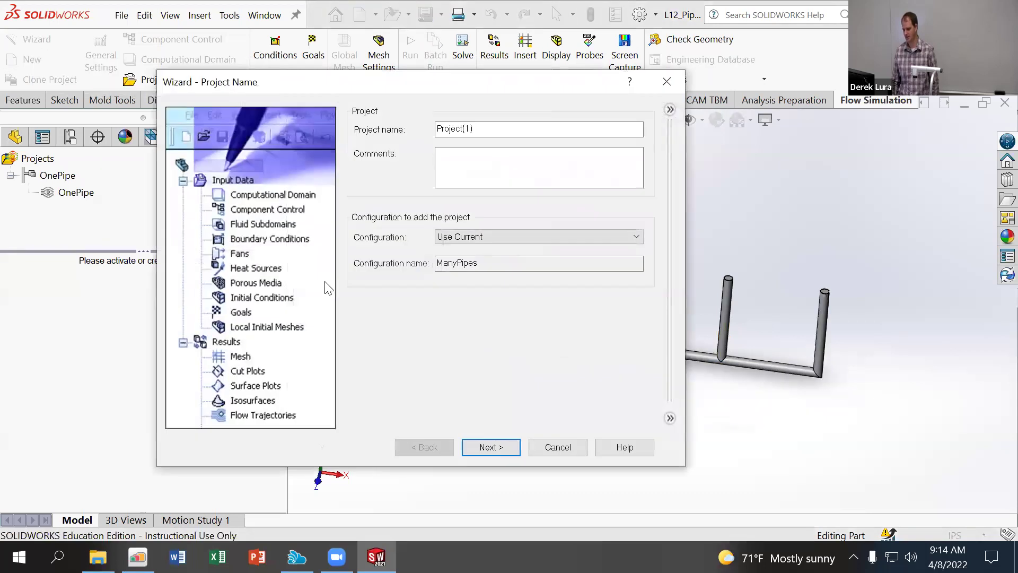
click(502, 445)
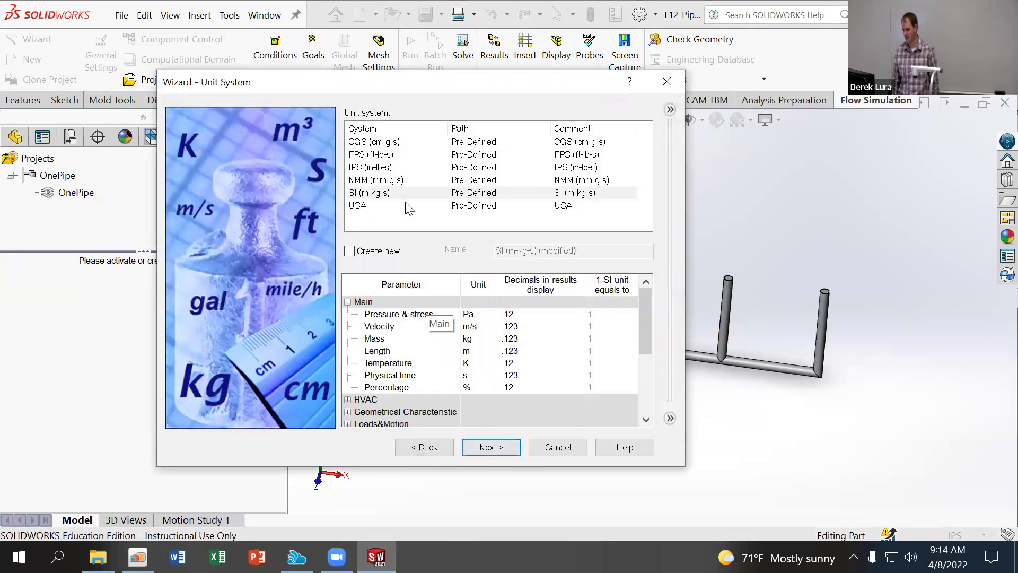
click(406, 197)
click(487, 450)
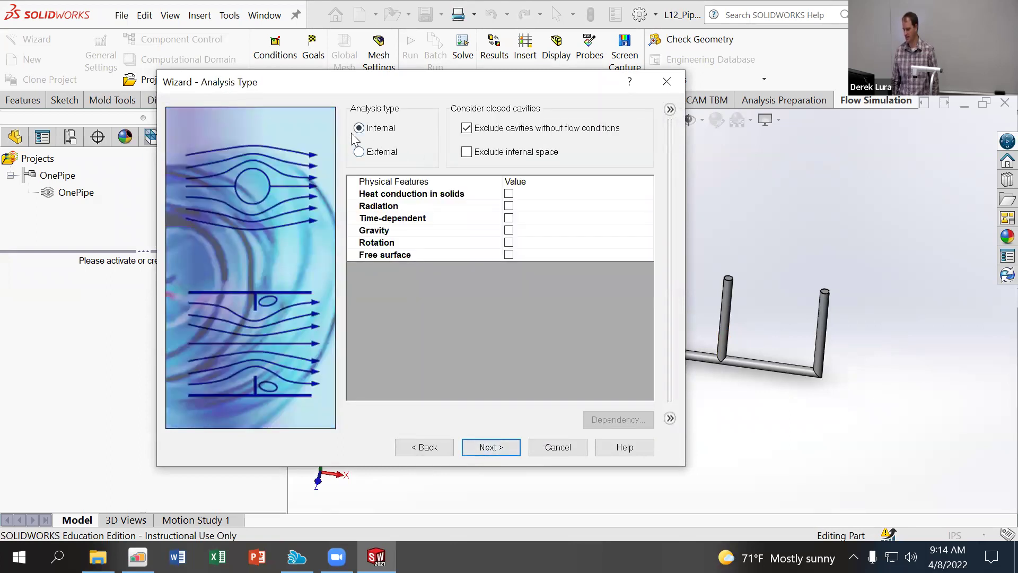
click(508, 231)
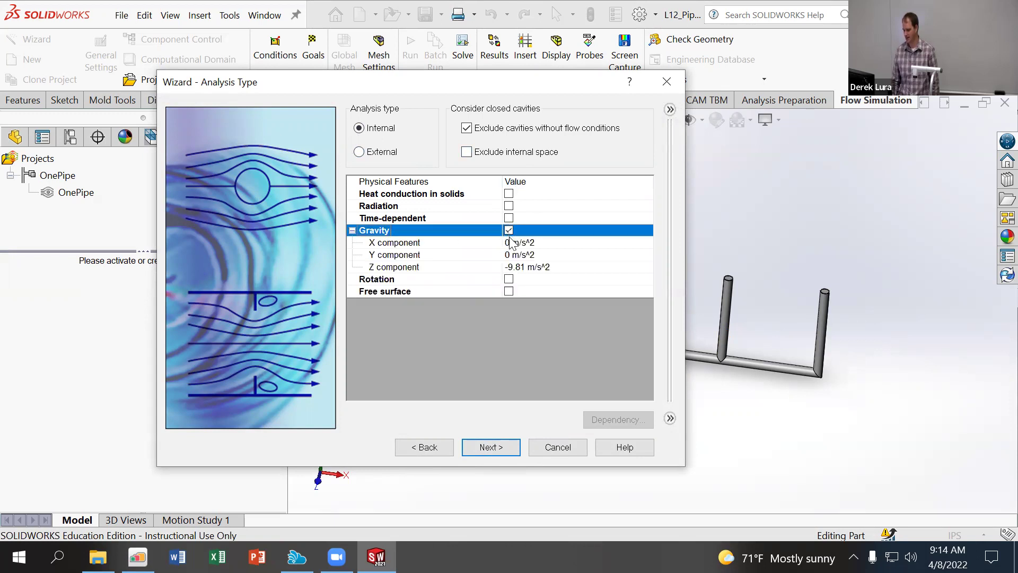
click(531, 254)
text(-9.81)
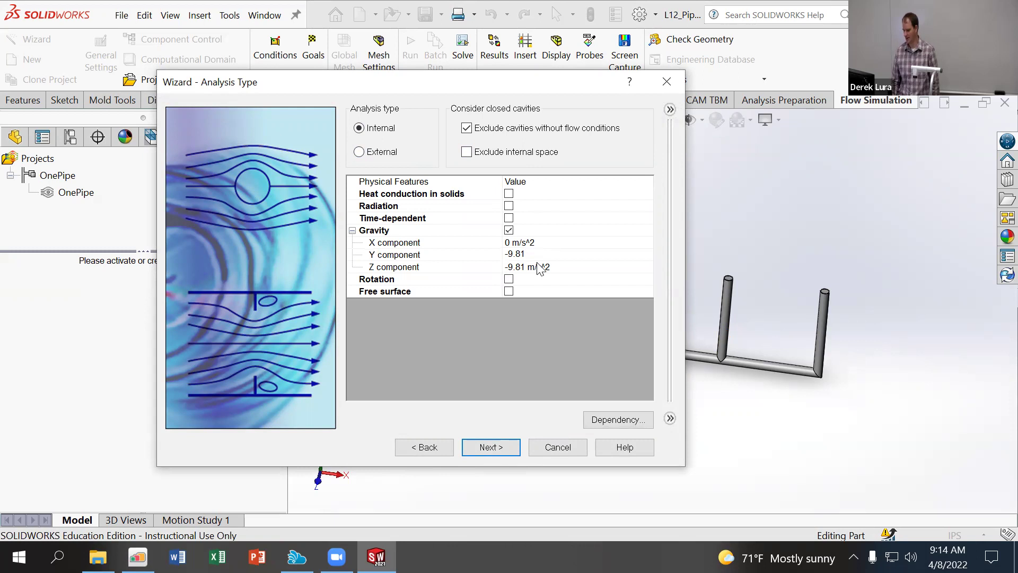
click(557, 269)
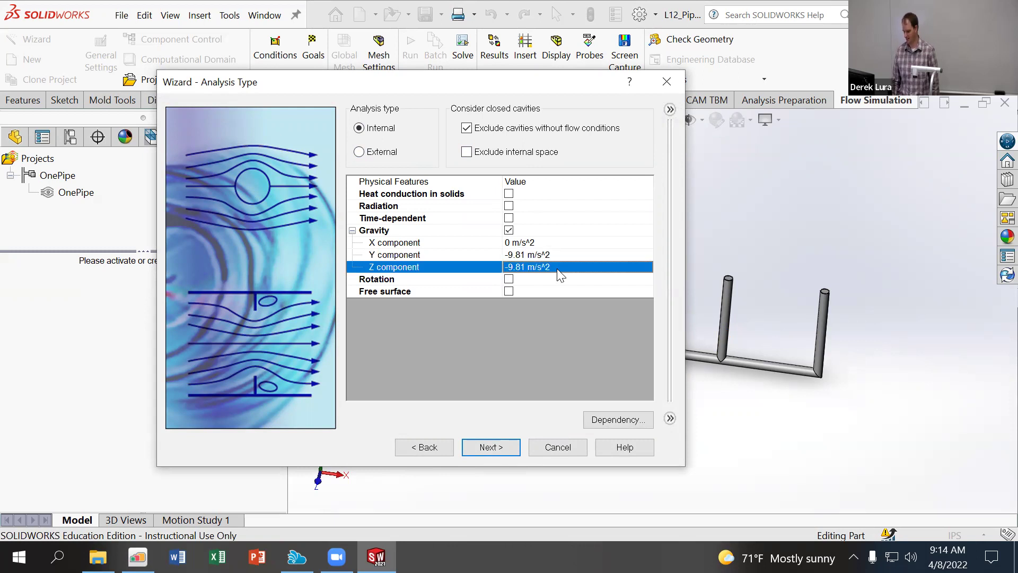
text(0)
click(555, 313)
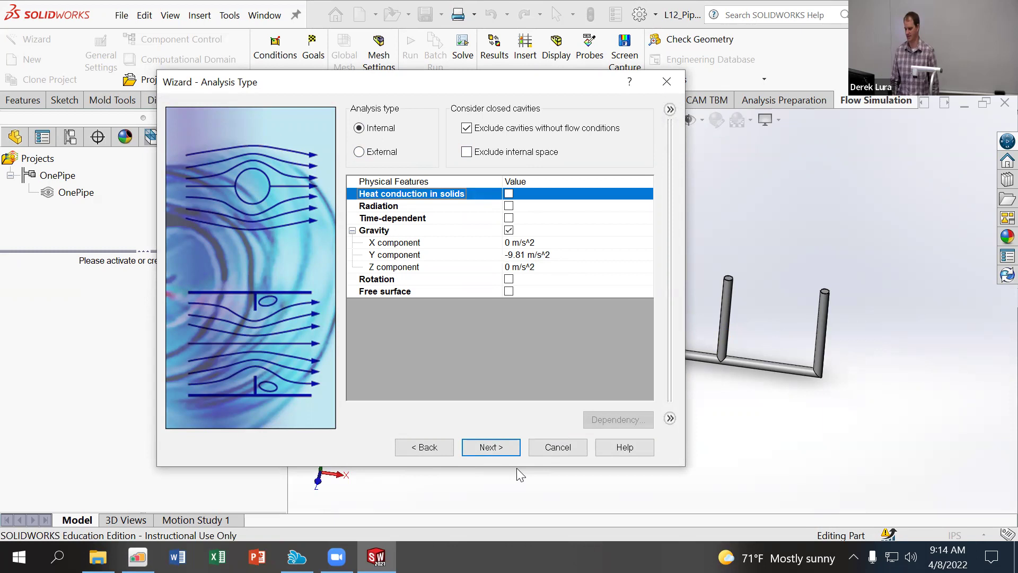
Add Water as the project fluid and finish the wizard with default wall and initial conditions
click(500, 450)
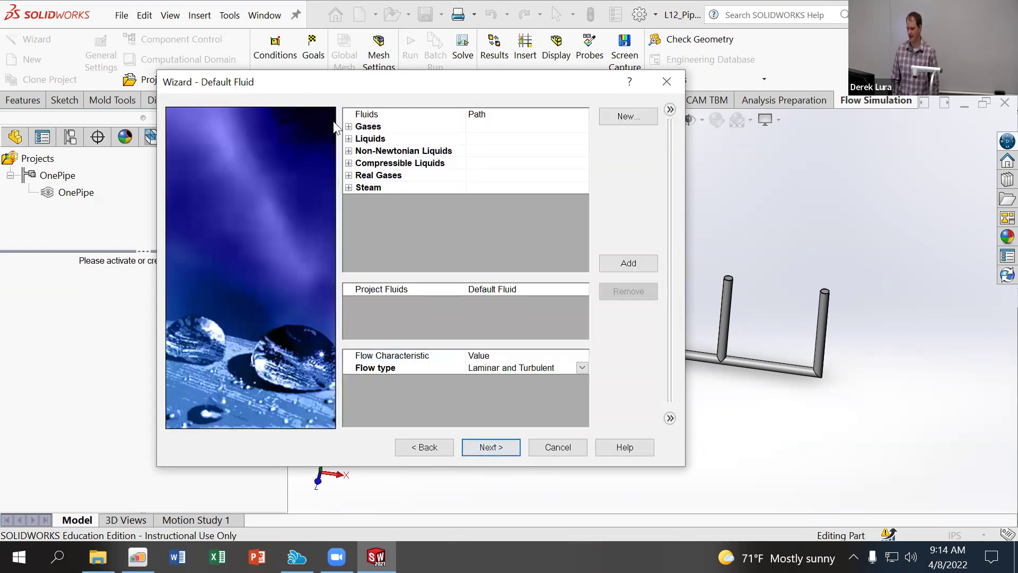
click(348, 139)
scroll(486, 199, down, 3)
click(466, 236)
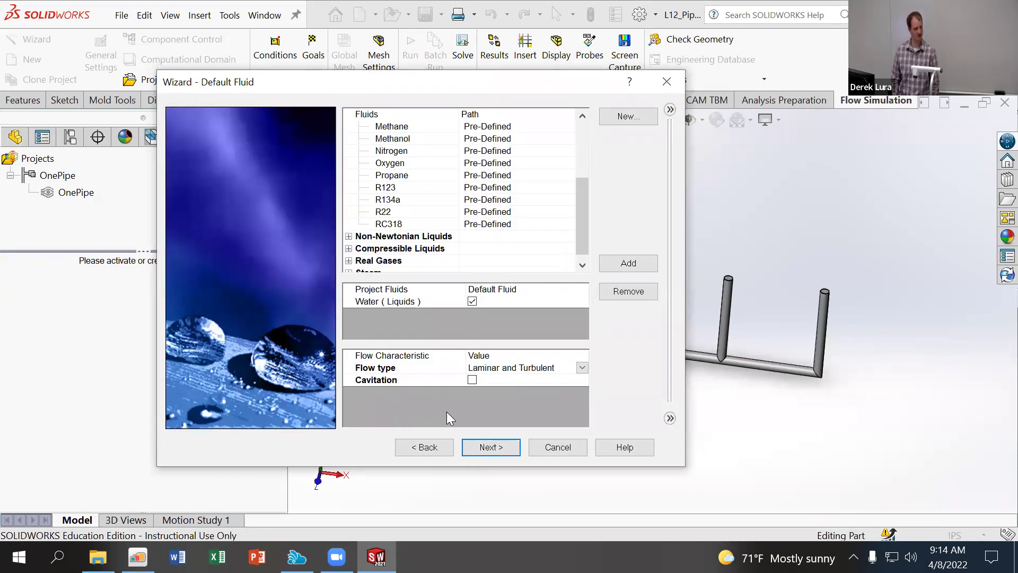
click(501, 448)
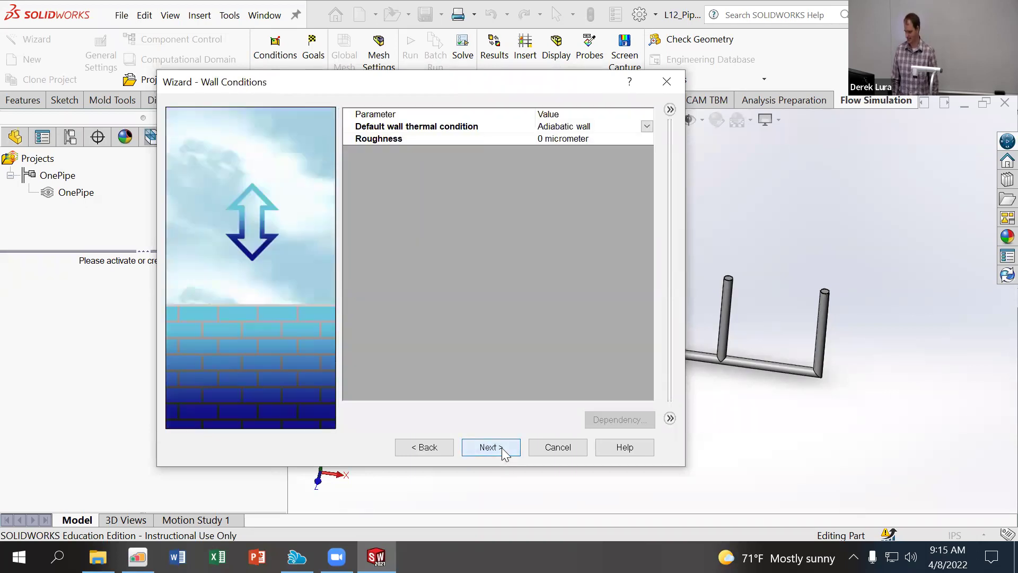
click(501, 448)
click(499, 447)
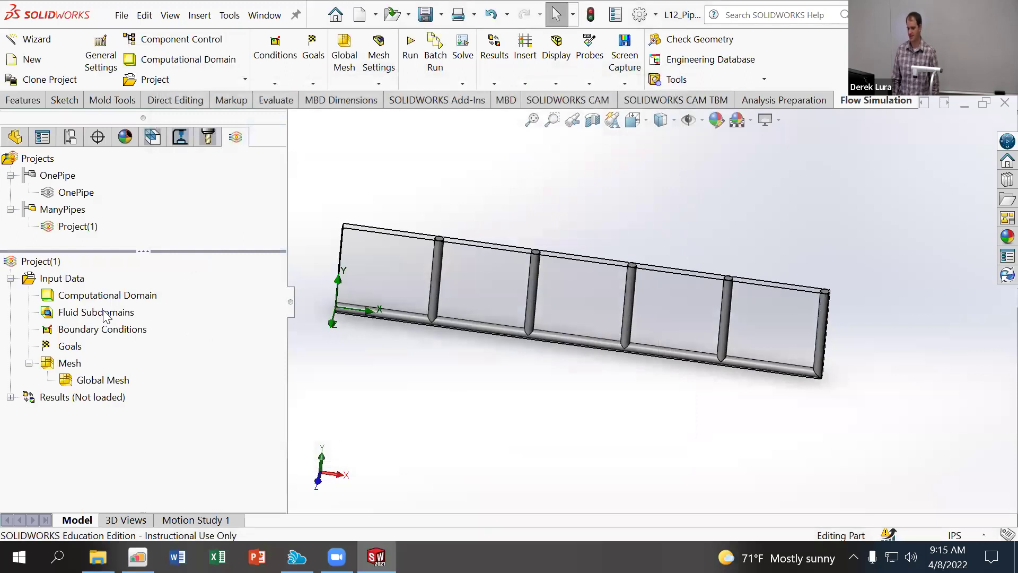
Abandon the first inlet condition attempt and section the model to see inside the pipes
right_click(97, 334)
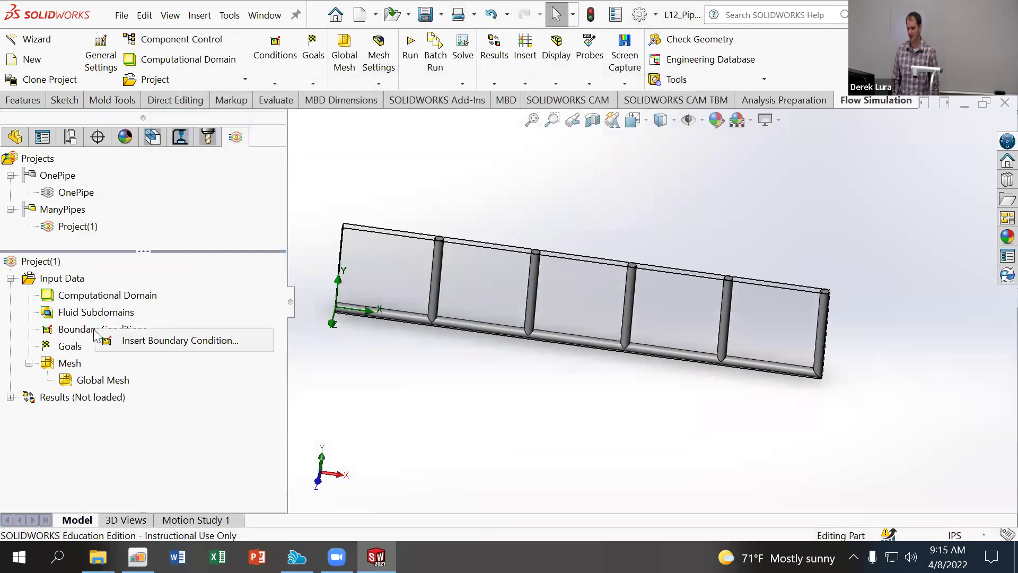
click(190, 340)
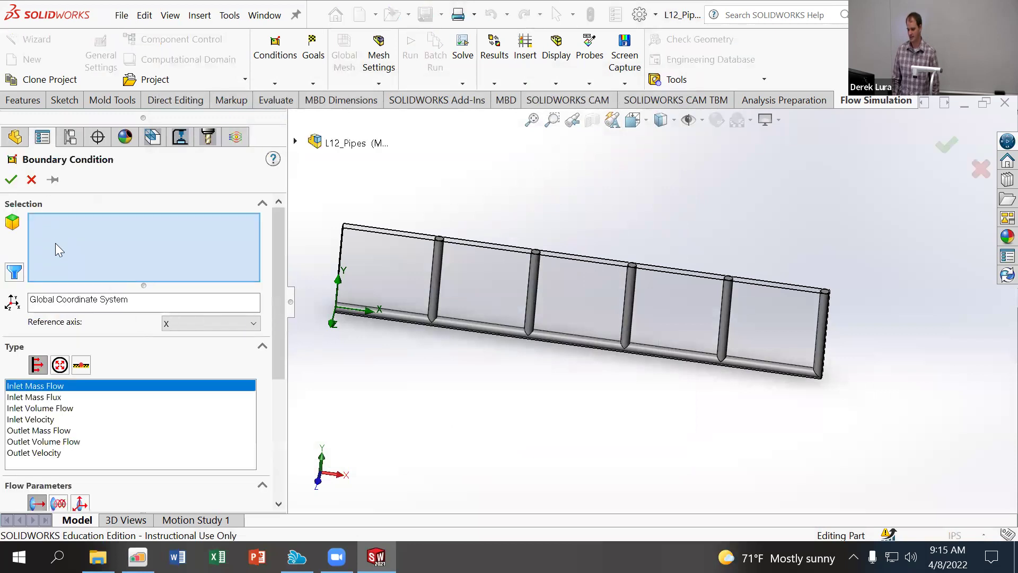
click(48, 409)
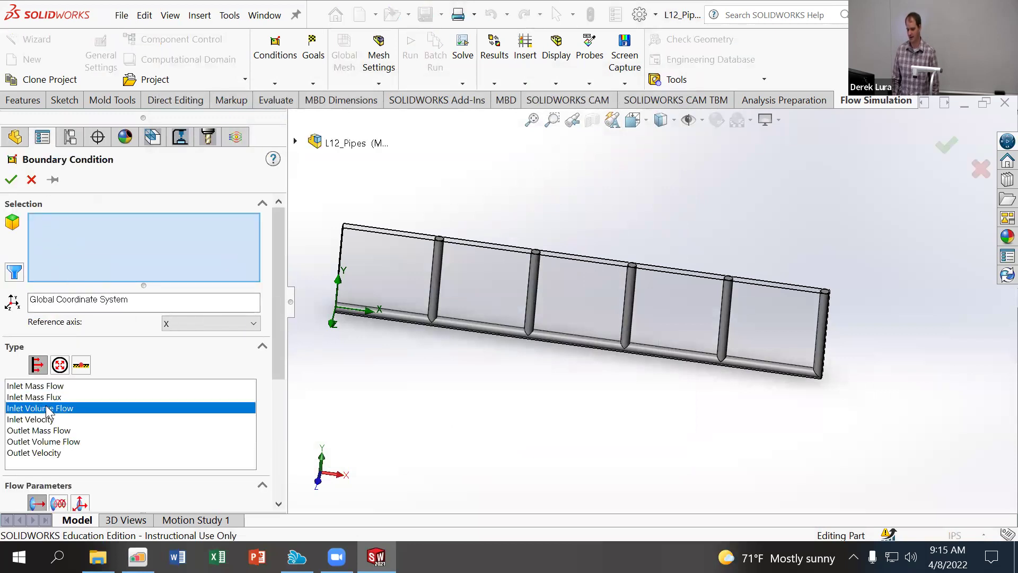
middle_drag(494, 326, 465, 296)
scroll(525, 301, down, 4)
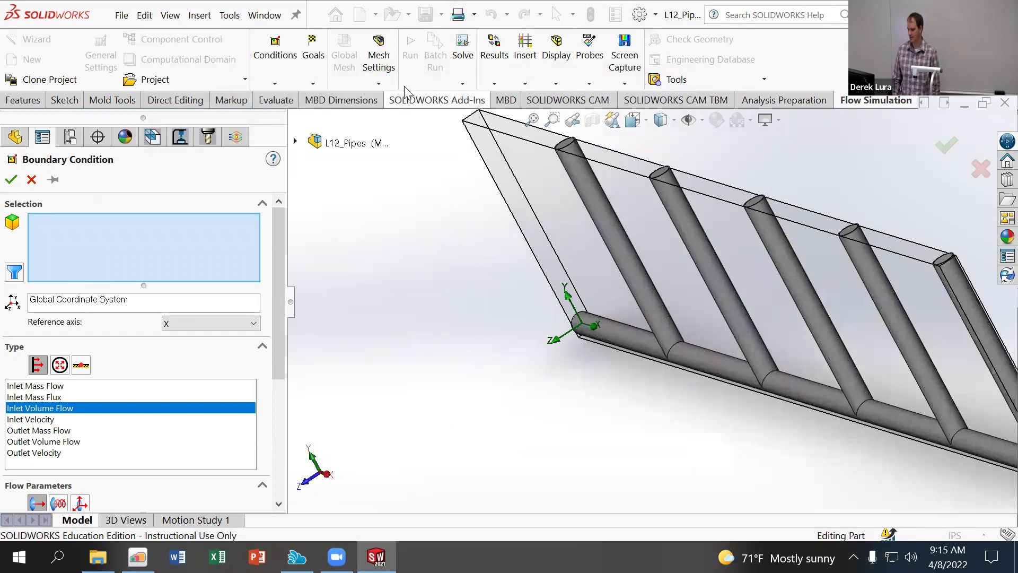
click(39, 181)
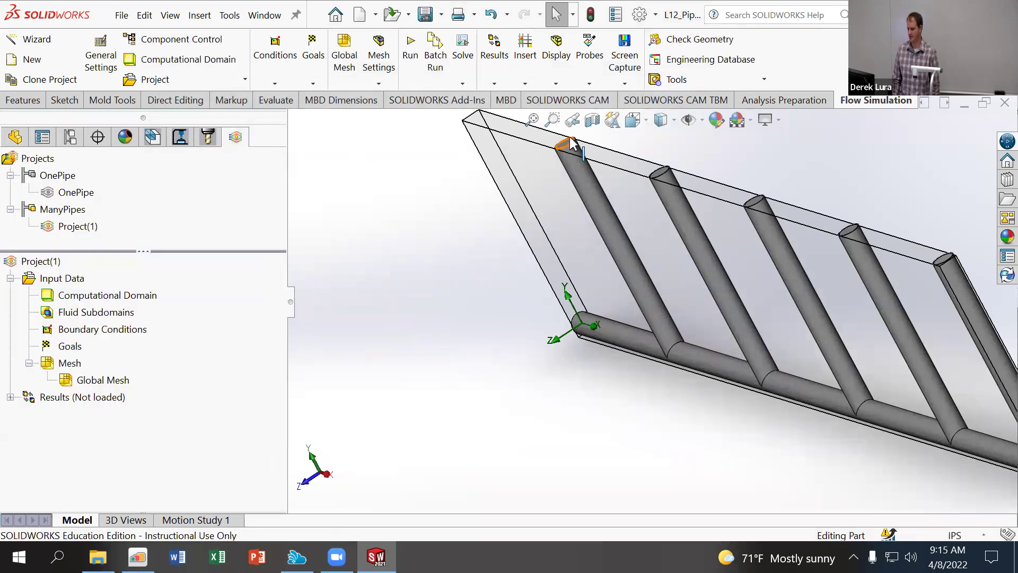
click(593, 120)
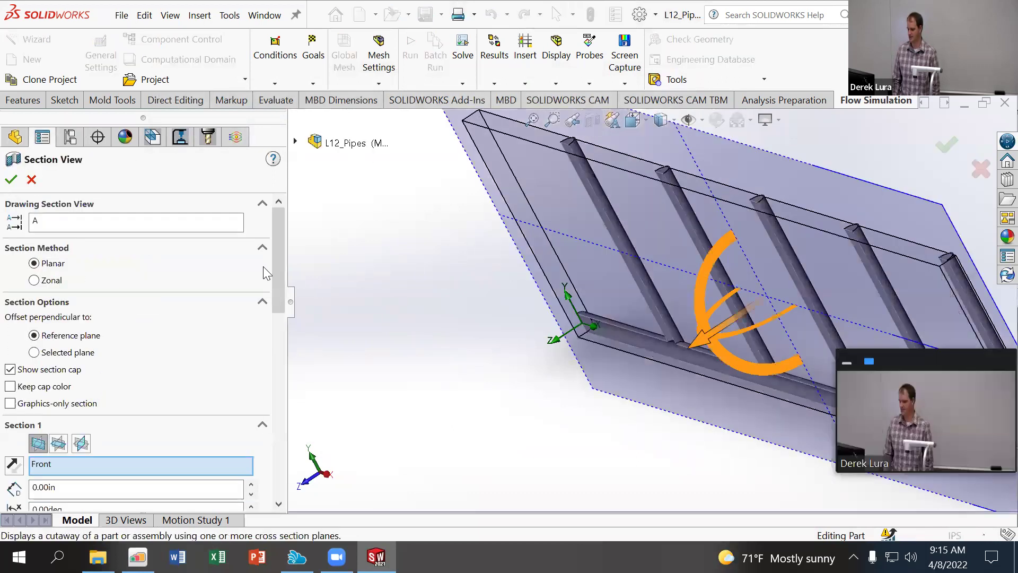
click(11, 179)
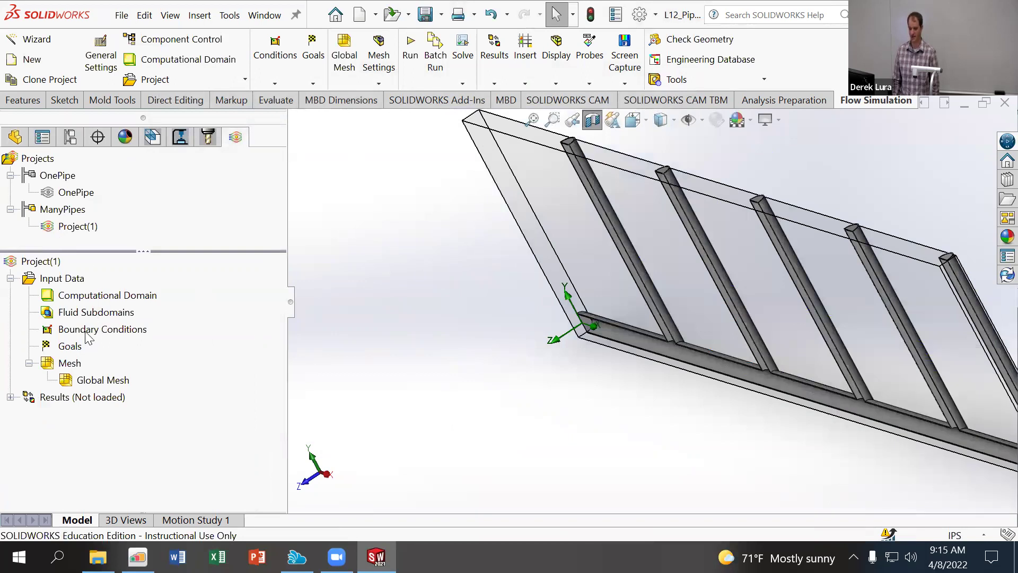
Apply a 0.01 m^3/s Inlet Volume Flow to the main pipe's inlet end face
right_click(93, 331)
click(106, 343)
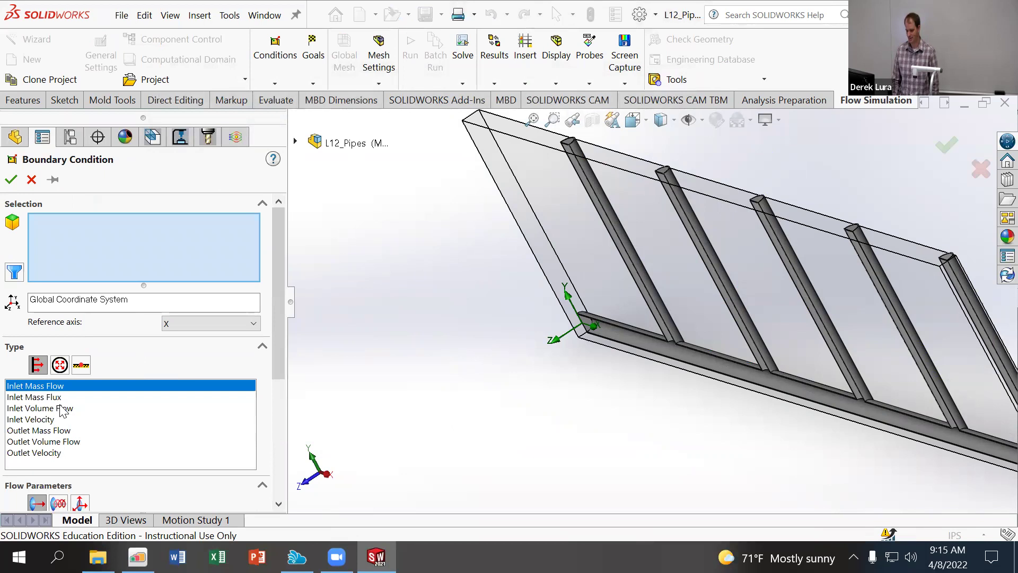
click(61, 407)
scroll(170, 381, down, 3)
click(38, 439)
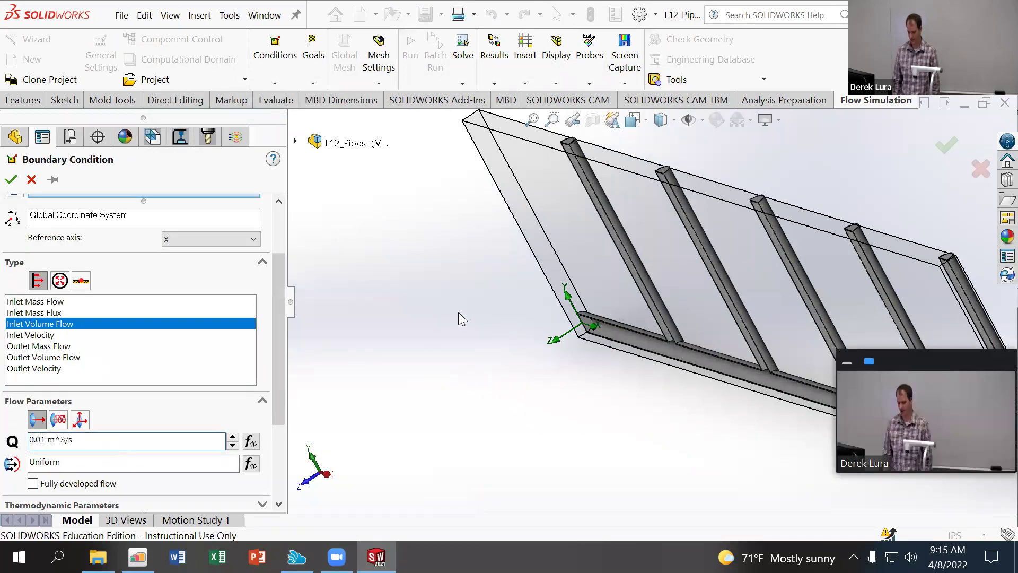
scroll(596, 319, down, 5)
click(595, 317)
click(10, 179)
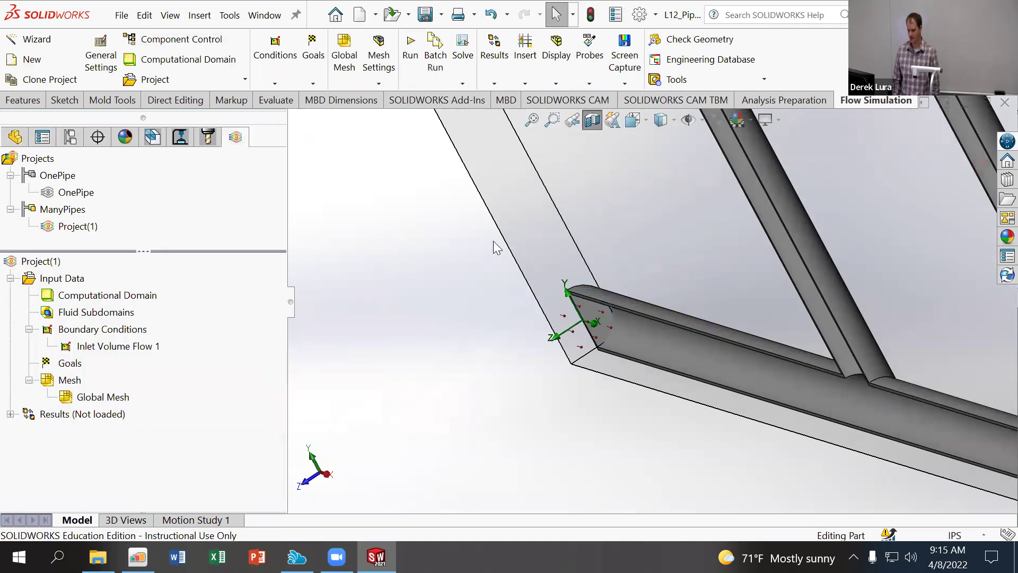
middle_drag(542, 239, 542, 261)
Apply a 101325 Pa Environment Pressure opening to the top ends of all five cross pipes
scroll(584, 366, down, 5)
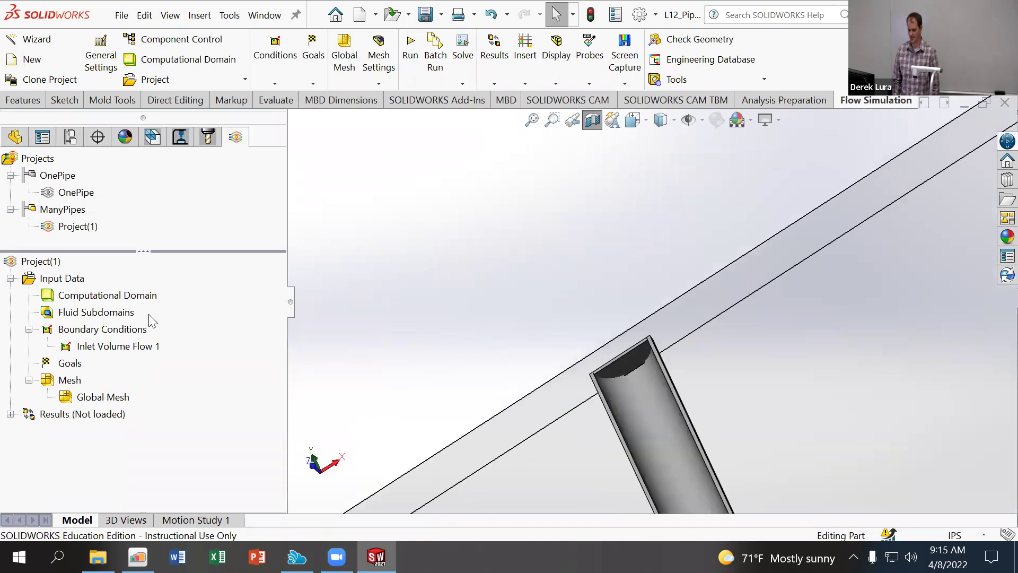
right_click(100, 329)
click(141, 344)
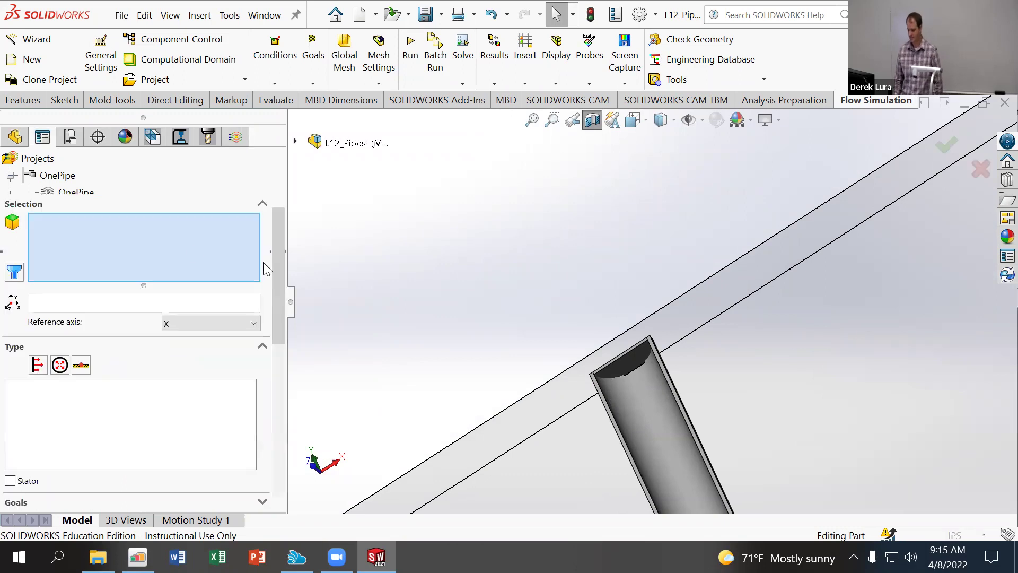
click(60, 365)
click(635, 364)
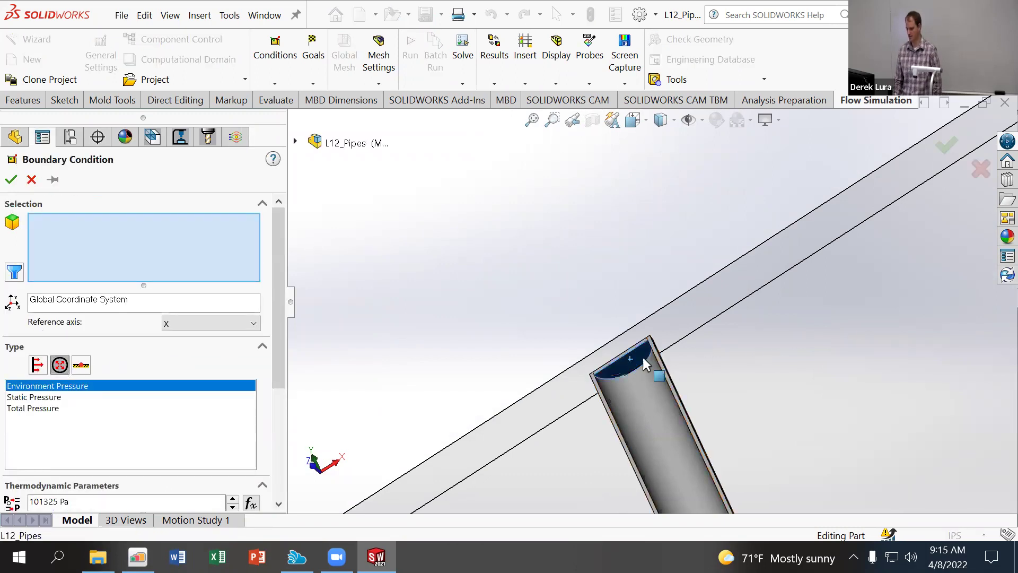
scroll(871, 267, up, 4)
scroll(776, 220, down, 4)
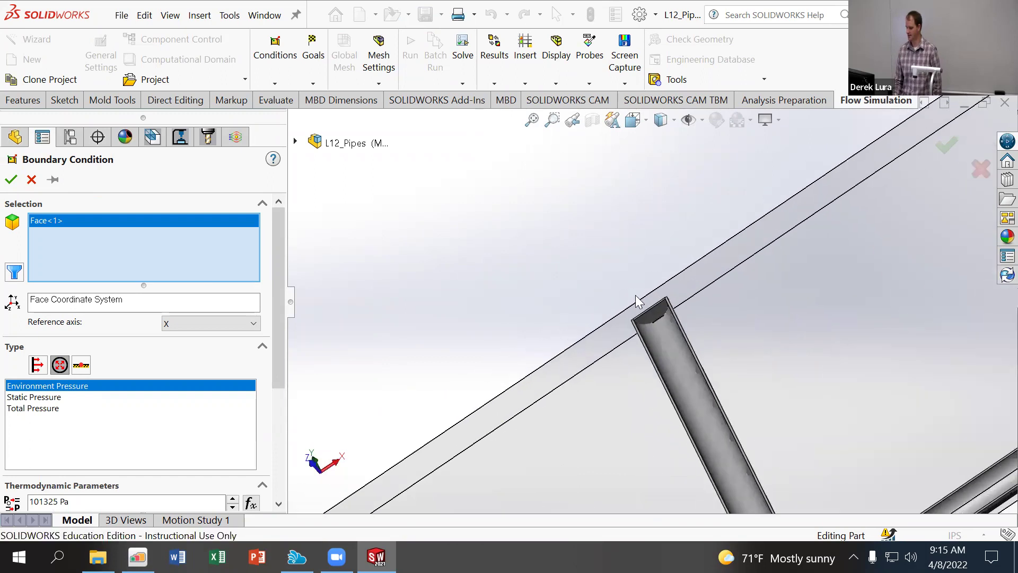
click(647, 314)
scroll(866, 194, up, 3)
scroll(675, 242, down, 3)
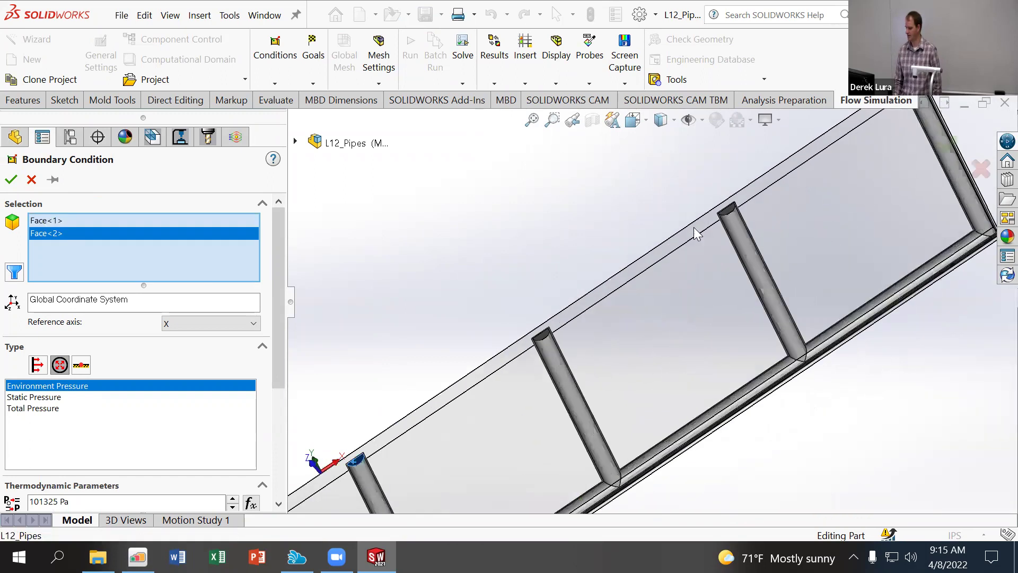
click(469, 392)
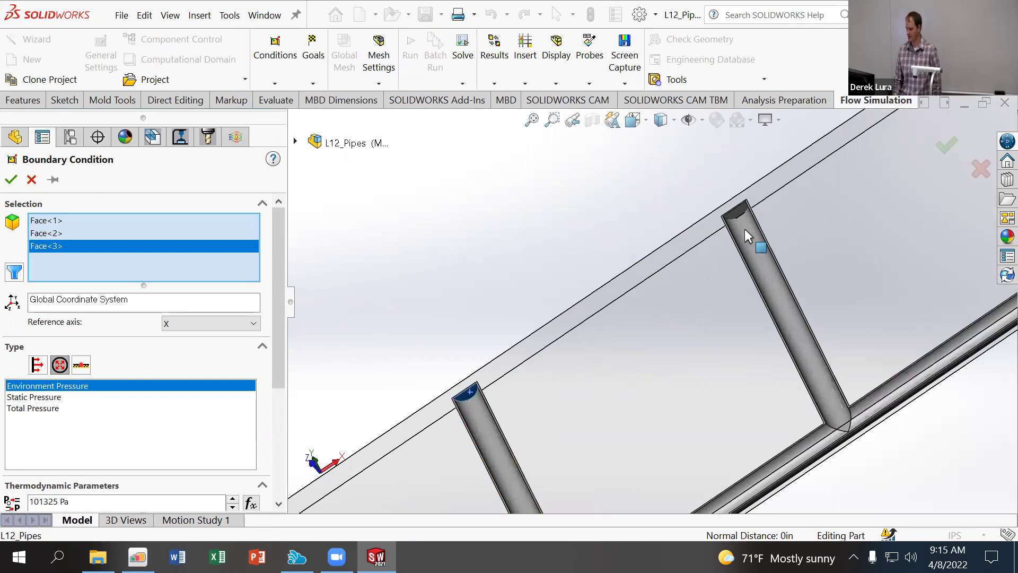
click(734, 209)
scroll(737, 207, up, 3)
scroll(756, 183, down, 4)
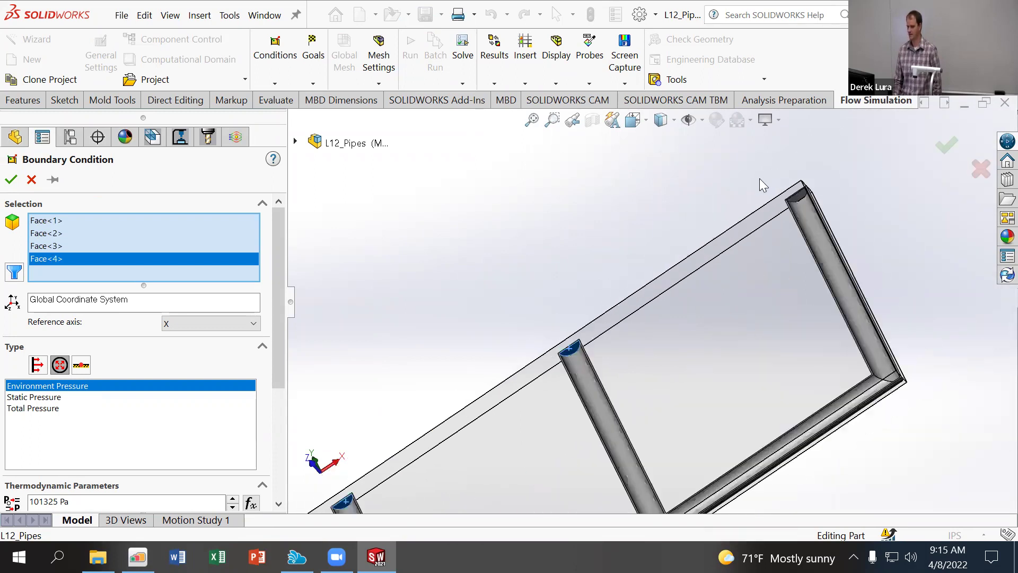
click(801, 217)
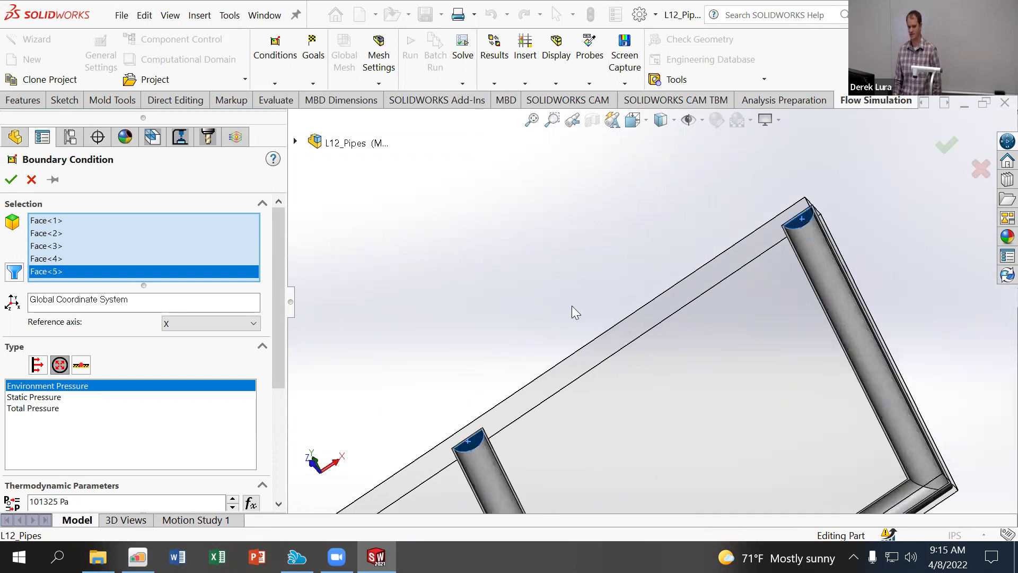
scroll(689, 248, up, 3)
scroll(500, 357, up, 3)
middle_drag(500, 357, 109, 286)
click(9, 180)
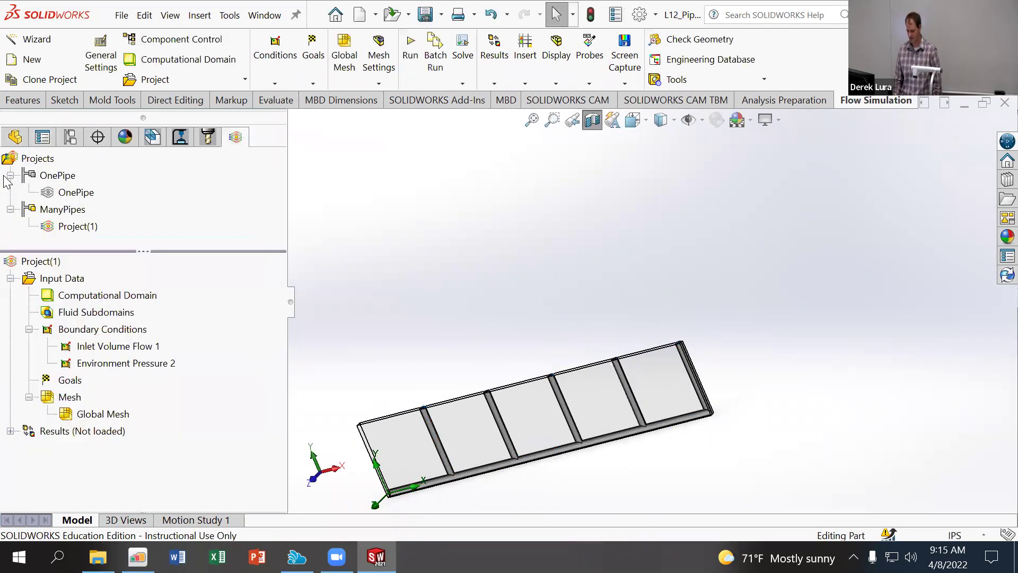
Review where Environment Pressure 2 and Inlet Volume Flow 1 are applied on the model
click(127, 365)
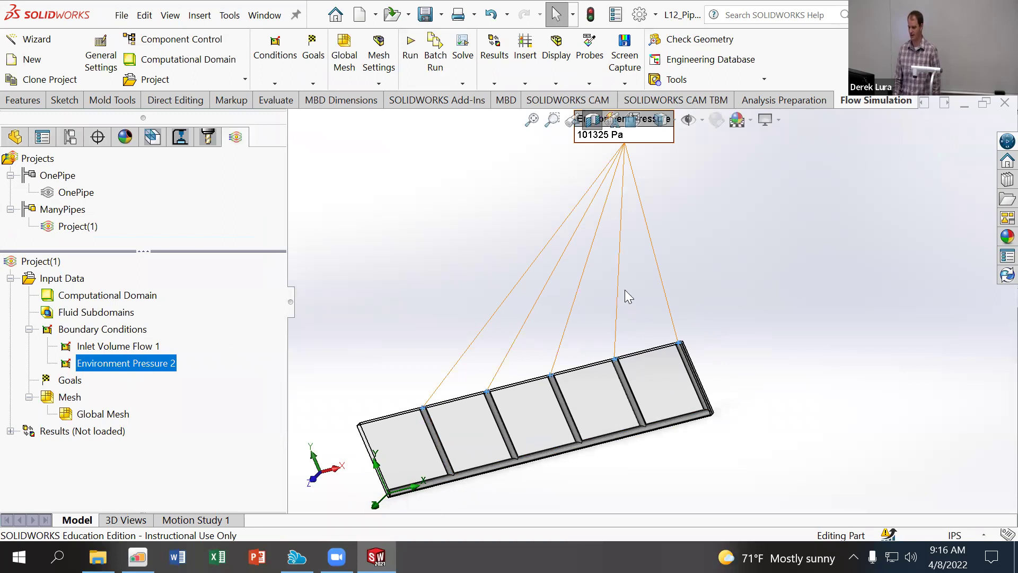
scroll(627, 287, up, 3)
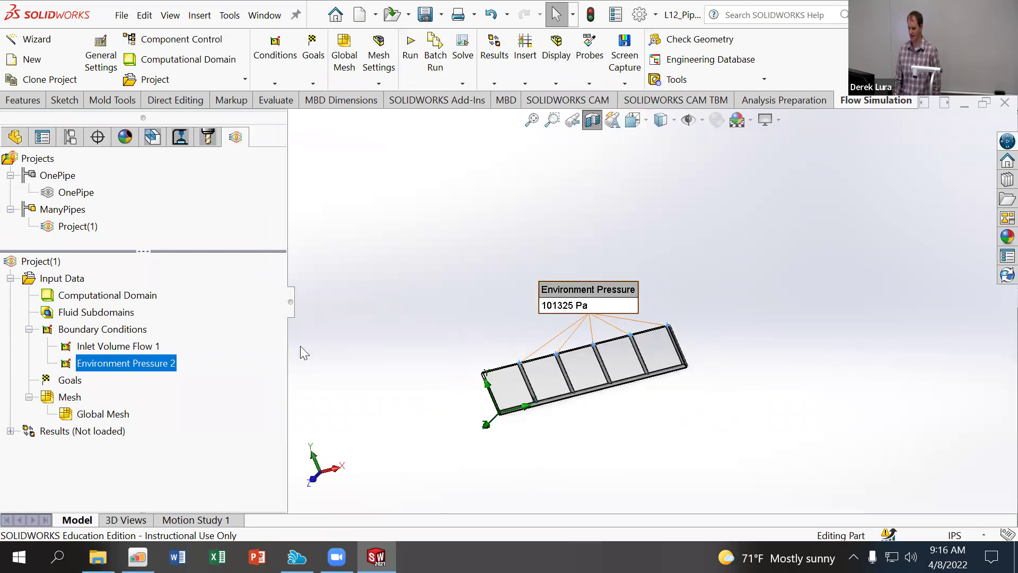
click(131, 347)
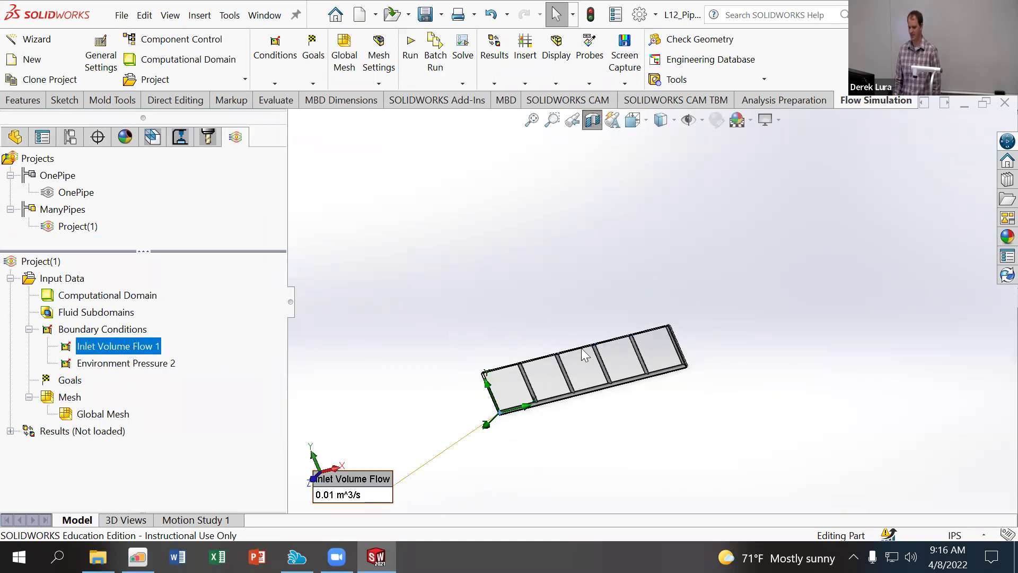
click(504, 317)
middle_drag(502, 316, 522, 377)
scroll(546, 373, down, 3)
scroll(587, 260, down, 5)
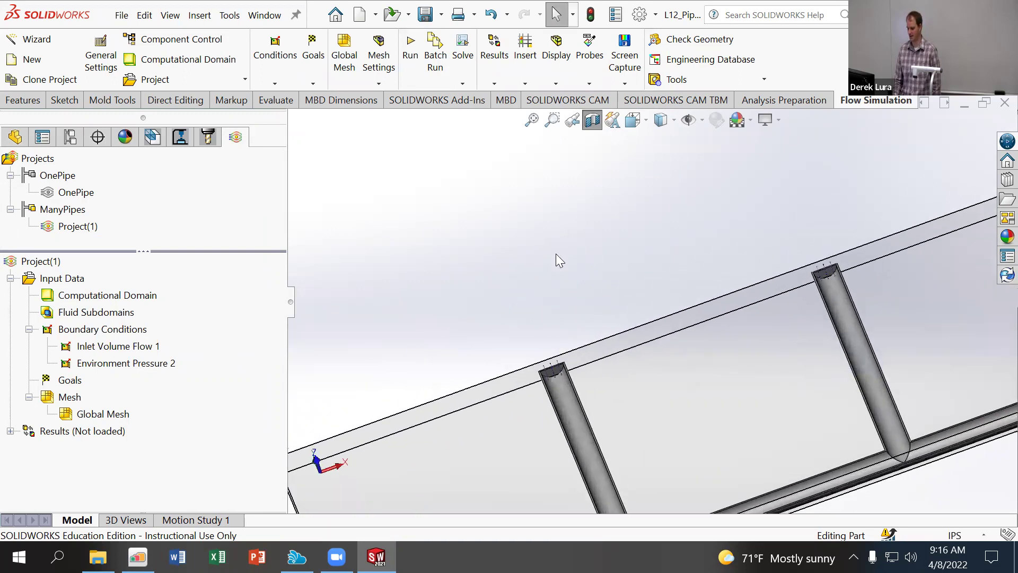
scroll(556, 357, down, 3)
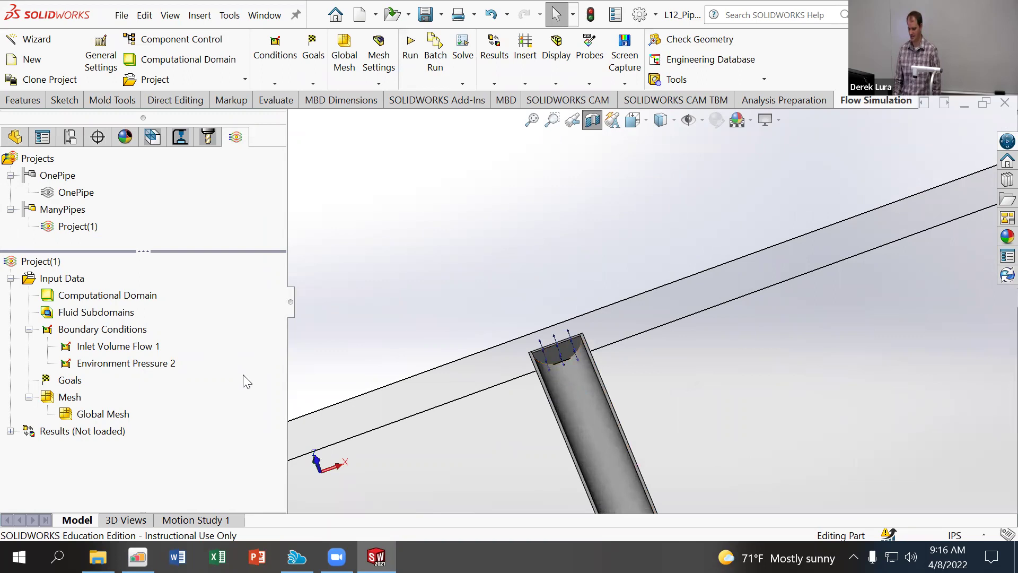
Start a surface goal on the first cross pipe's top end face
right_click(60, 380)
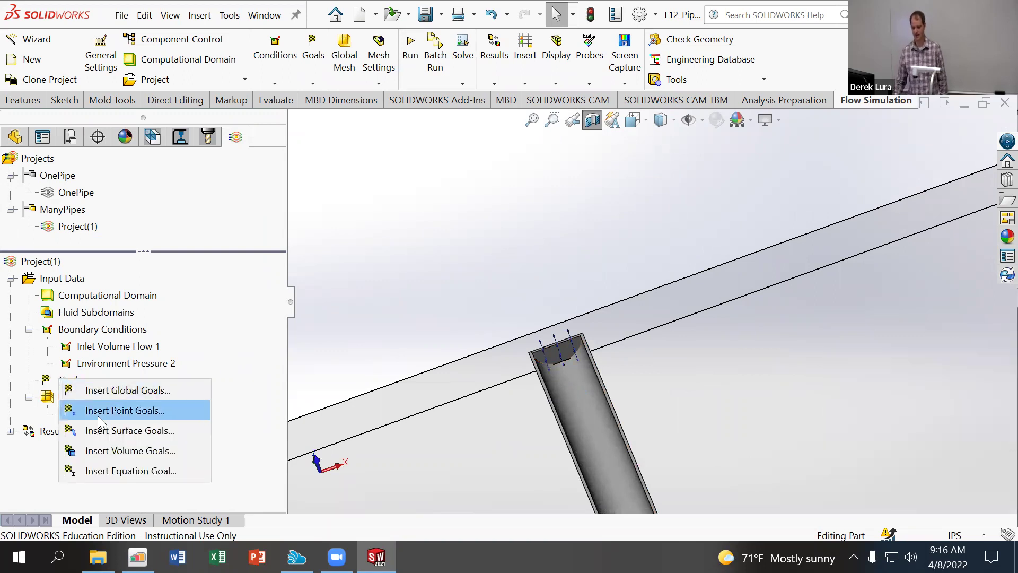
click(114, 429)
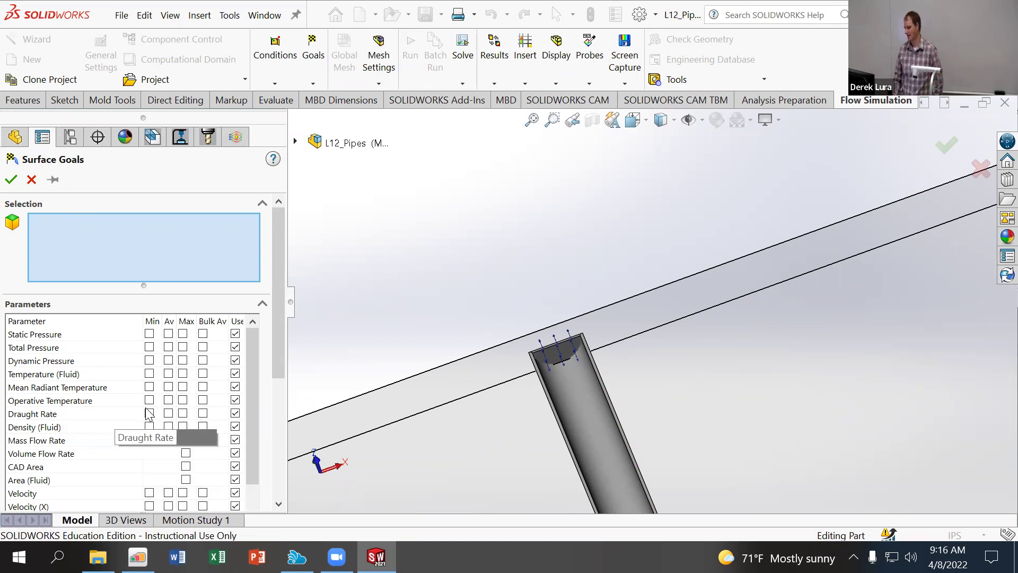
scroll(641, 362, up, 6)
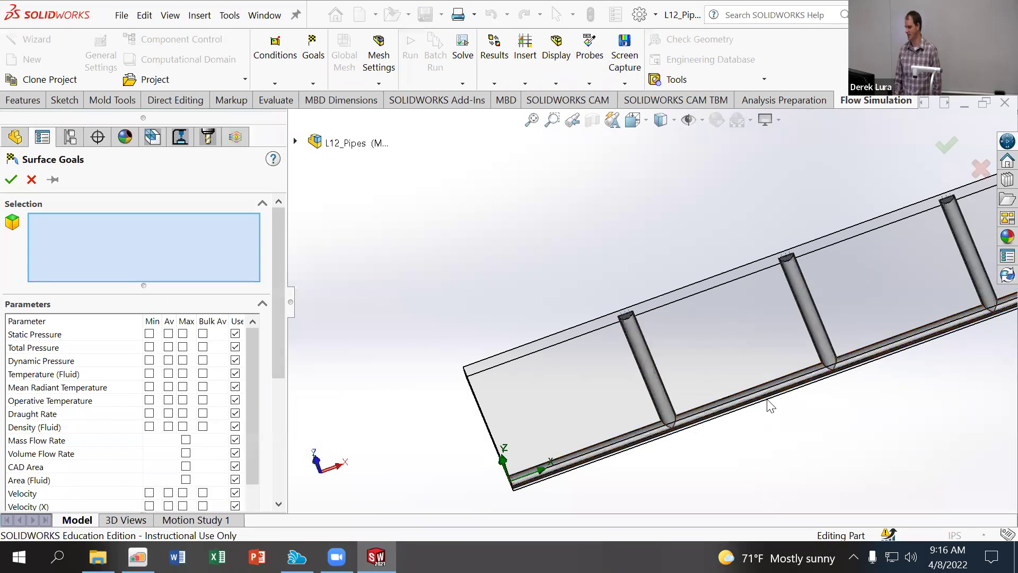
scroll(947, 283, up, 3)
scroll(945, 279, down, 3)
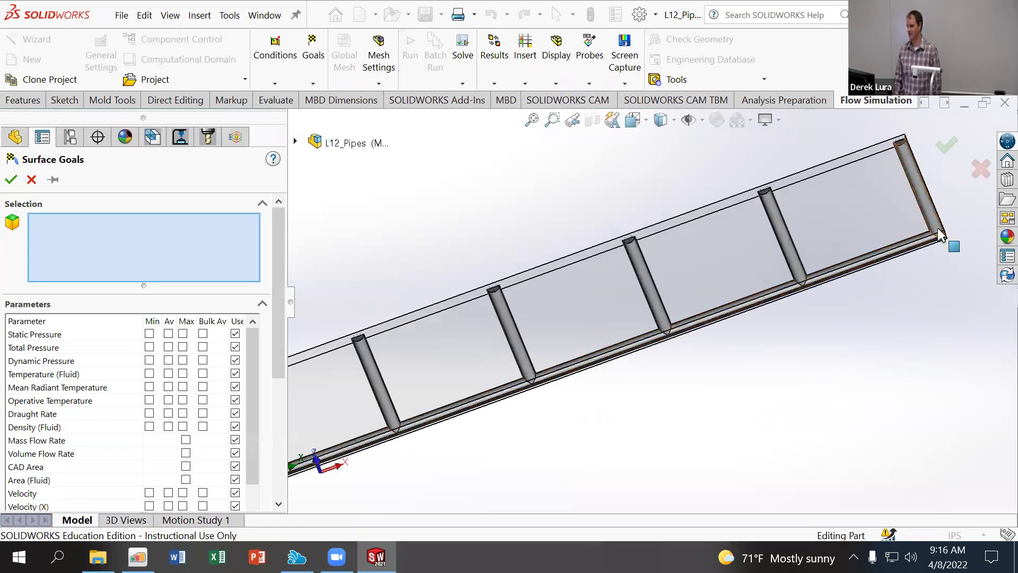
scroll(406, 367, down, 4)
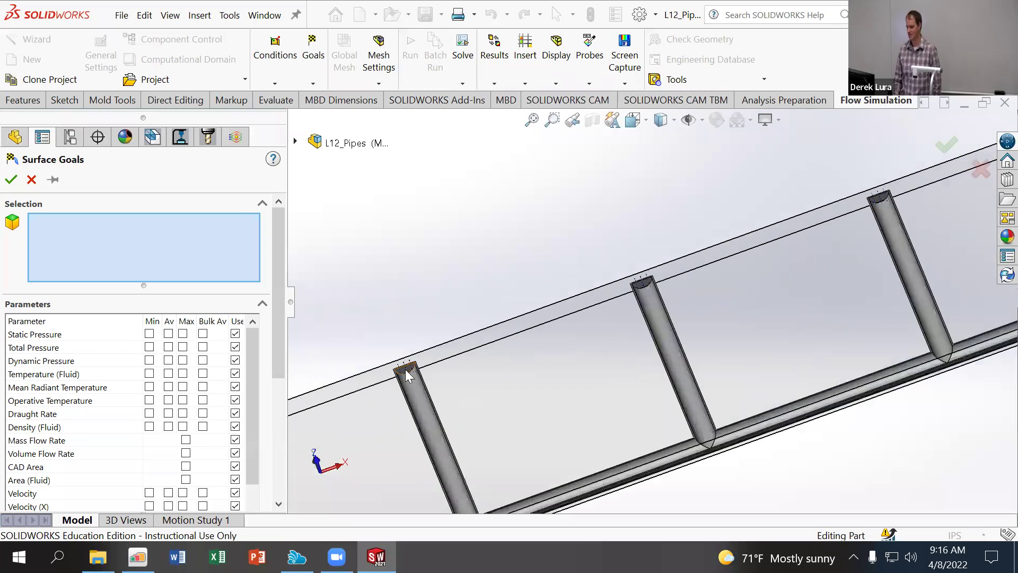
scroll(407, 362, down, 5)
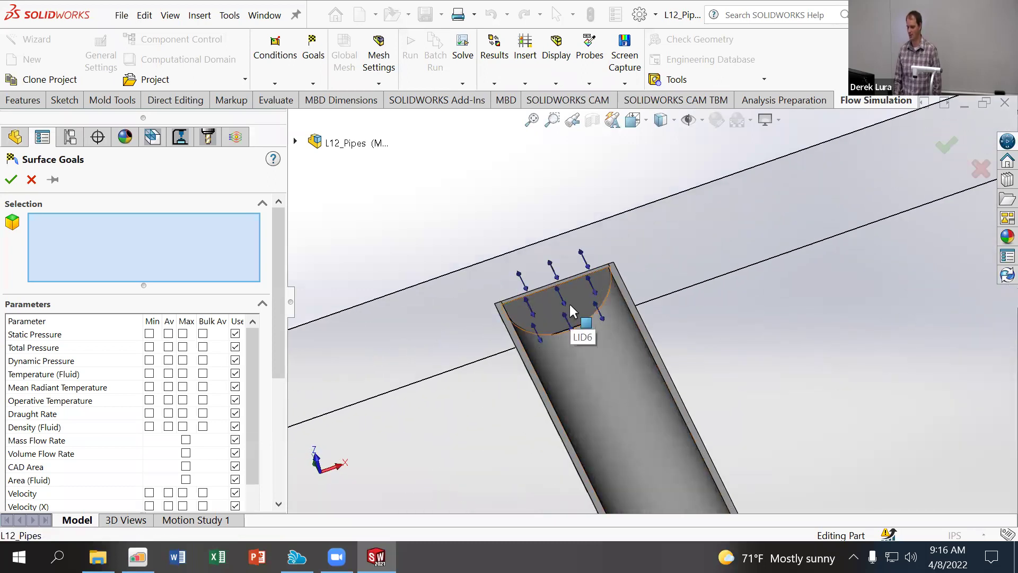
click(569, 304)
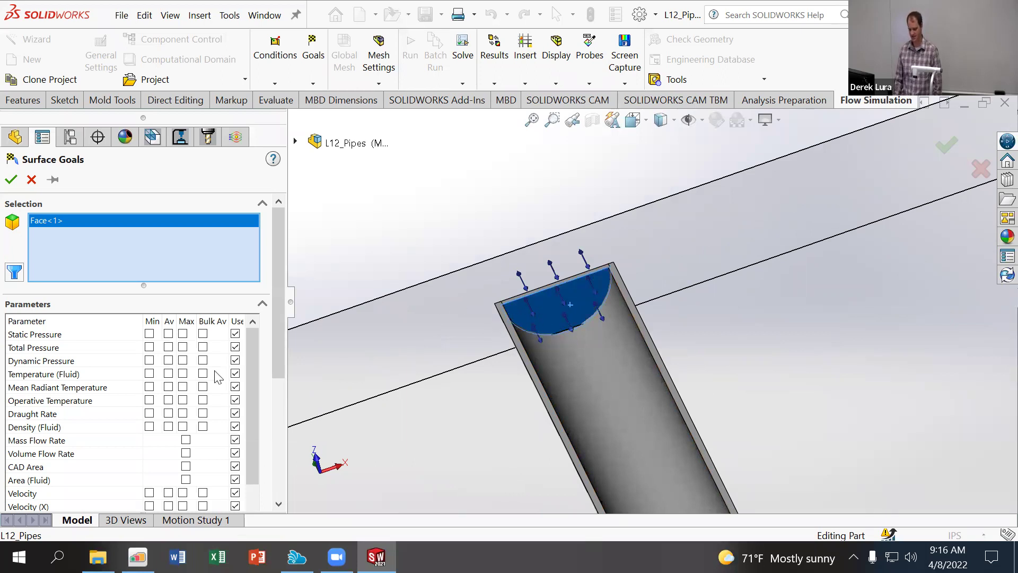
Set the goal to track only Volume Flow Rate, dropping CAD Area, and confirm it
click(186, 467)
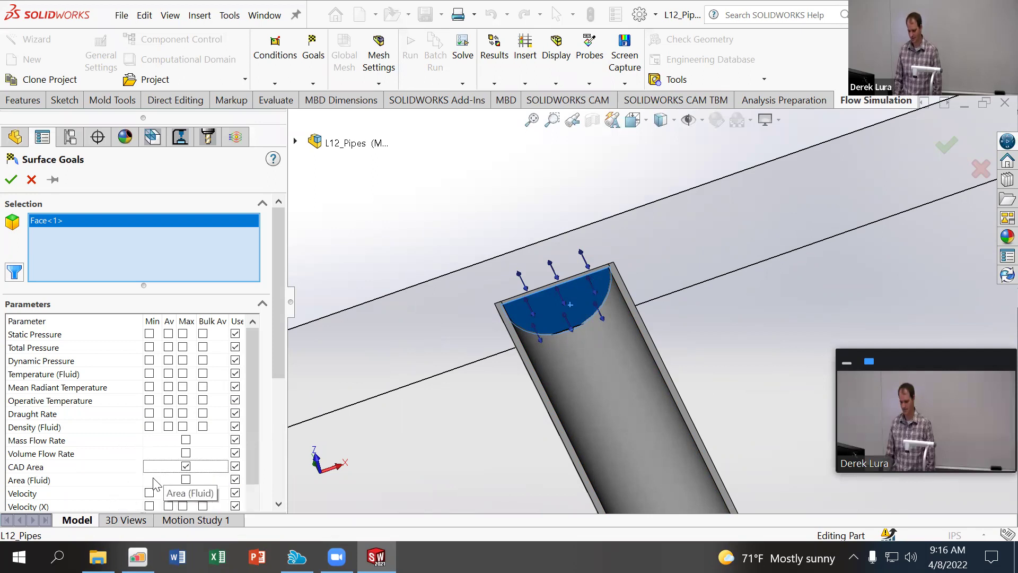
click(186, 453)
click(186, 466)
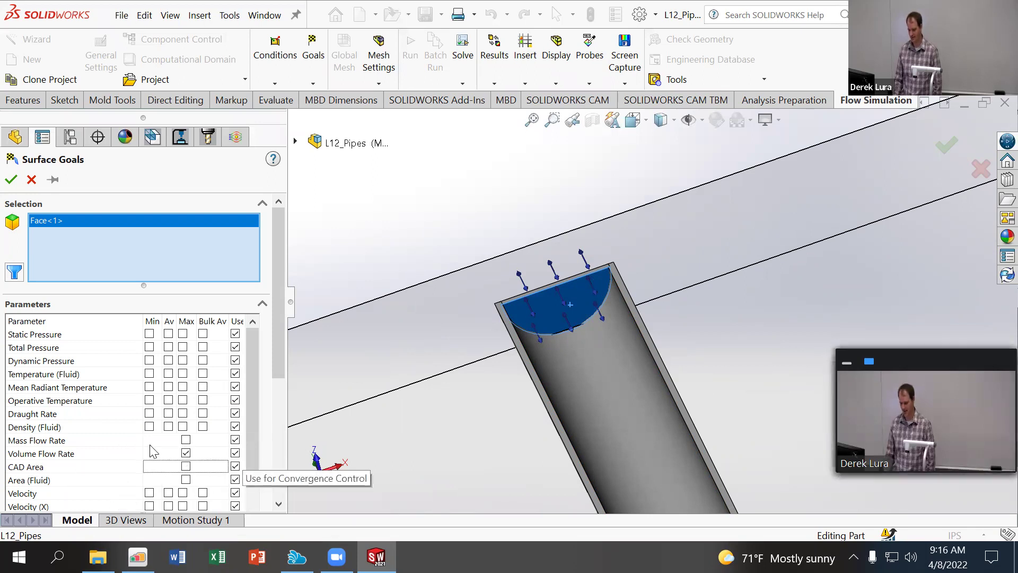
click(12, 179)
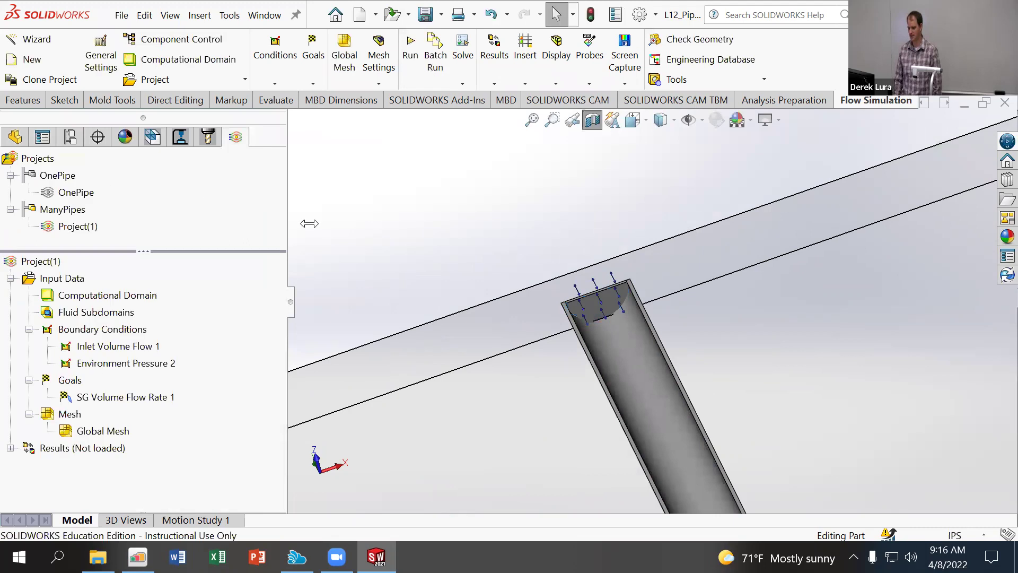
scroll(767, 224, up, 5)
scroll(772, 251, down, 5)
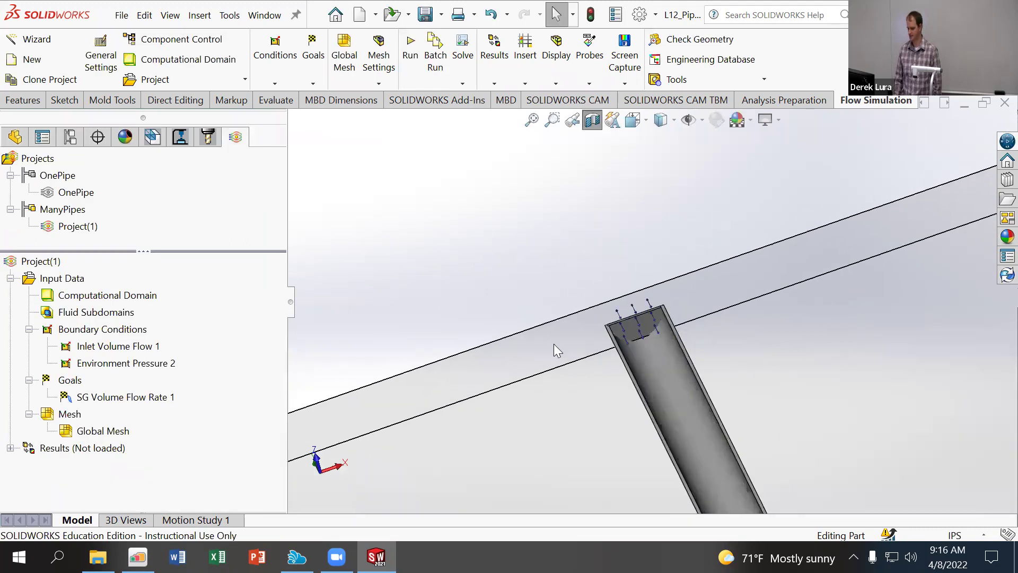
Start a second surface goal on a cross pipe's top opening, keeping only Face<1>
right_click(70, 383)
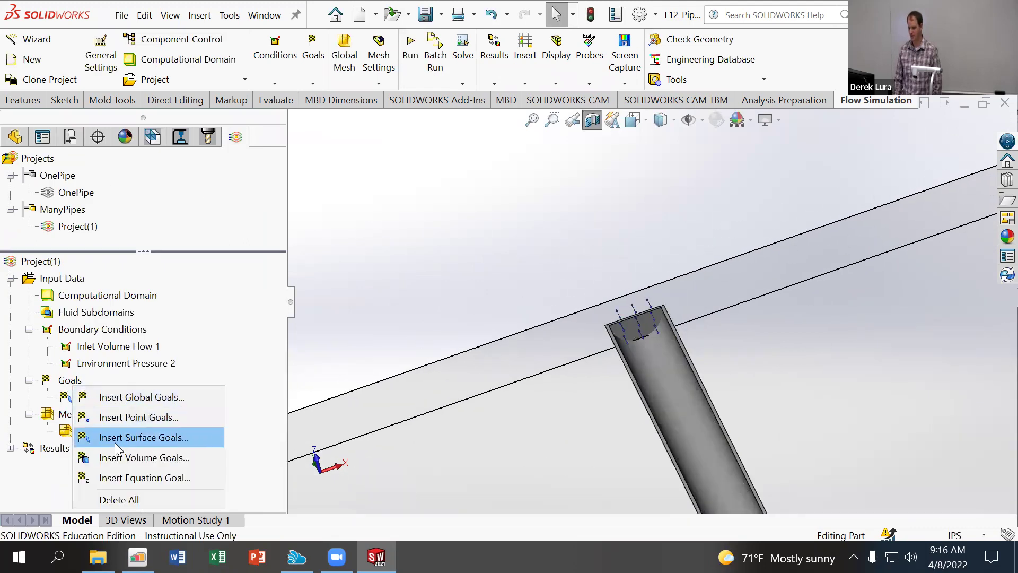
click(125, 438)
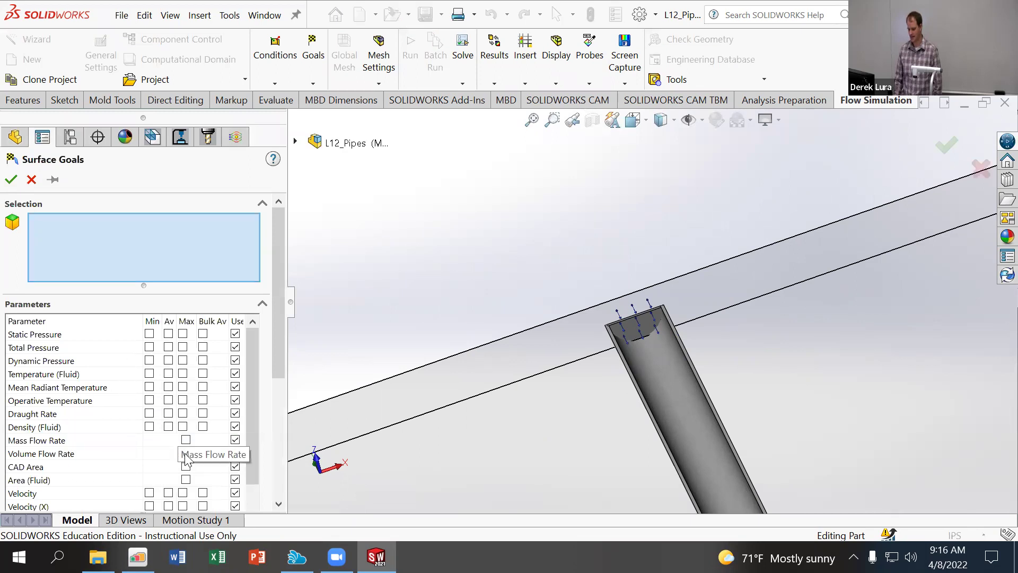
click(618, 328)
scroll(838, 268, down, 3)
scroll(900, 190, up, 3)
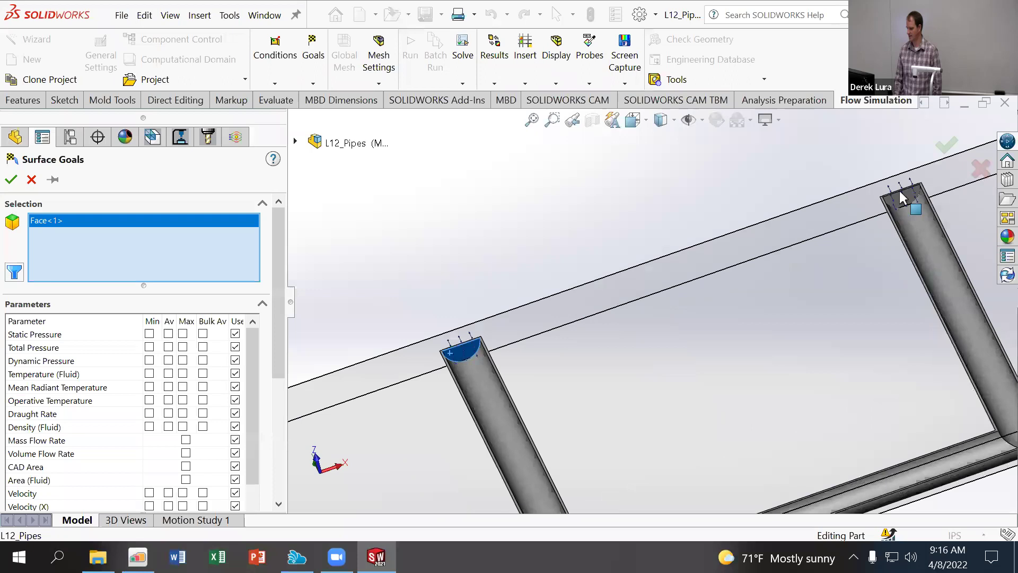
click(901, 197)
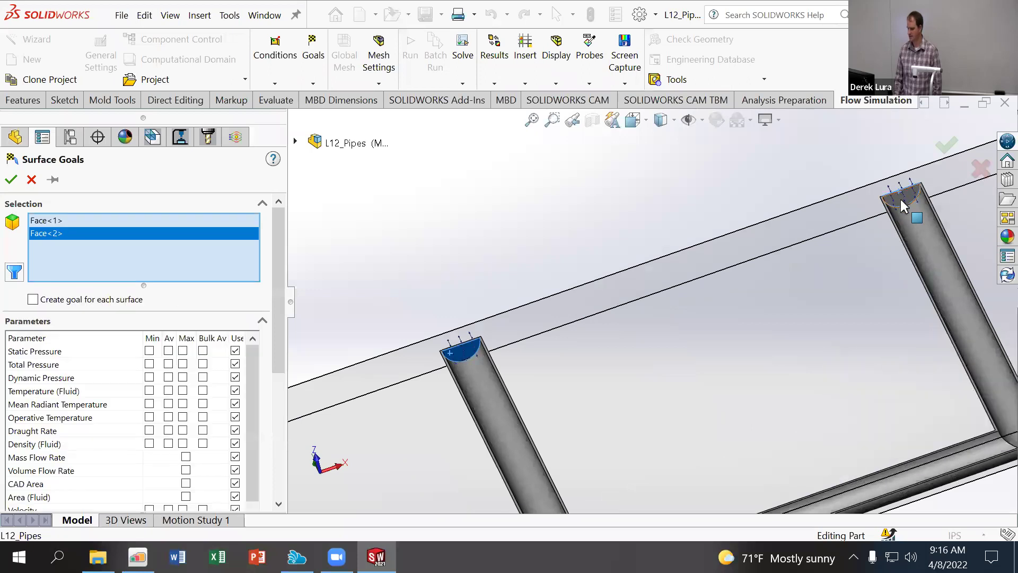
click(901, 199)
middle_drag(901, 202, 900, 344)
scroll(902, 164, down, 5)
click(773, 277)
scroll(746, 272, up, 5)
click(683, 303)
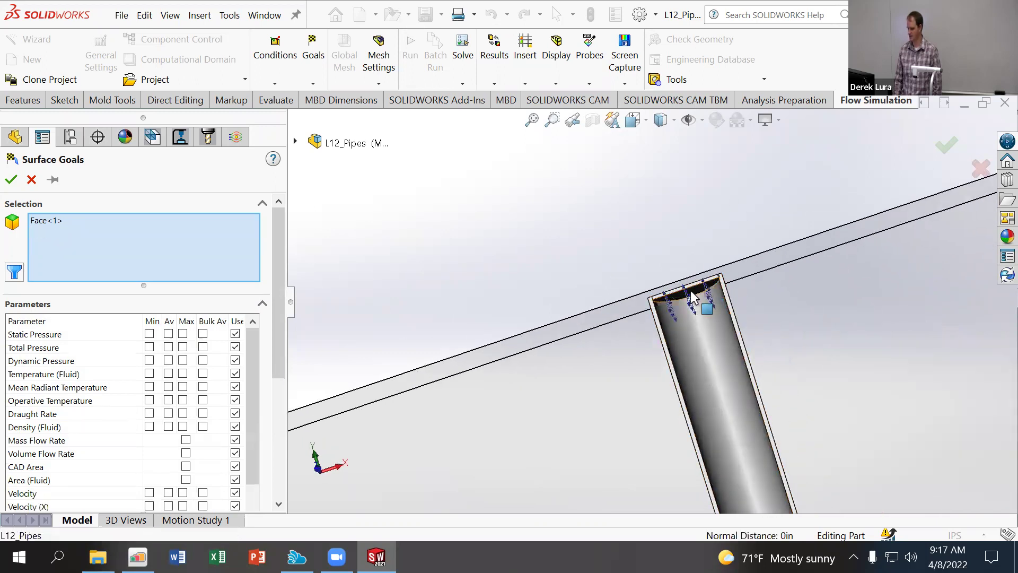
scroll(682, 302, up, 5)
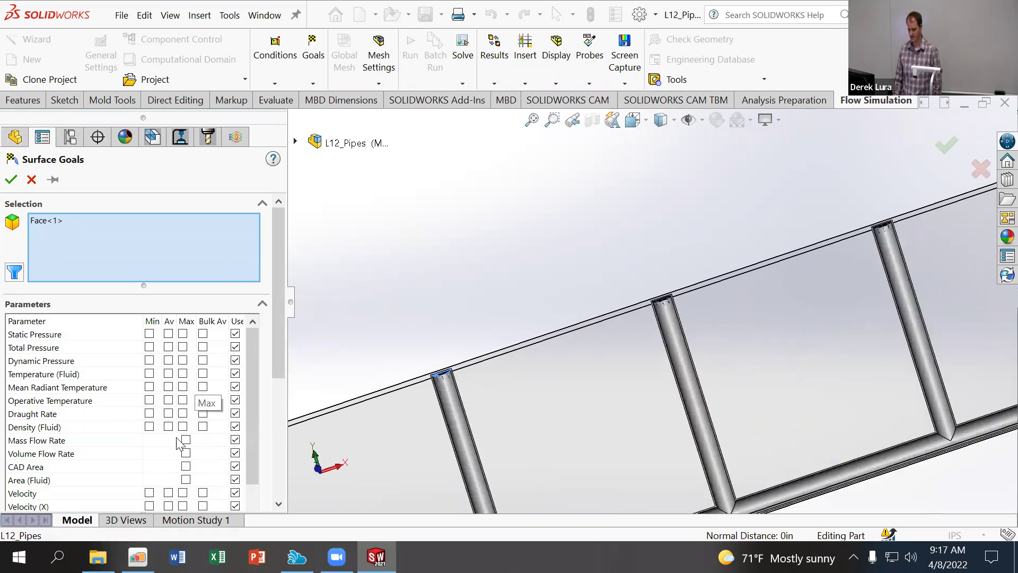
Set the goal to Volume Flow Rate, confirm it, and check SG Volume Flow Rate 2's face
click(186, 452)
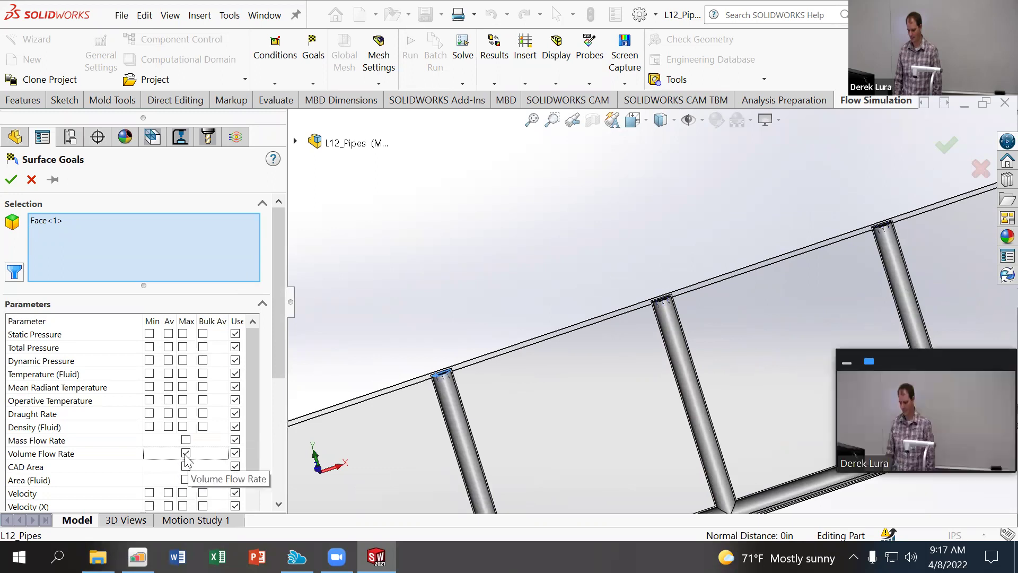
click(11, 180)
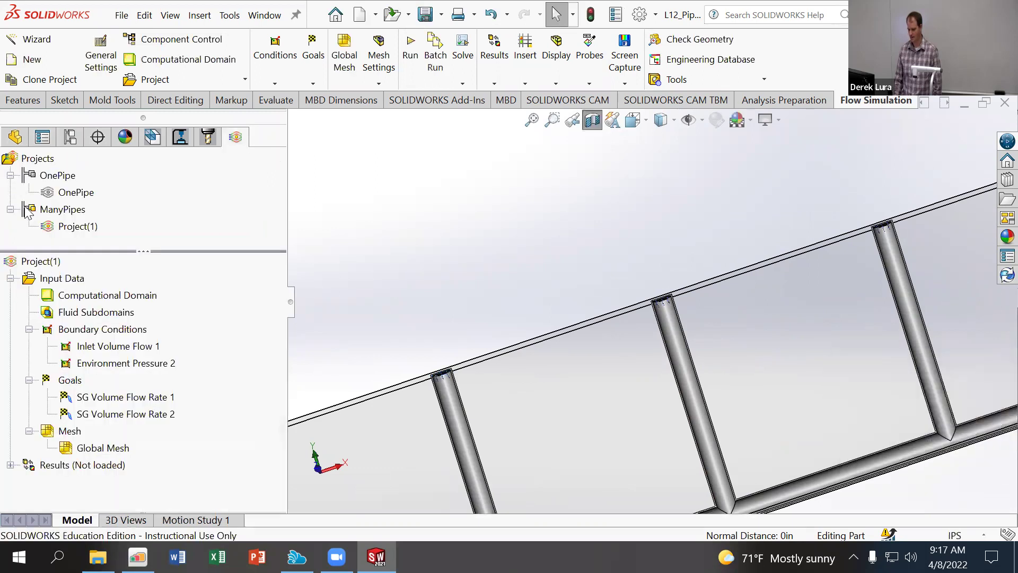
scroll(429, 364, up, 4)
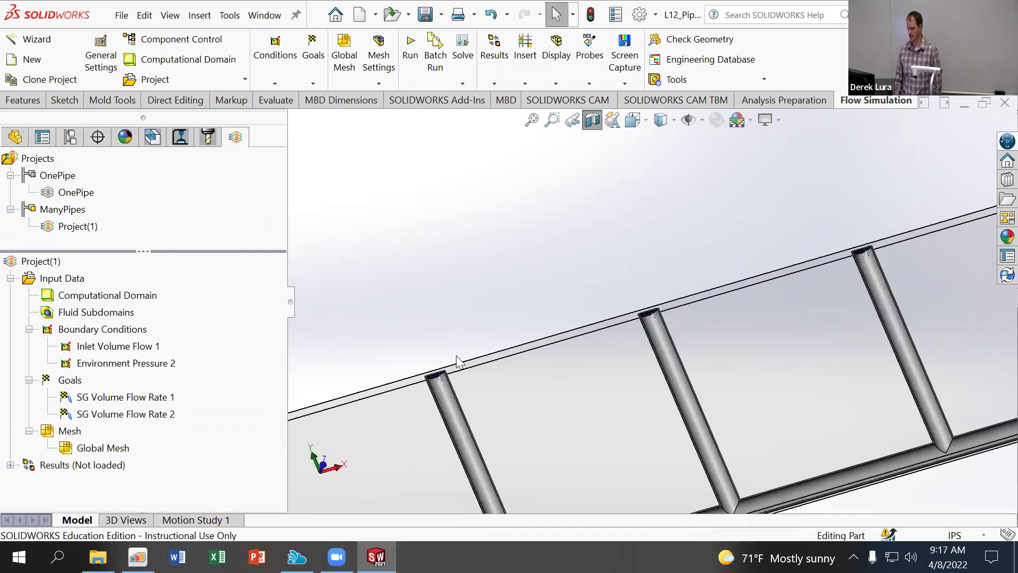
click(98, 414)
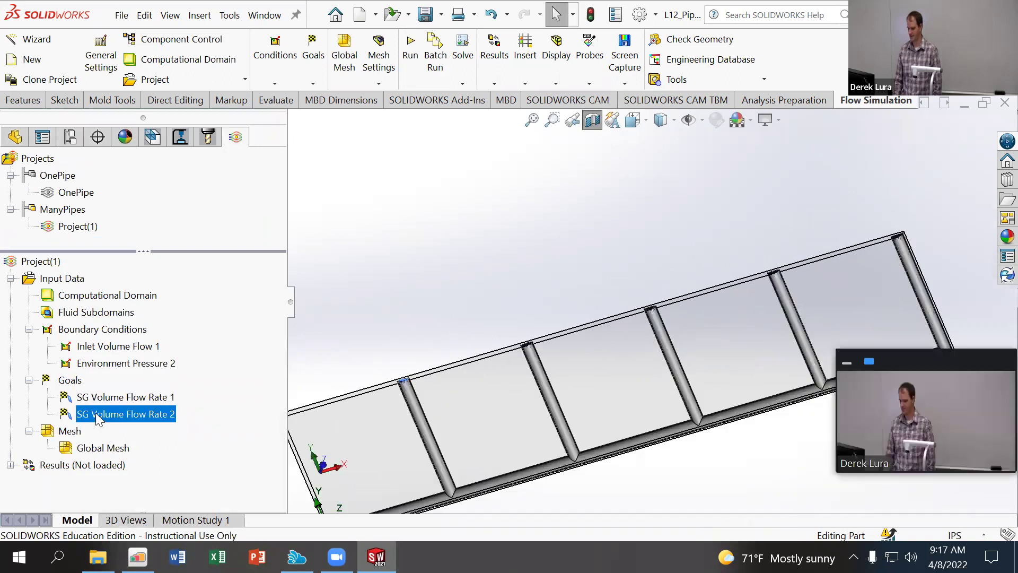
scroll(651, 301, up, 3)
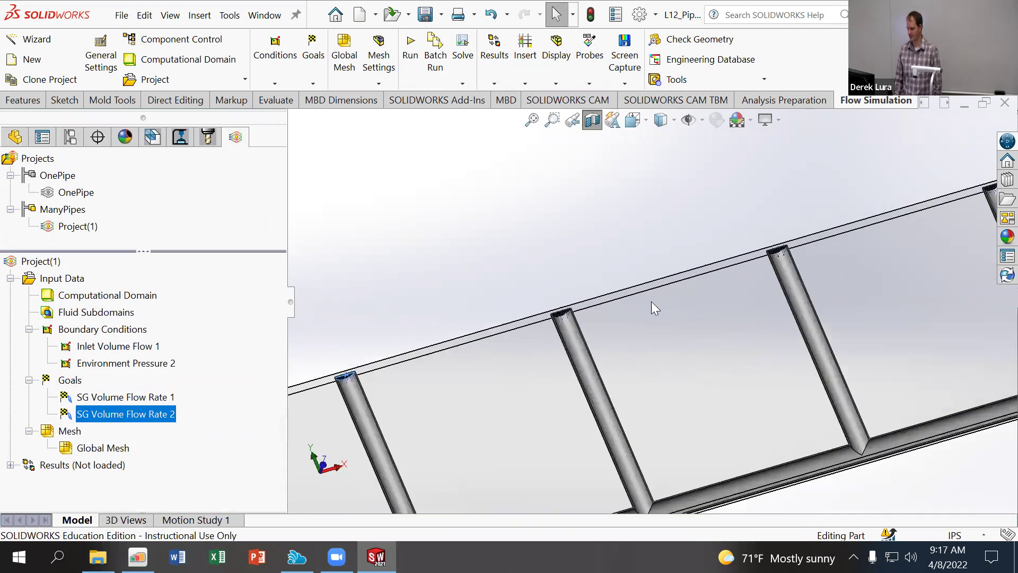
Create a third Volume Flow Rate surface goal on a pipe end face, removing Face<1>
right_click(80, 380)
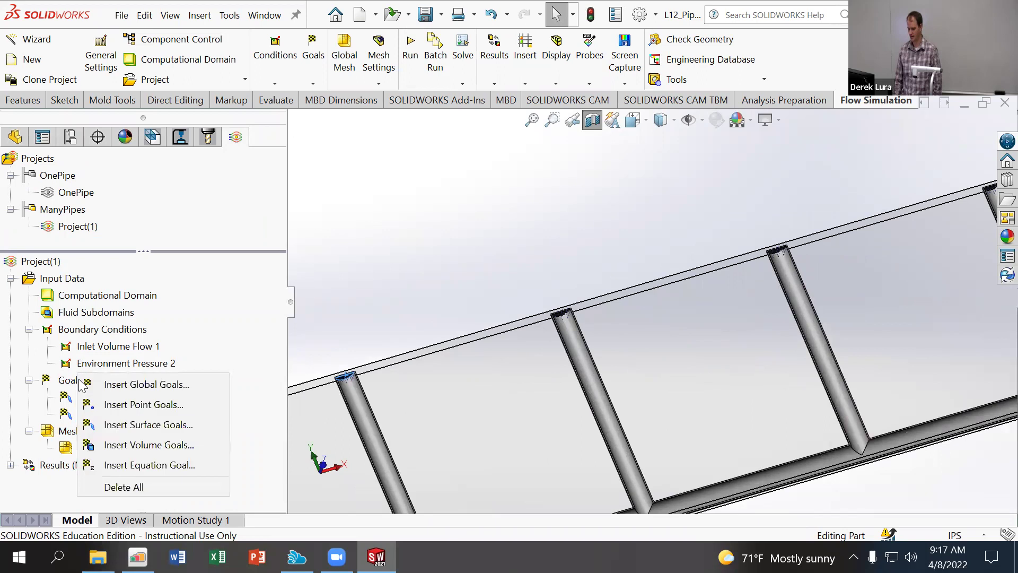
click(157, 425)
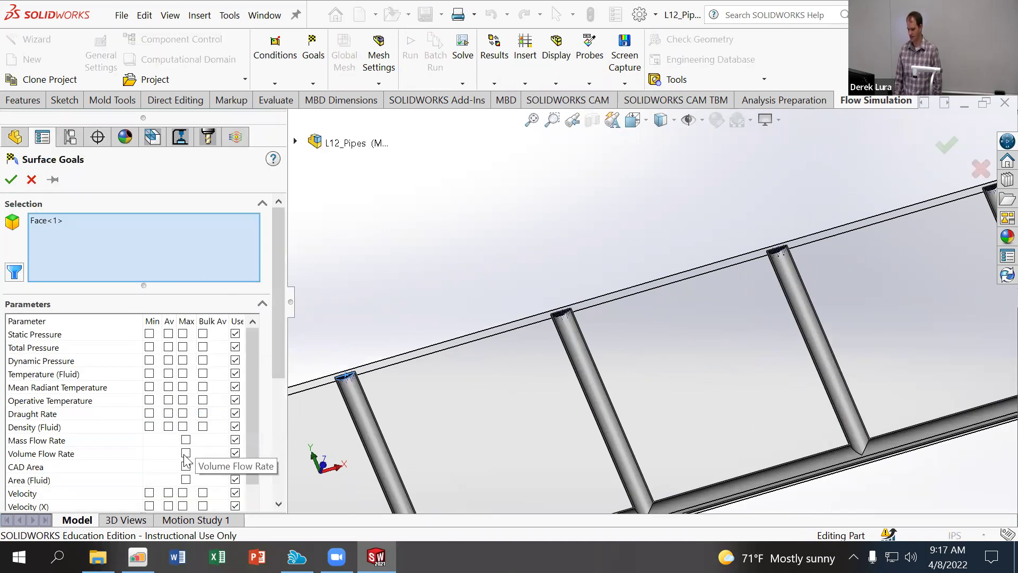
click(185, 454)
scroll(828, 227, down, 2)
middle_drag(786, 235, 687, 308)
click(688, 307)
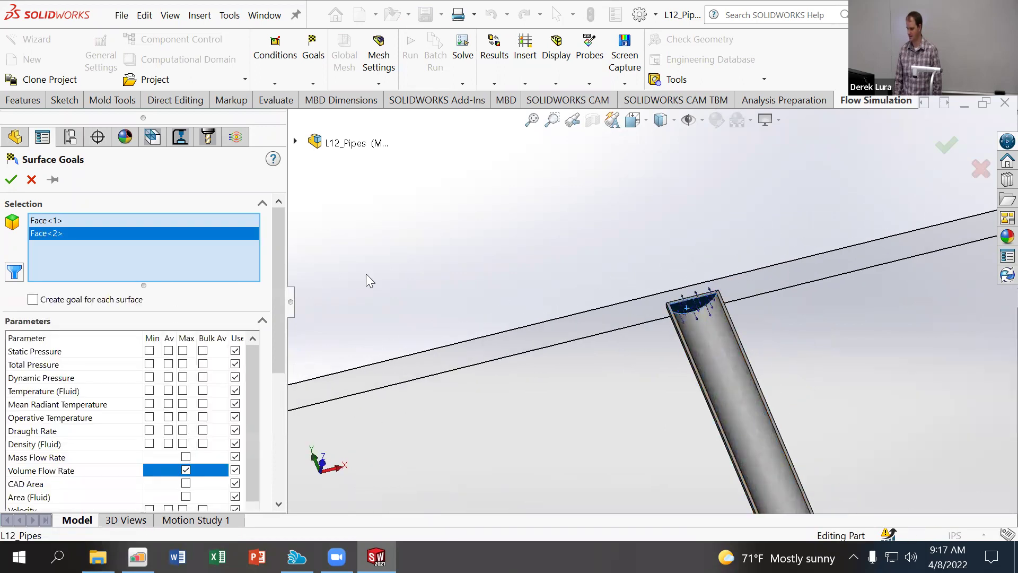
click(95, 220)
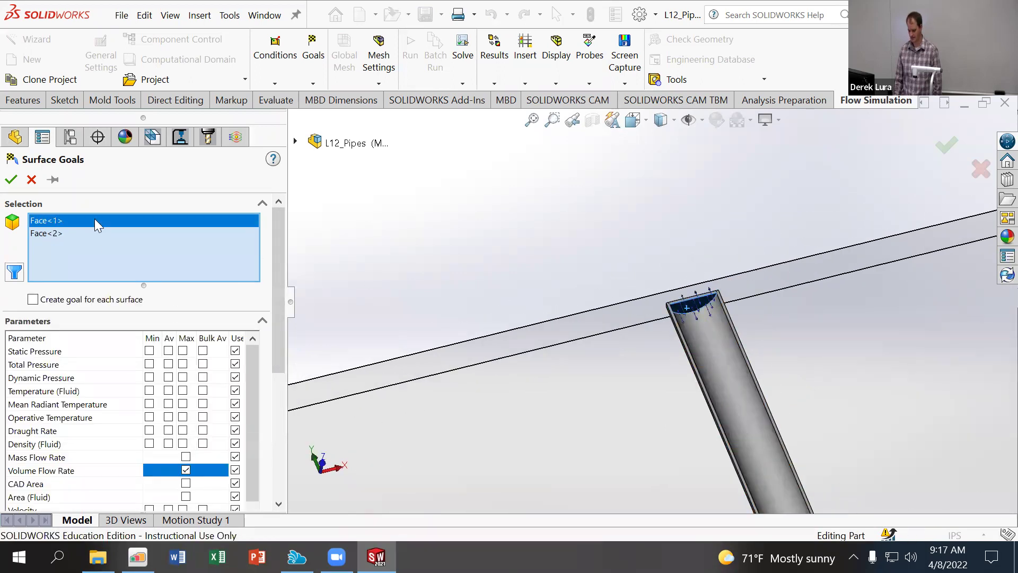
key(Delete)
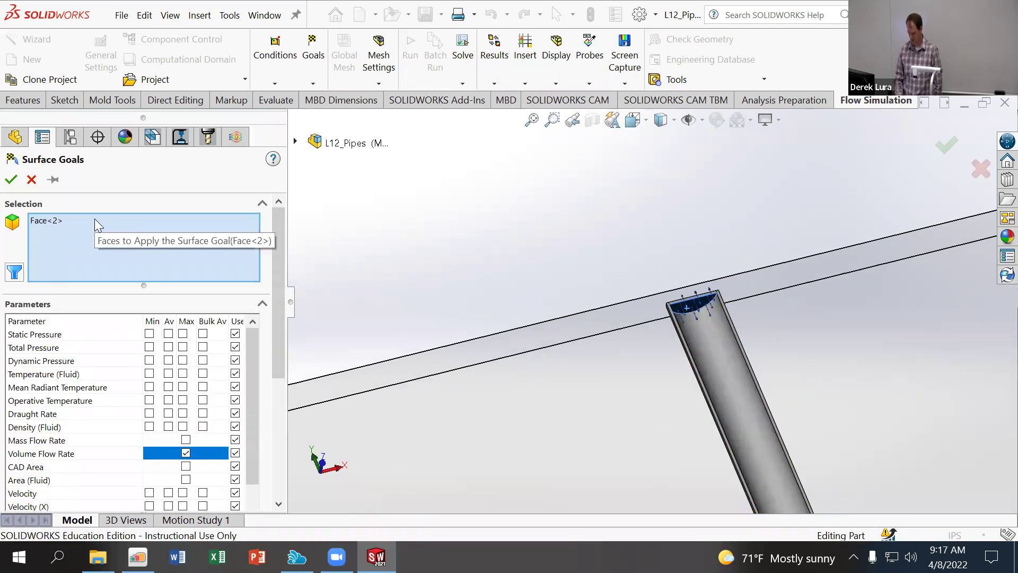
click(11, 180)
Compare the three goals' faces and redefine SG Volume Flow Rate 3 on a different pipe end
click(154, 399)
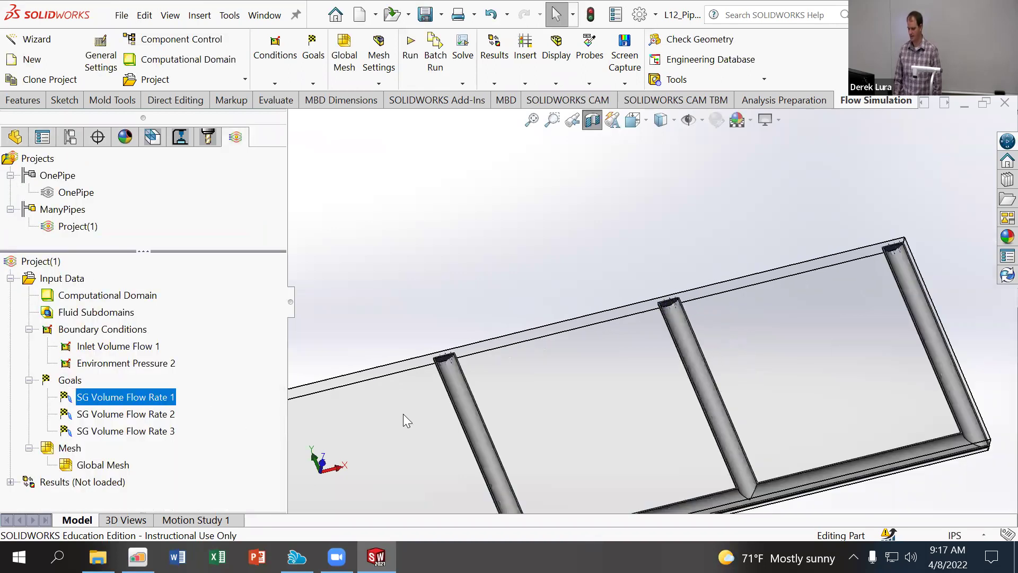
click(156, 416)
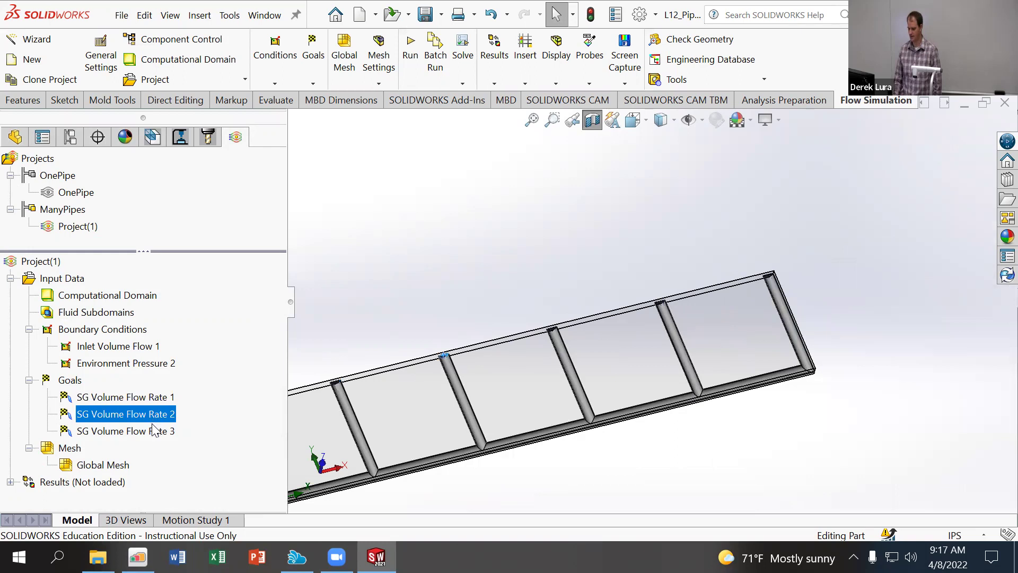
click(151, 433)
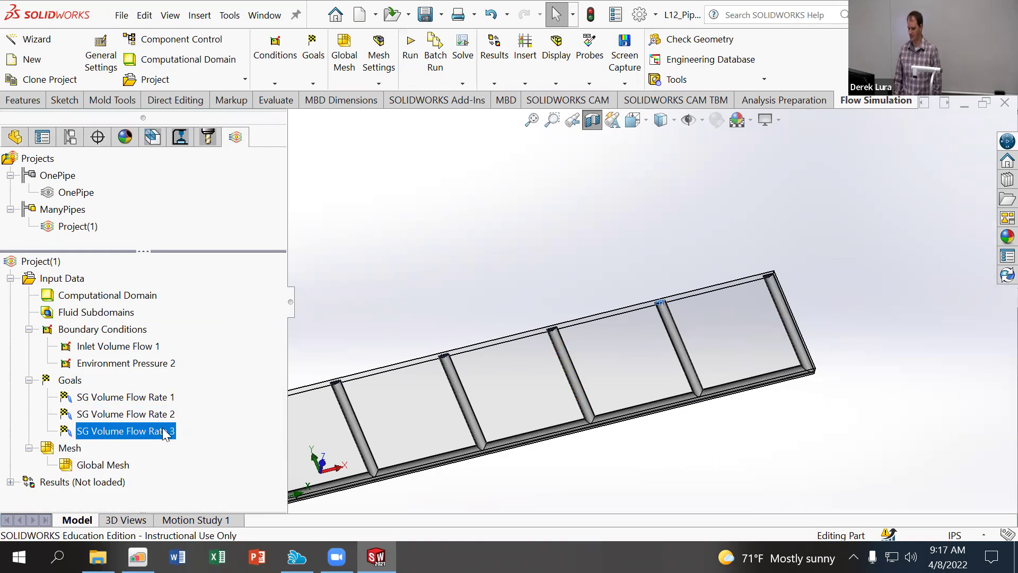
right_click(165, 432)
click(201, 438)
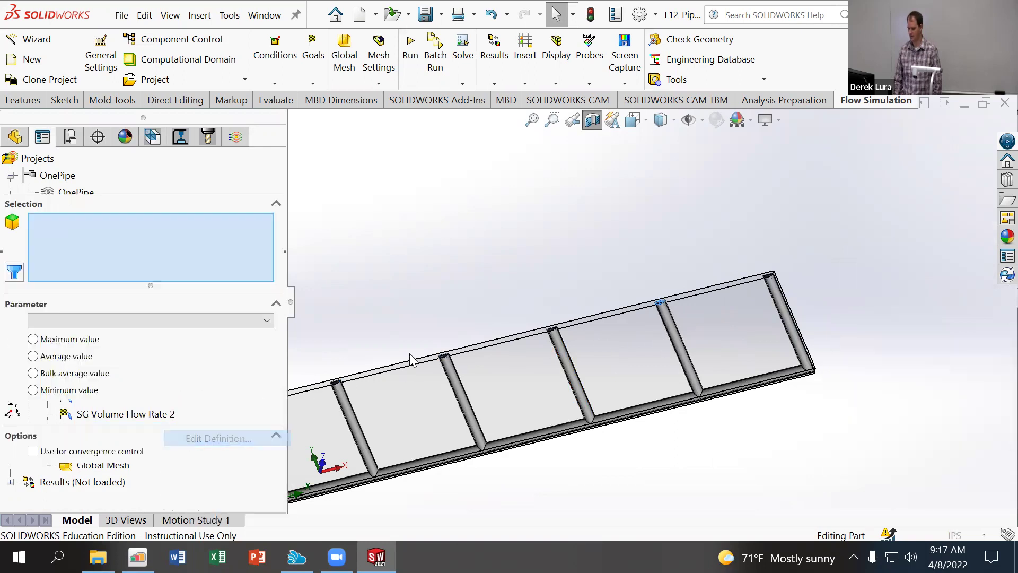
click(148, 226)
key(Delete)
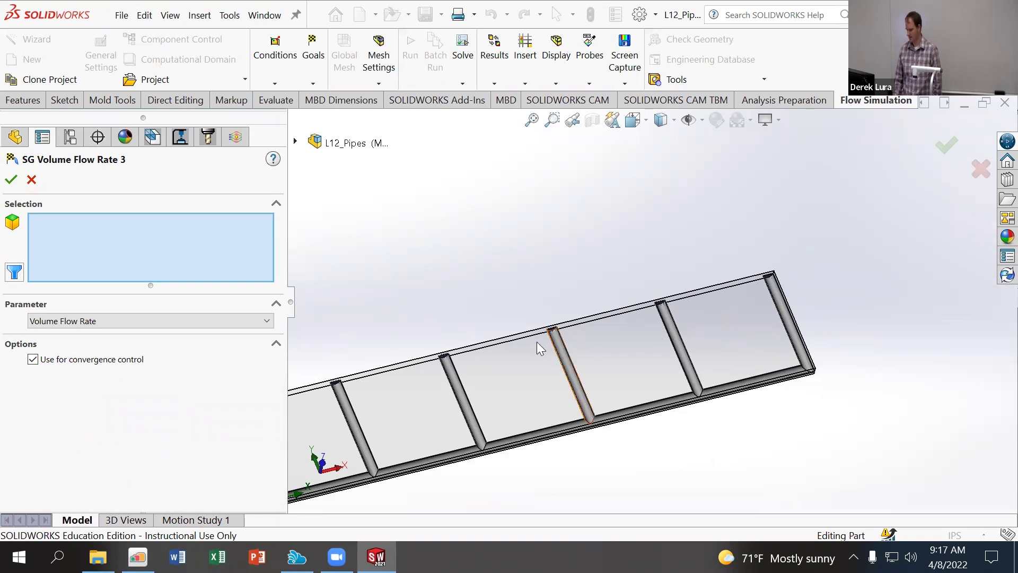
scroll(536, 342, down, 6)
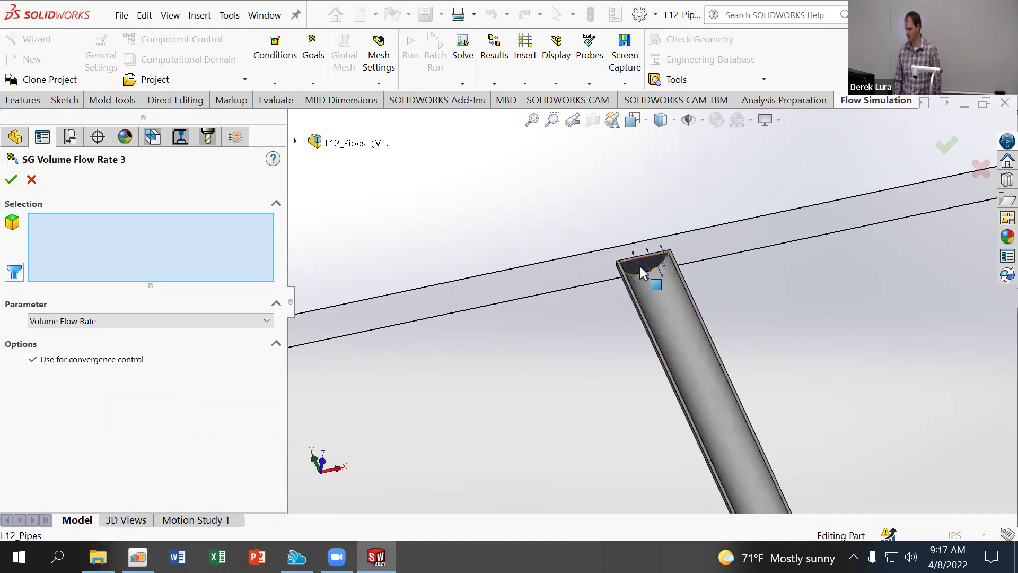
click(641, 271)
click(6, 182)
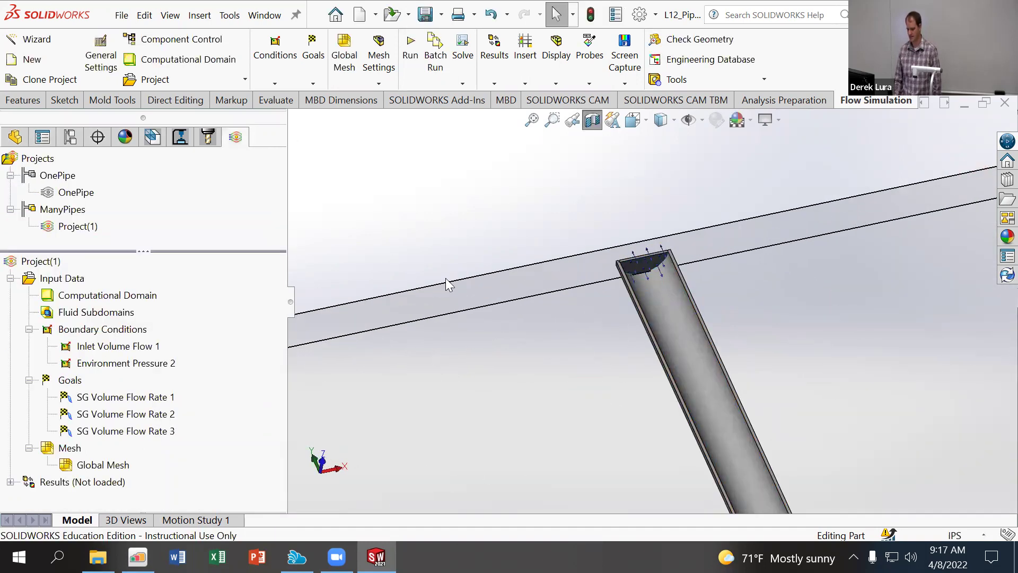
scroll(538, 292, up, 10)
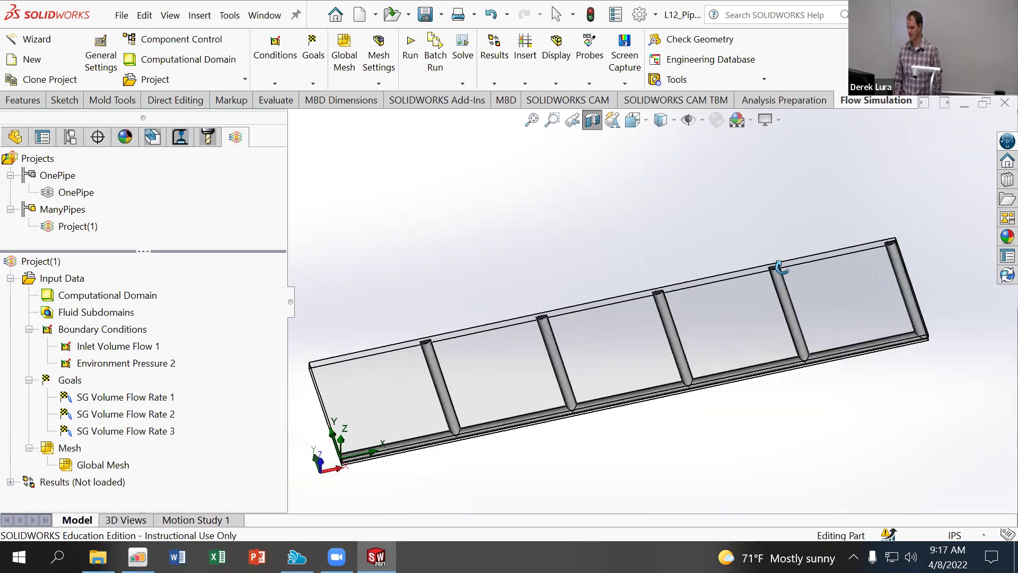
scroll(829, 238, down, 3)
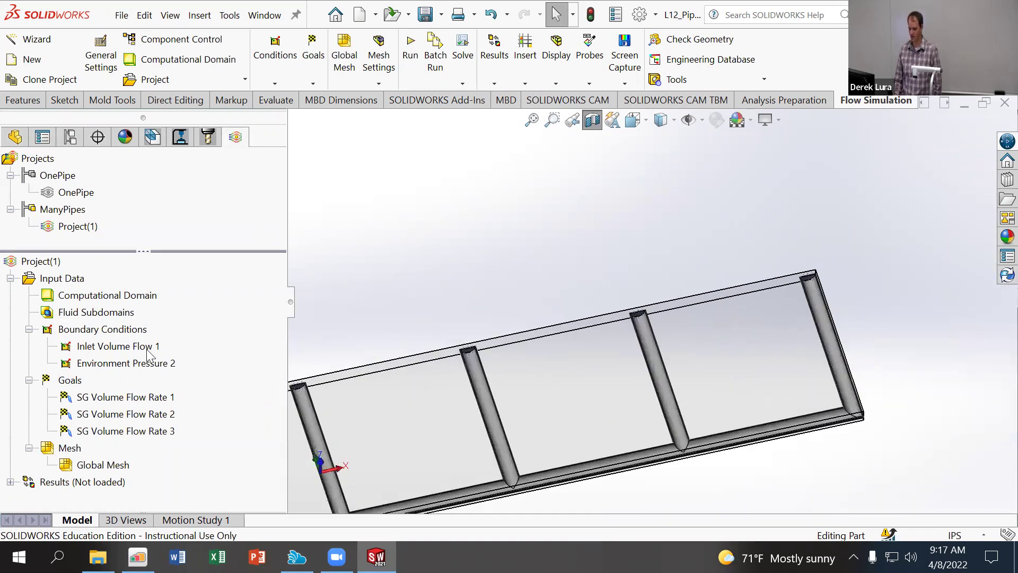
Add SG Volume Flow Rate 4, tracking volume flow rate through two more pipe end faces
right_click(64, 383)
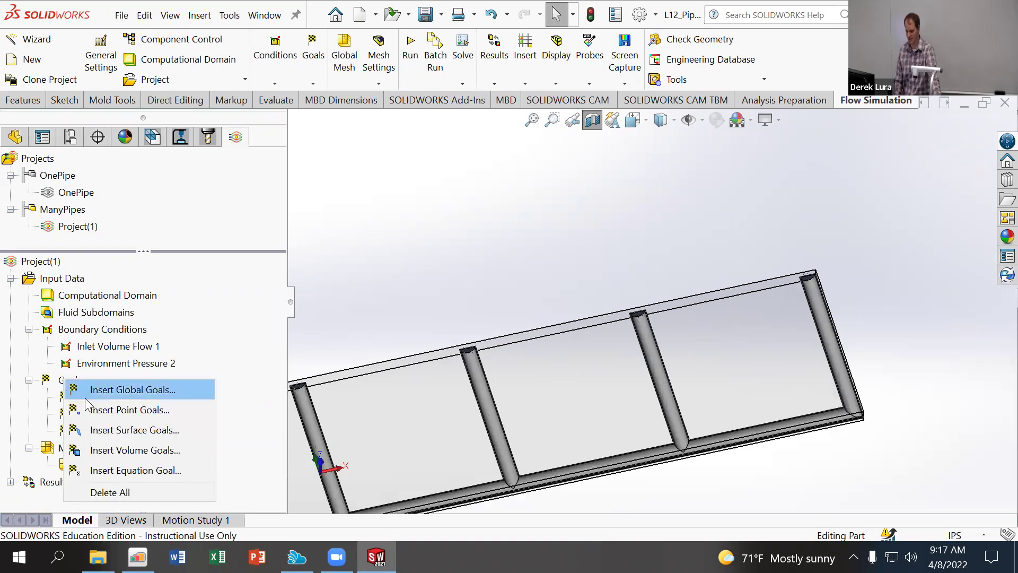
click(108, 430)
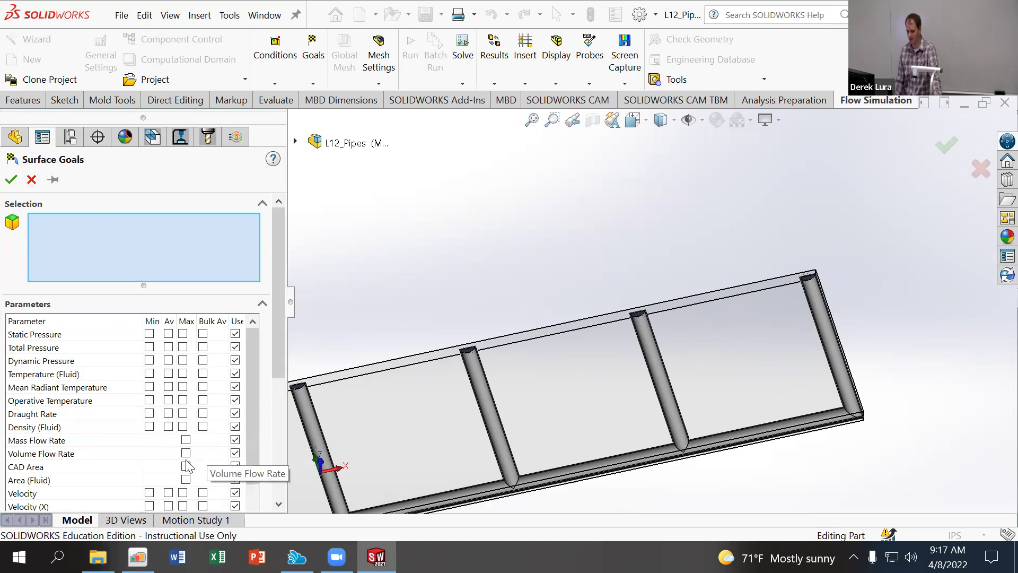
click(185, 453)
middle_drag(615, 263, 628, 245)
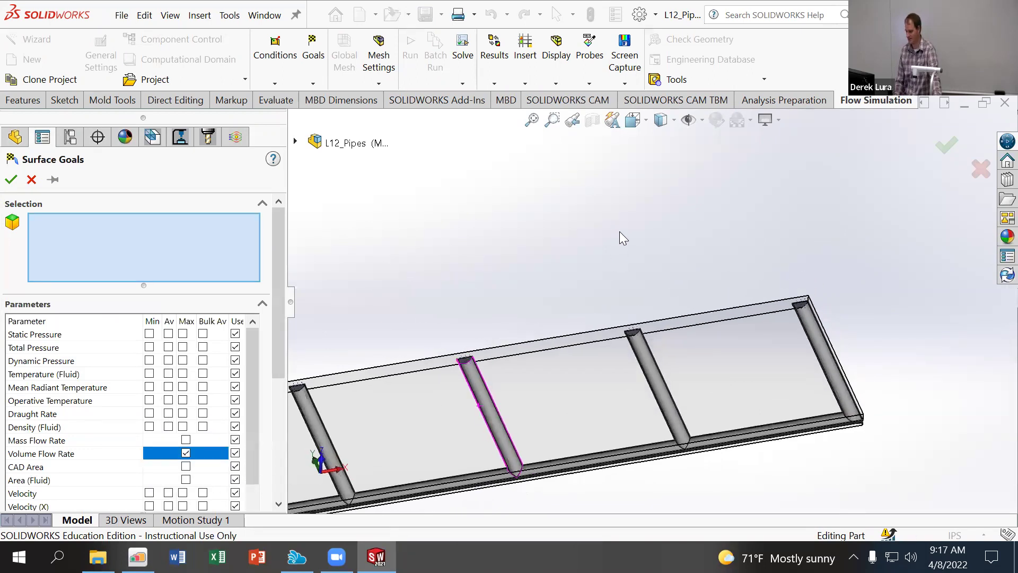
scroll(548, 392, down, 3)
click(582, 386)
middle_drag(582, 385, 746, 320)
click(654, 319)
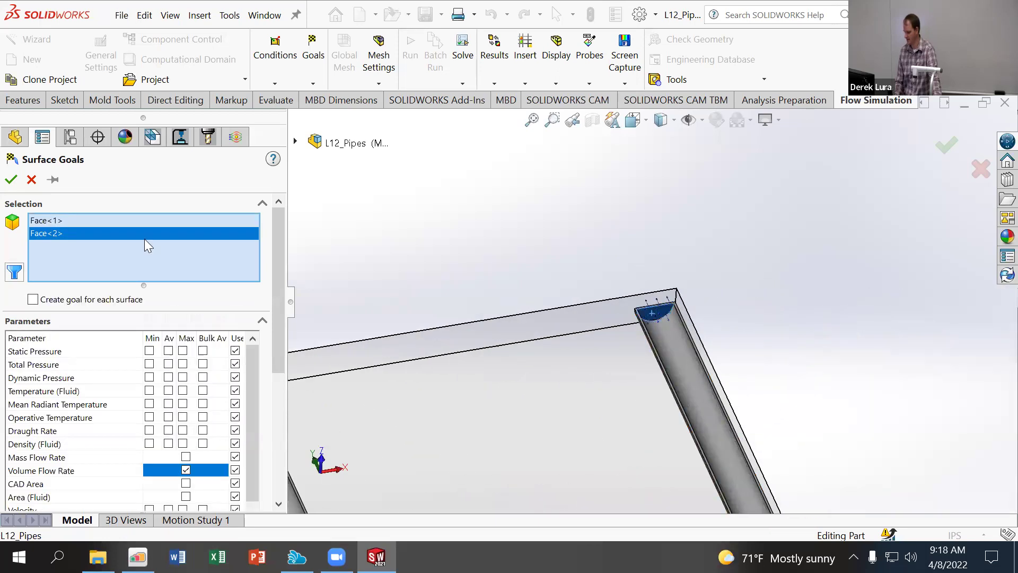
click(11, 181)
middle_drag(705, 346, 556, 241)
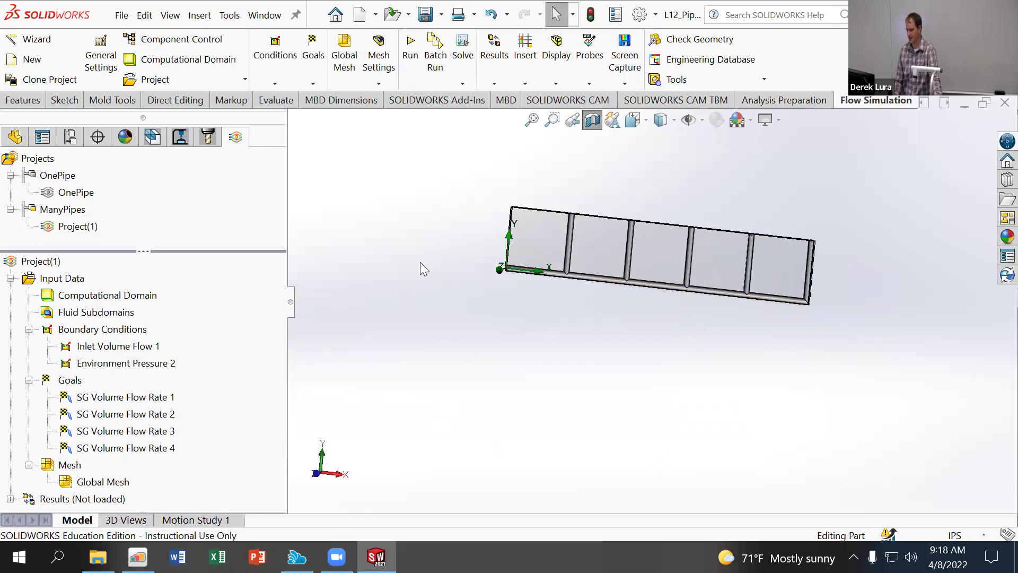
scroll(576, 237, down, 2)
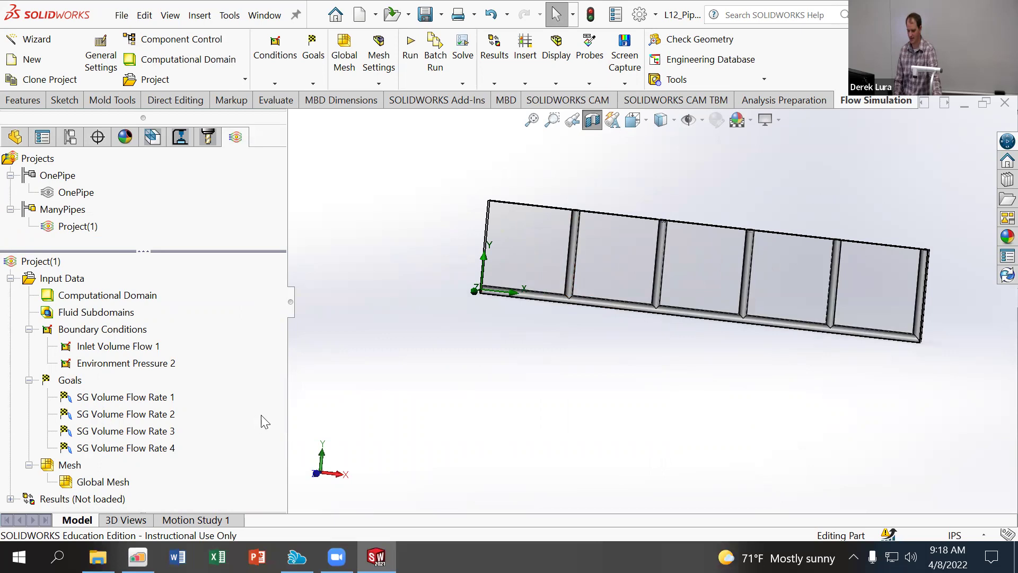
Run the flow calculation for Project(1) until the solver finishes
click(410, 47)
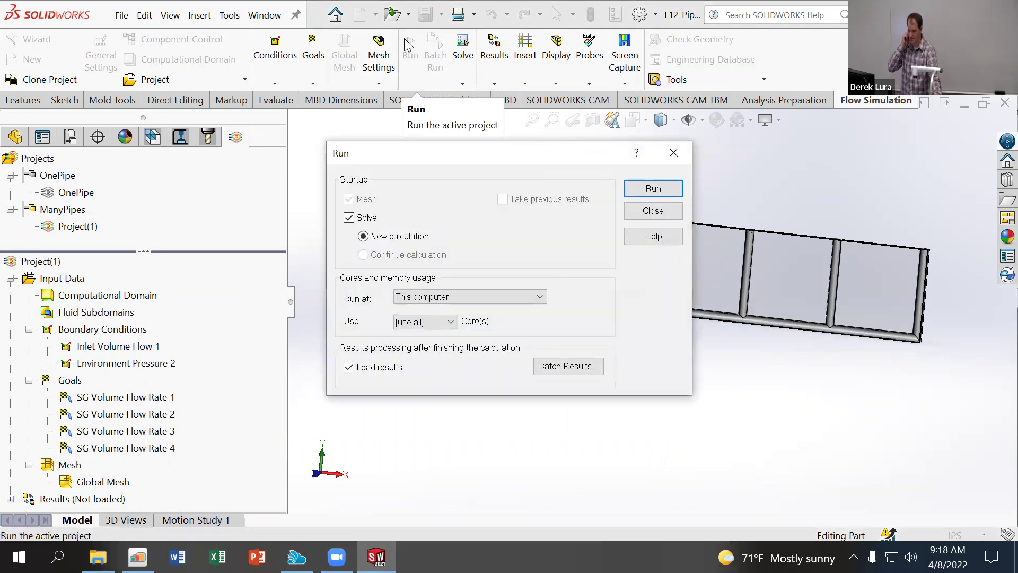
click(657, 189)
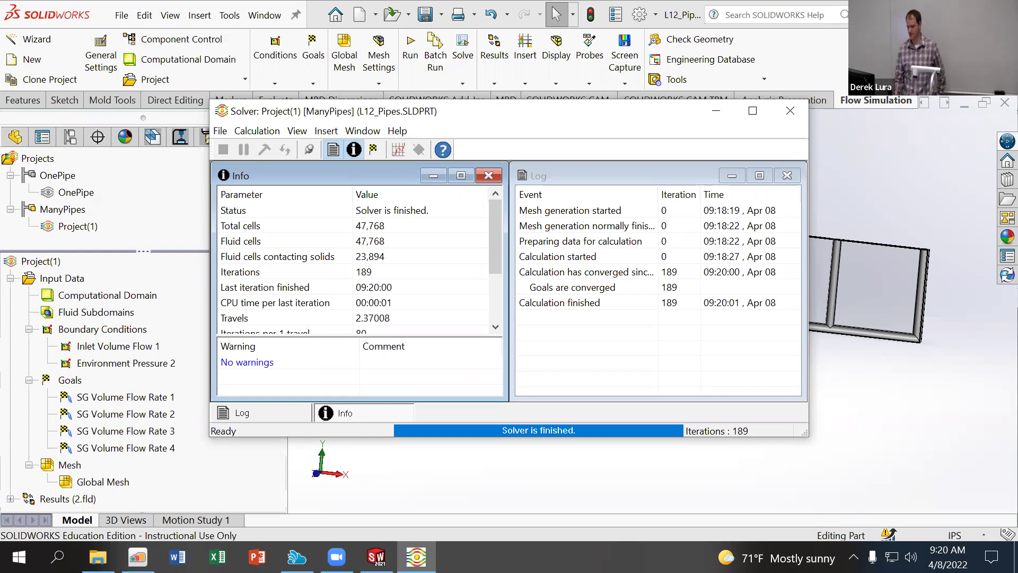
Close the solver and insert Goal Plot 1 covering all four SG Volume Flow Rate goals
click(791, 111)
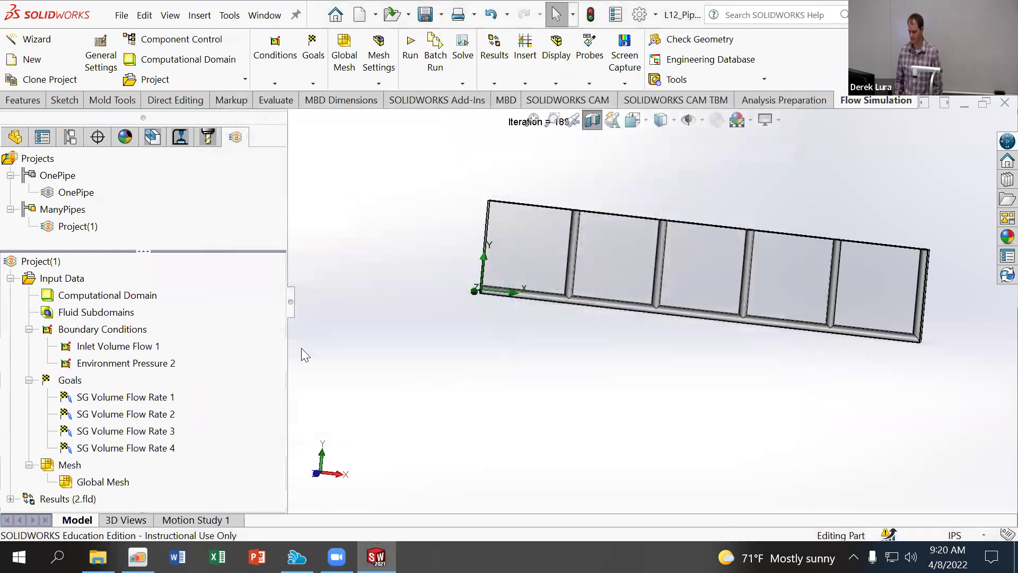
click(10, 499)
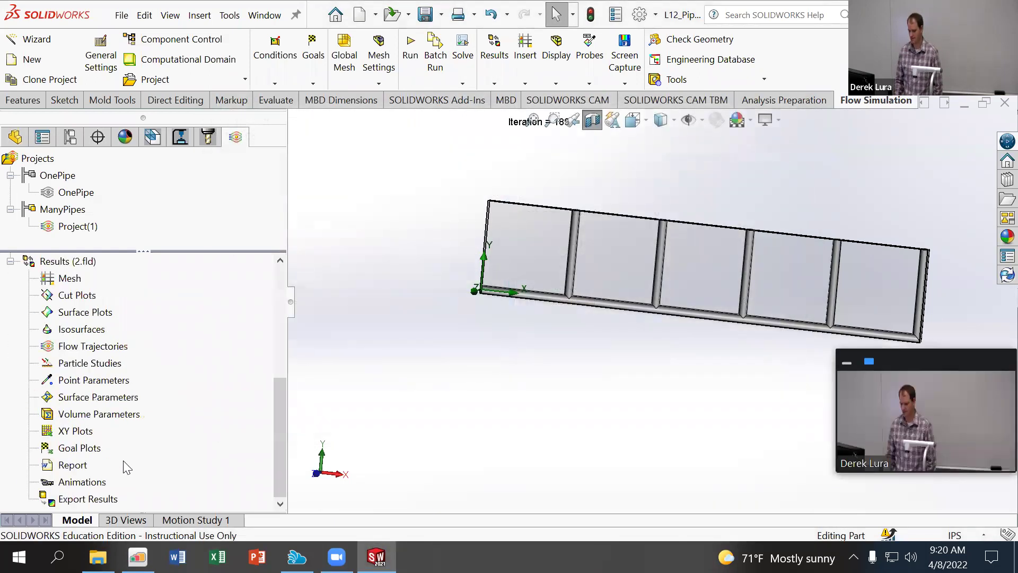
right_click(90, 449)
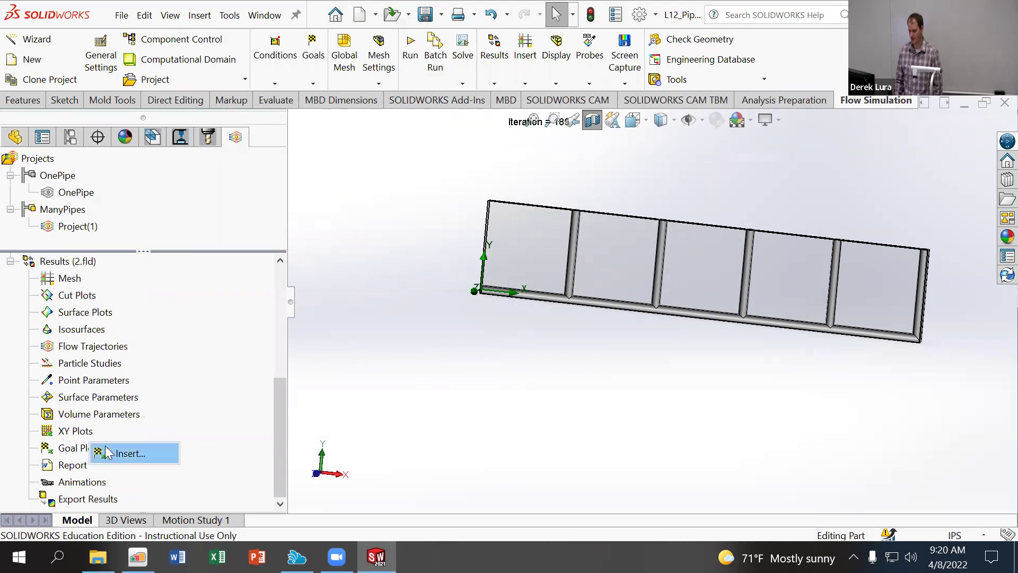
click(130, 452)
click(35, 220)
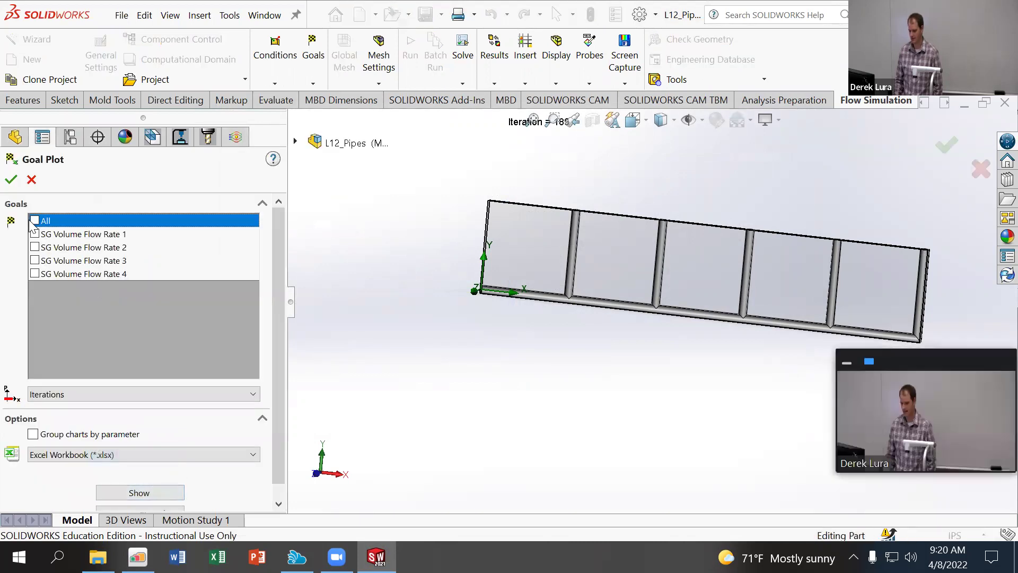
click(35, 221)
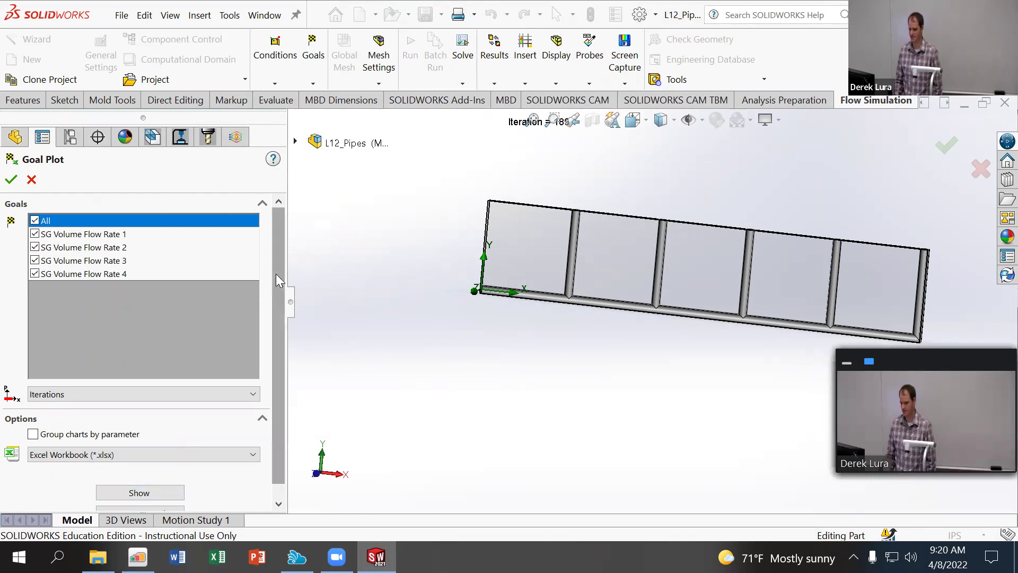
scroll(274, 298, down, 1)
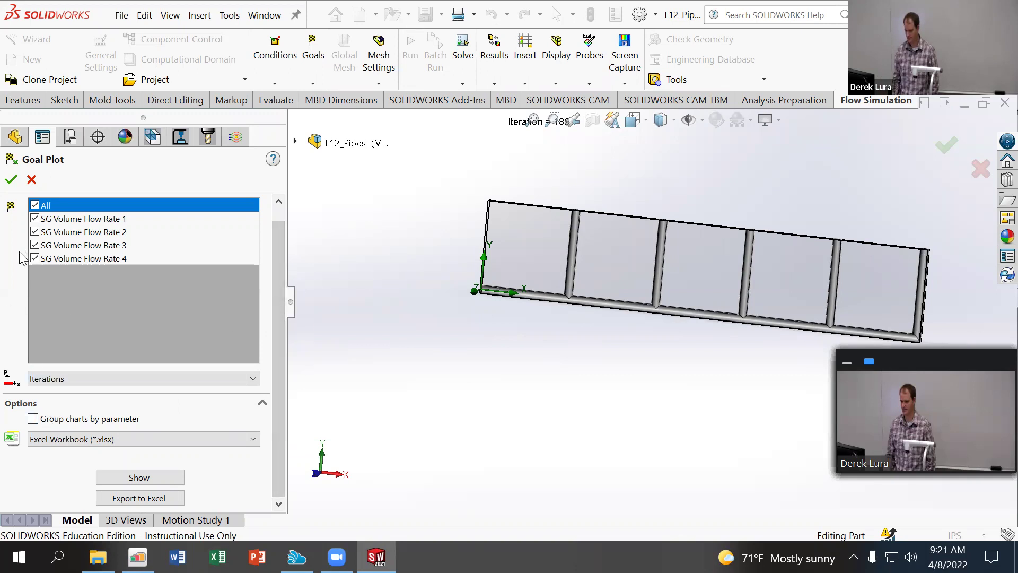
click(11, 179)
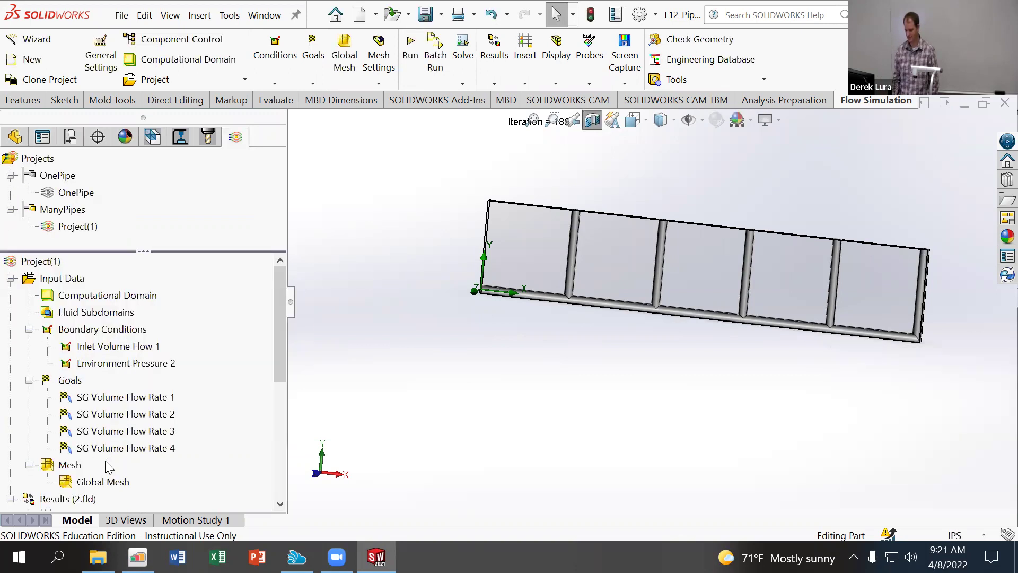
scroll(108, 470, down, 2)
scroll(109, 470, down, 3)
click(98, 448)
Display the combined Goal Plot 1, then delete it
right_click(92, 447)
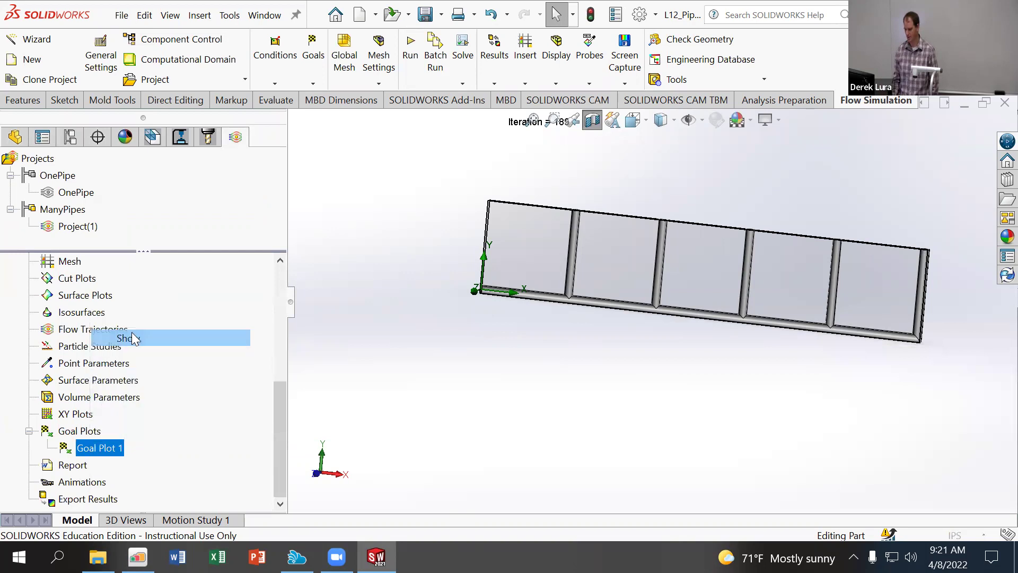
click(132, 339)
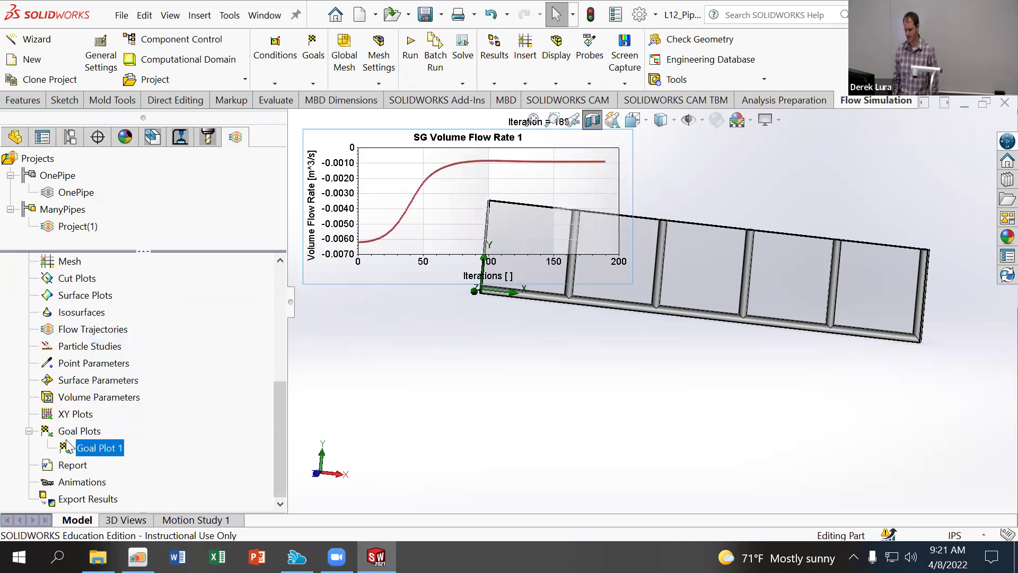
drag(322, 276, 341, 475)
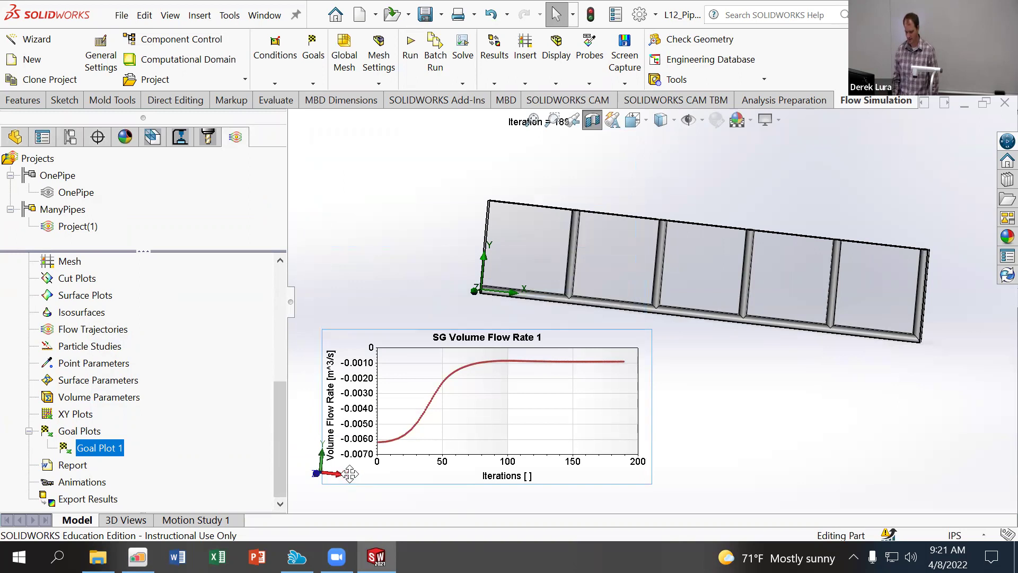
key(Delete)
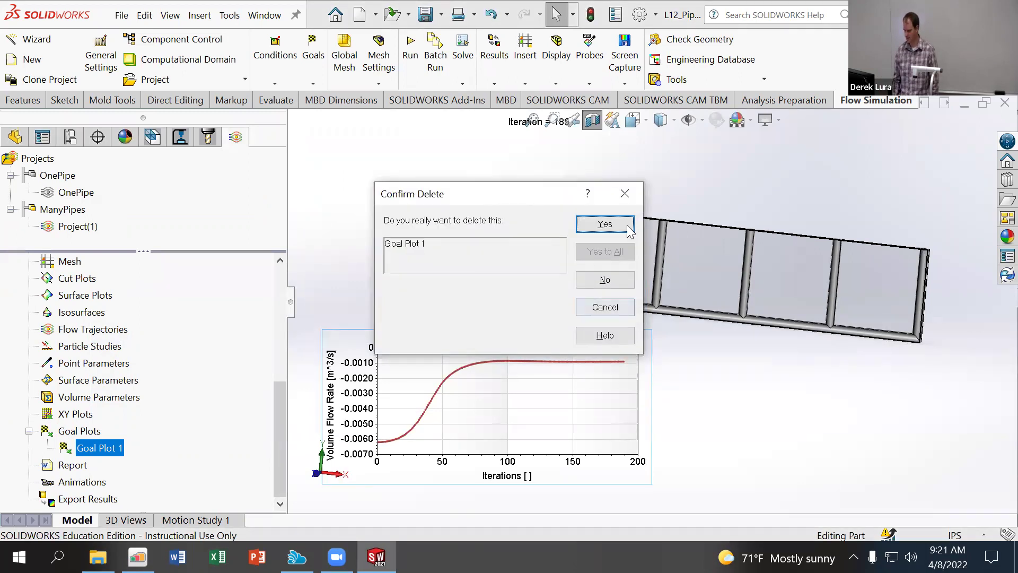
click(604, 225)
Insert separate goal plots for SG Volume Flow Rate 1 and SG Volume Flow Rate 2
right_click(74, 448)
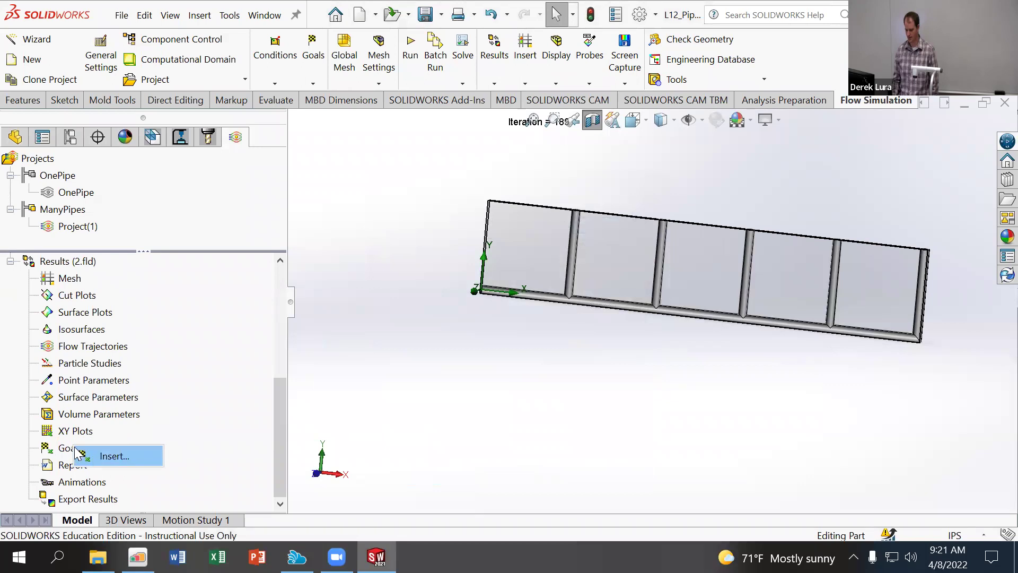
click(89, 455)
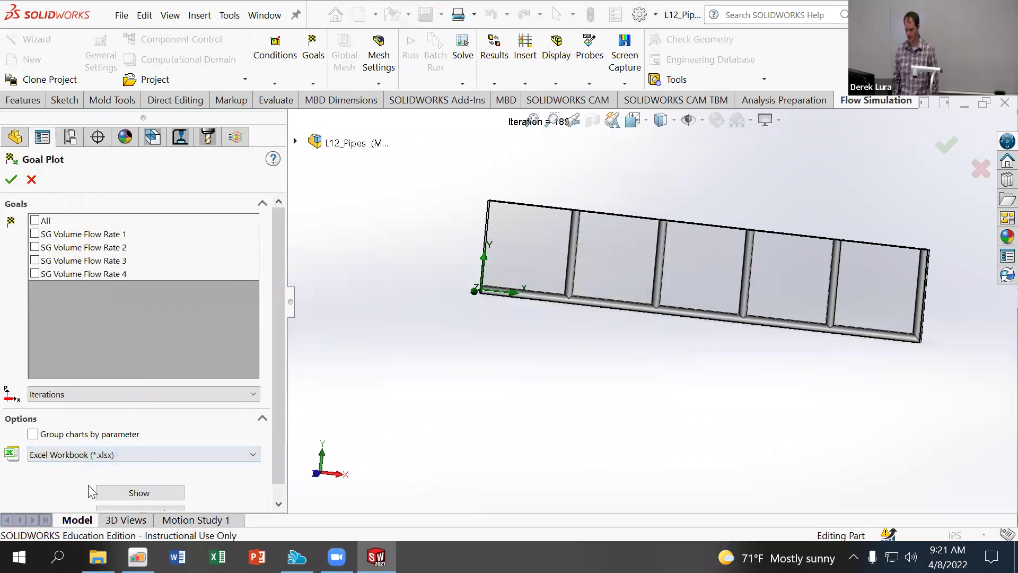
click(35, 234)
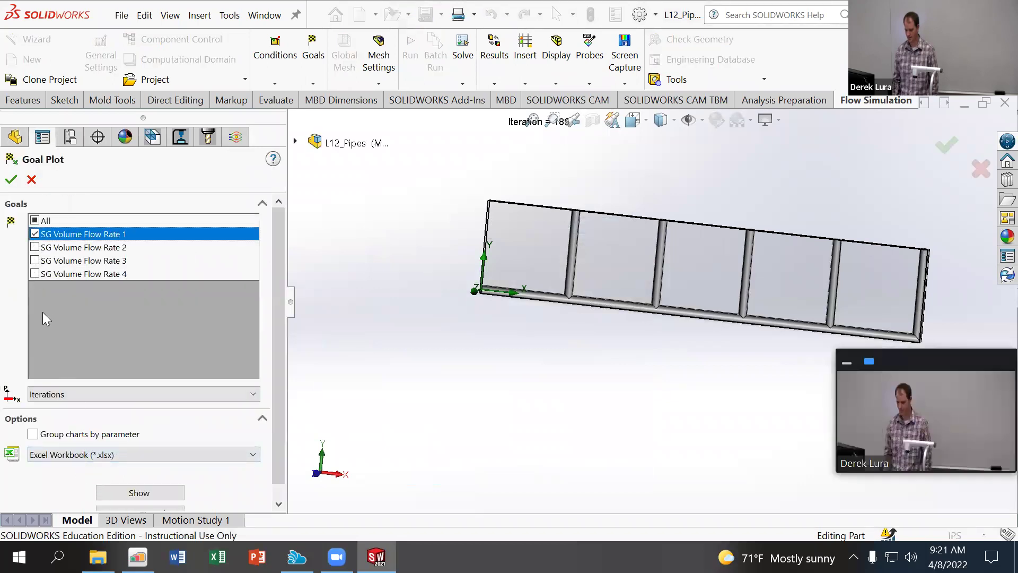
click(10, 179)
scroll(175, 430, down, 3)
scroll(121, 469, down, 3)
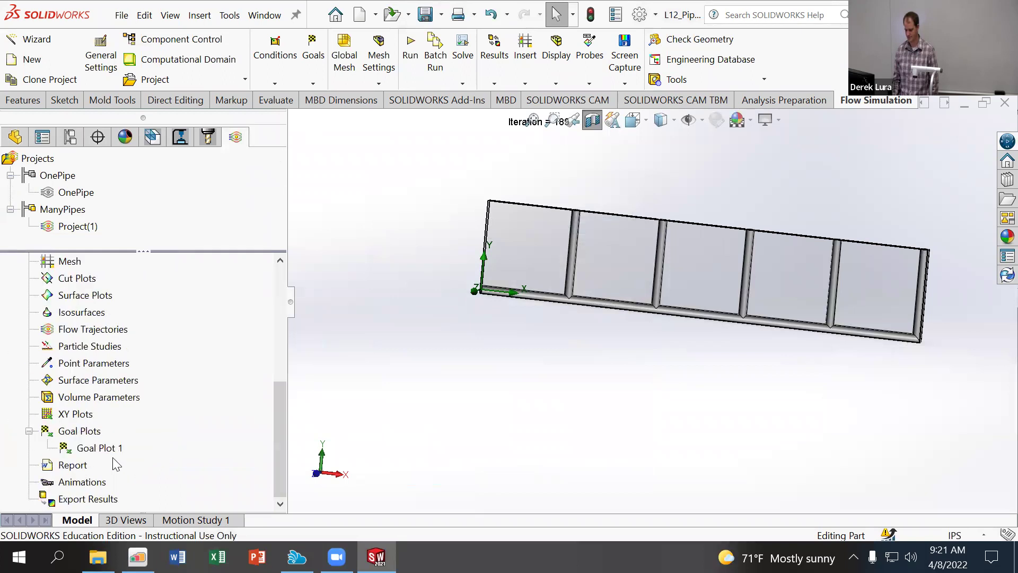
click(120, 444)
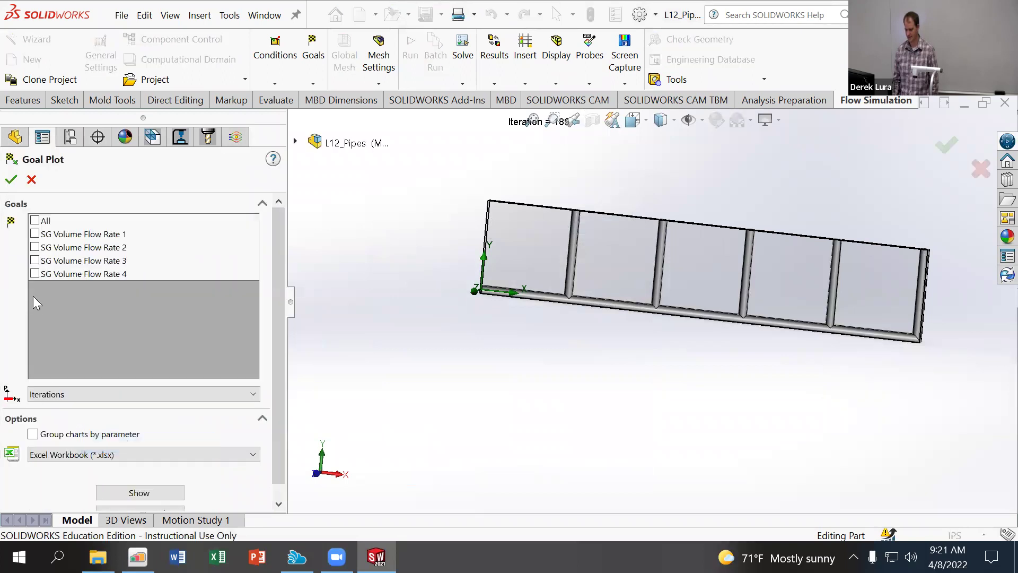
click(35, 247)
click(11, 179)
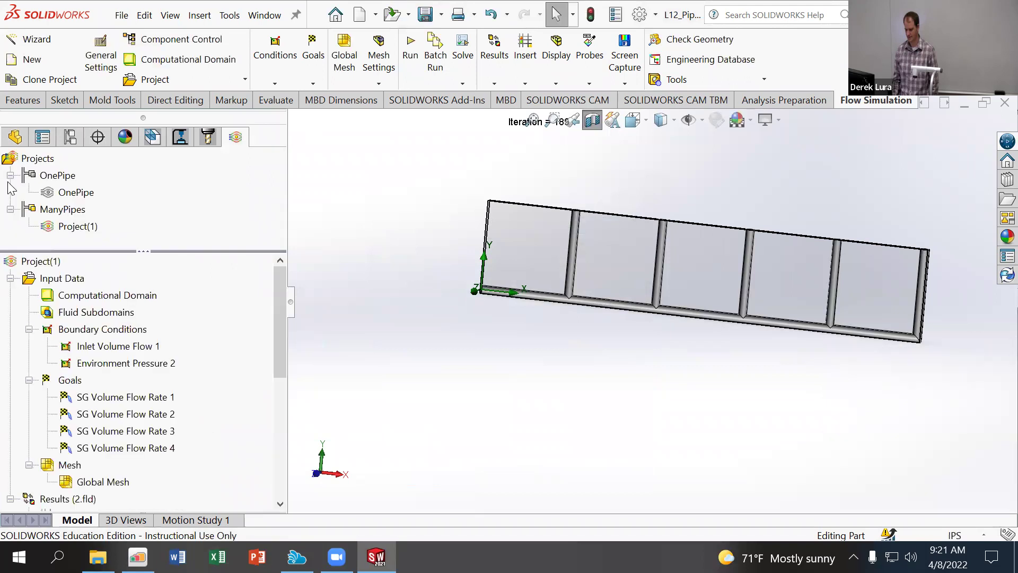
Show both flow rate goal plots beside the model, moving plot 2 lower
scroll(148, 443, down, 4)
scroll(105, 492, down, 2)
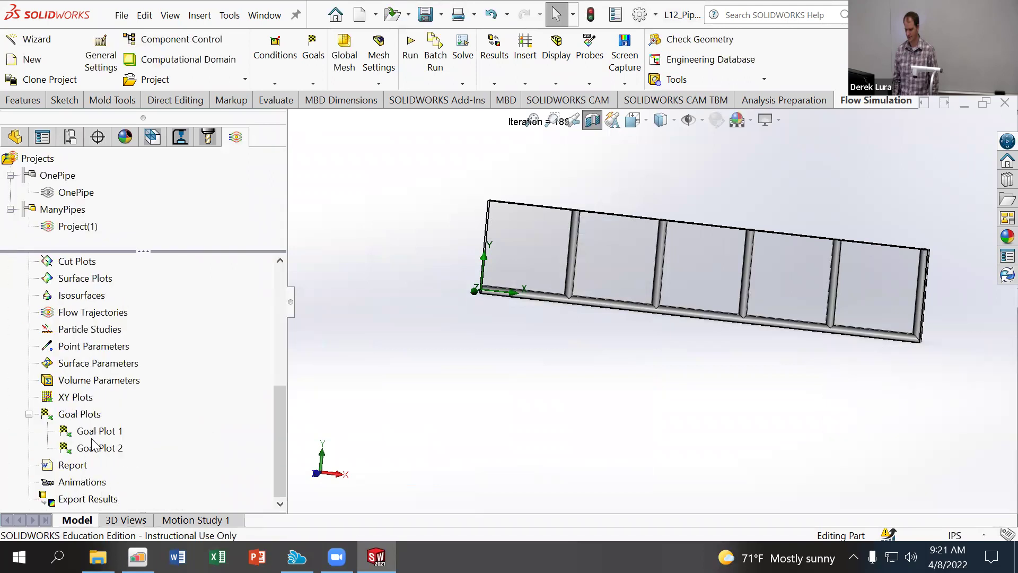
right_click(92, 432)
click(131, 329)
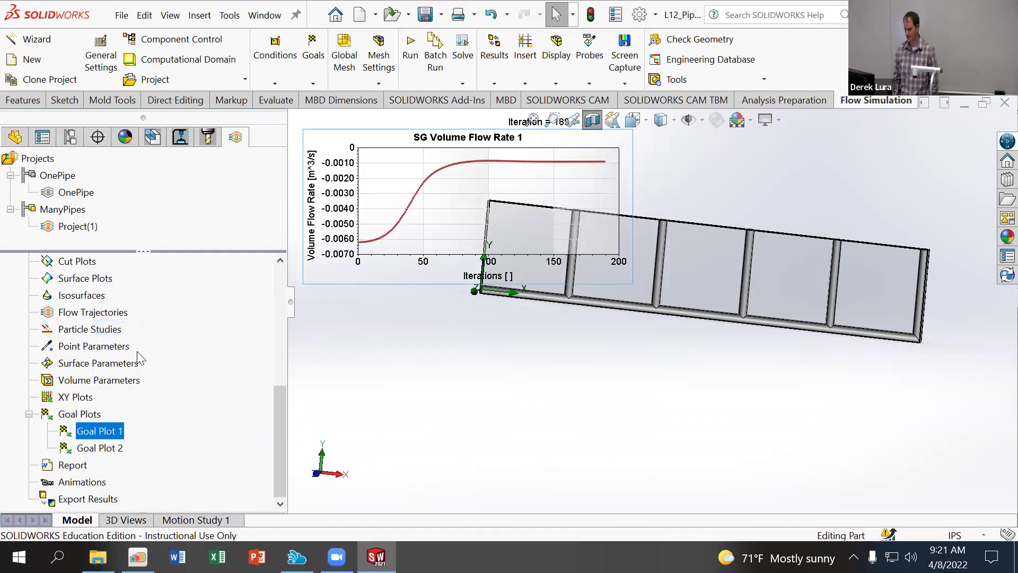
click(101, 448)
right_click(100, 450)
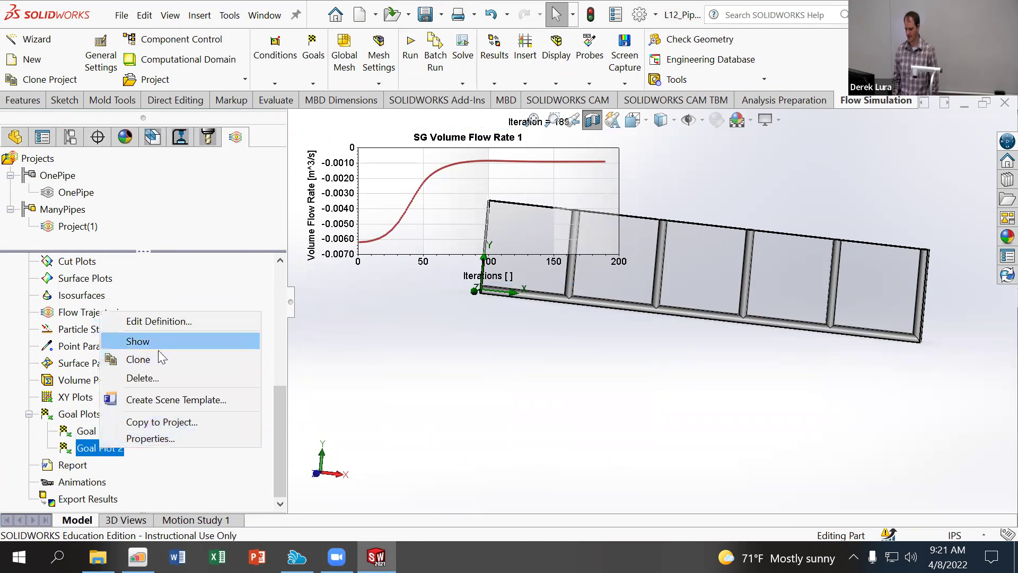
click(151, 341)
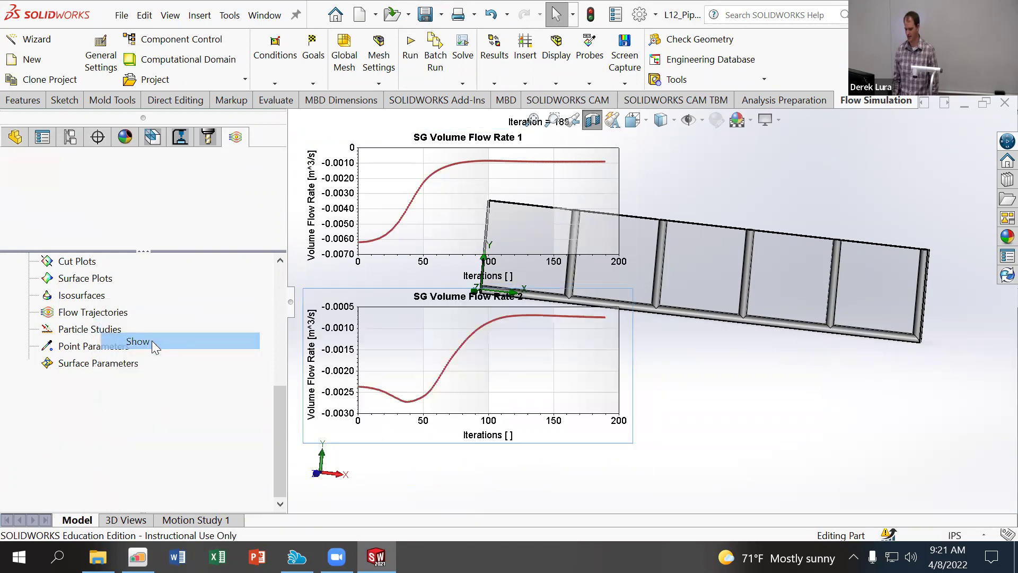
drag(527, 363, 531, 408)
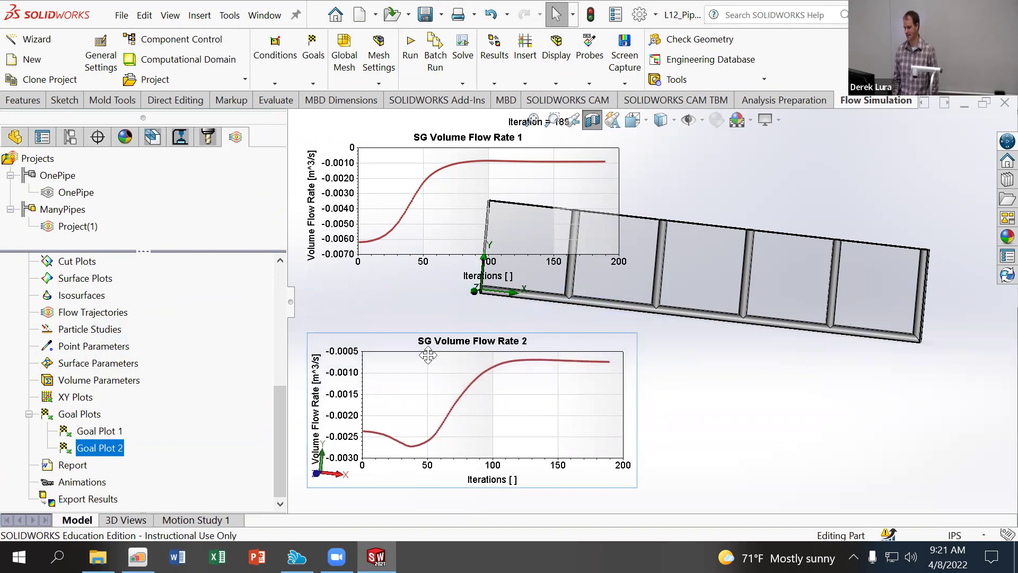
right_click(69, 413)
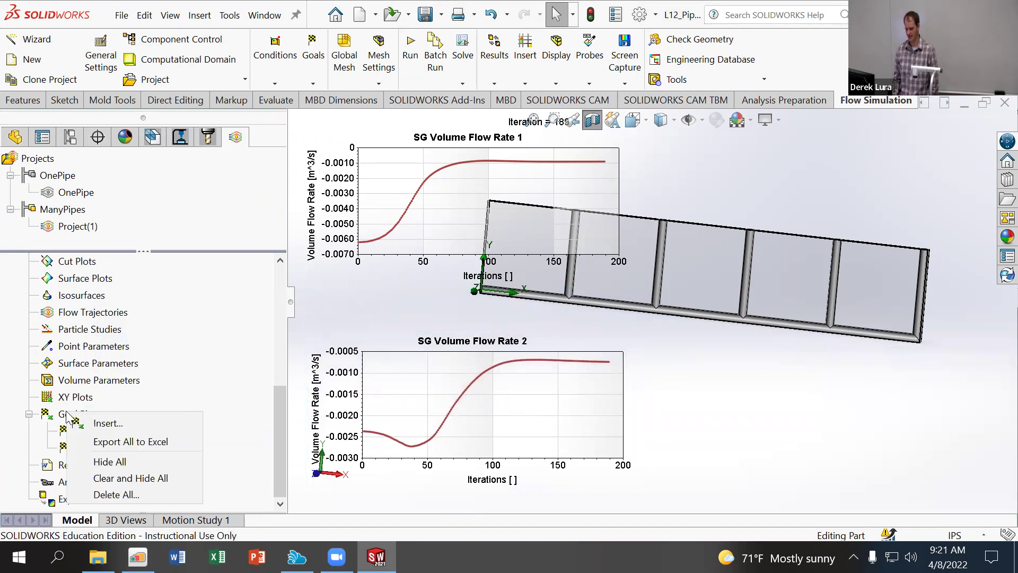
Insert a goal plot for SG Volume Flow Rate 4 and check which faces define it
click(126, 424)
click(35, 274)
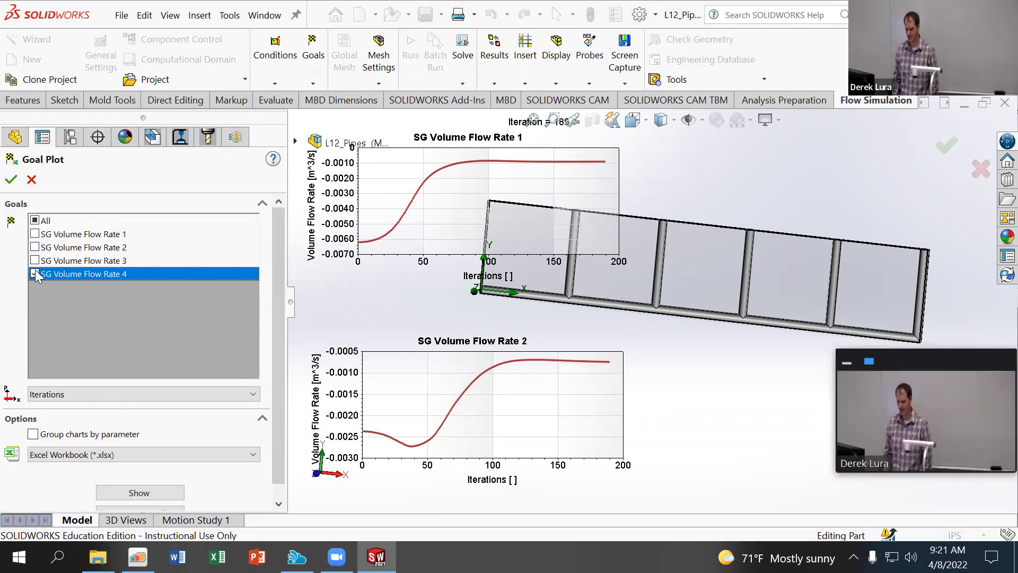
click(11, 180)
right_click(132, 449)
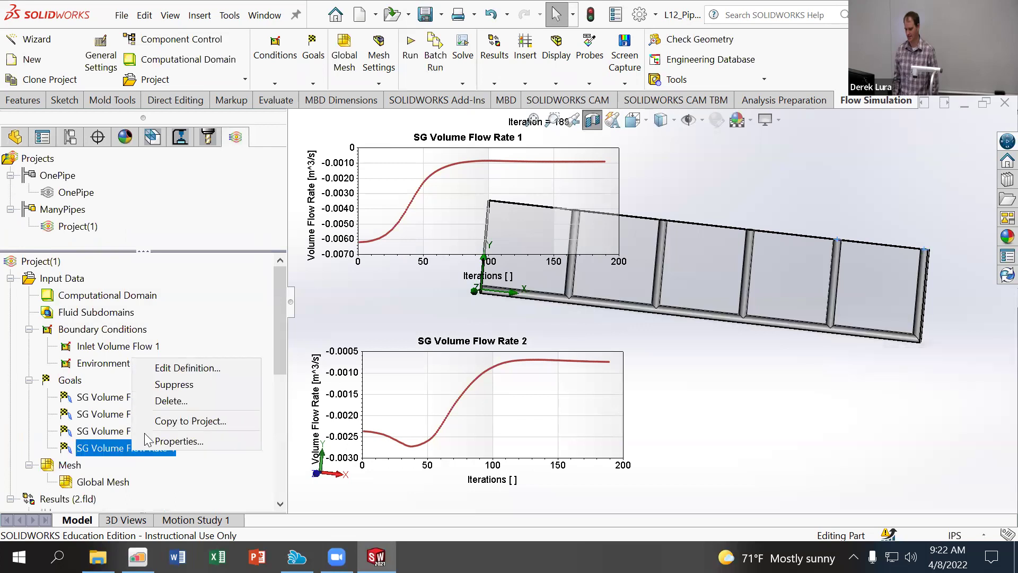
click(181, 369)
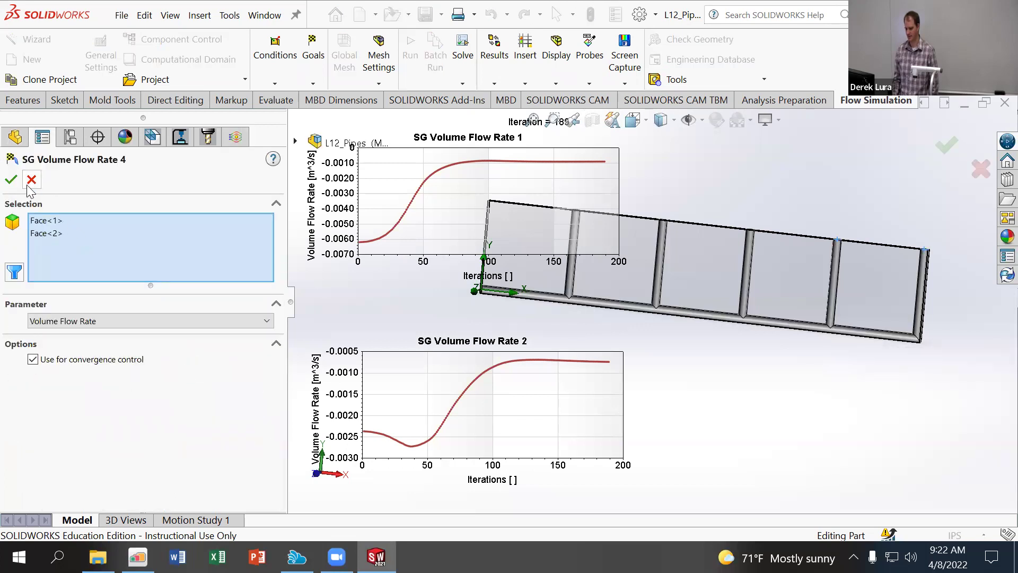
click(32, 180)
Delete the SG Volume Flow Rate 1 goal from the Goals list
right_click(107, 448)
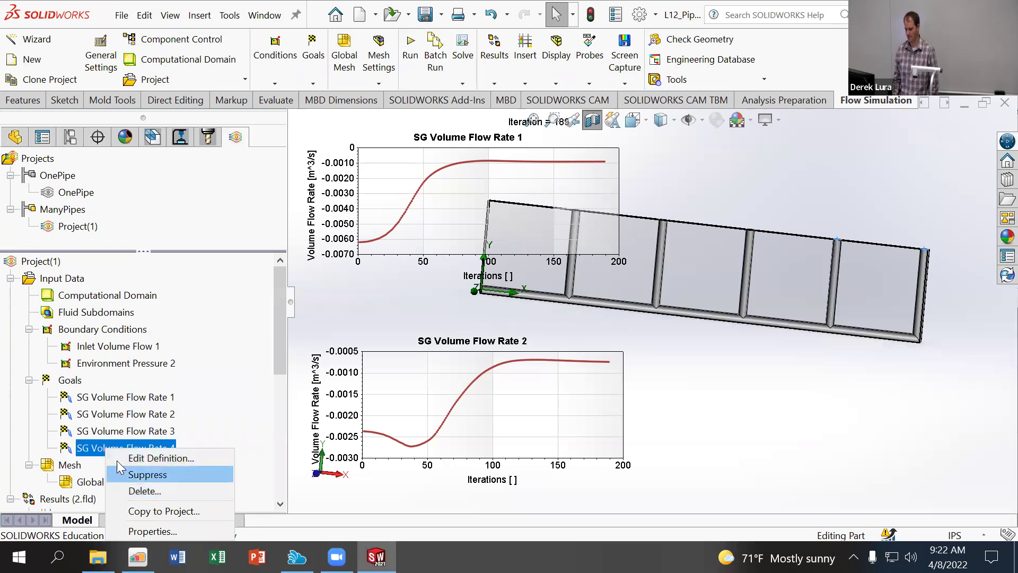
click(100, 450)
scroll(69, 376, down, 3)
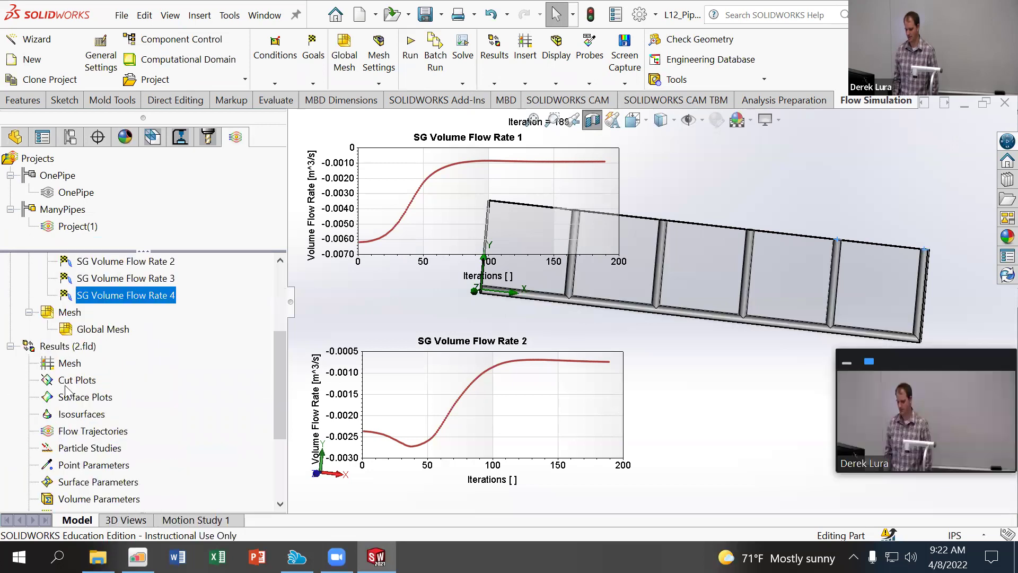
right_click(66, 307)
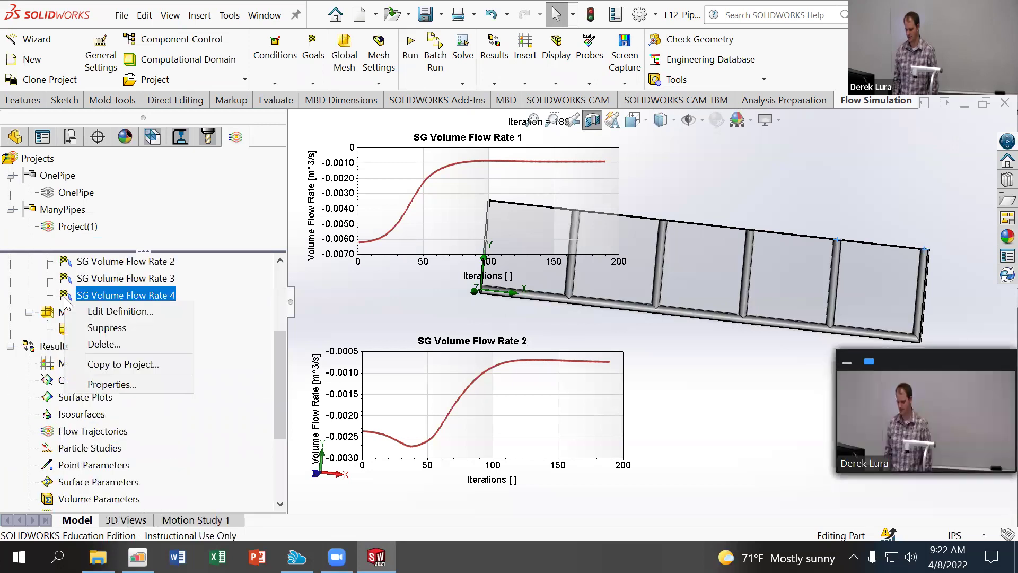
key(Escape)
scroll(66, 319, up, 3)
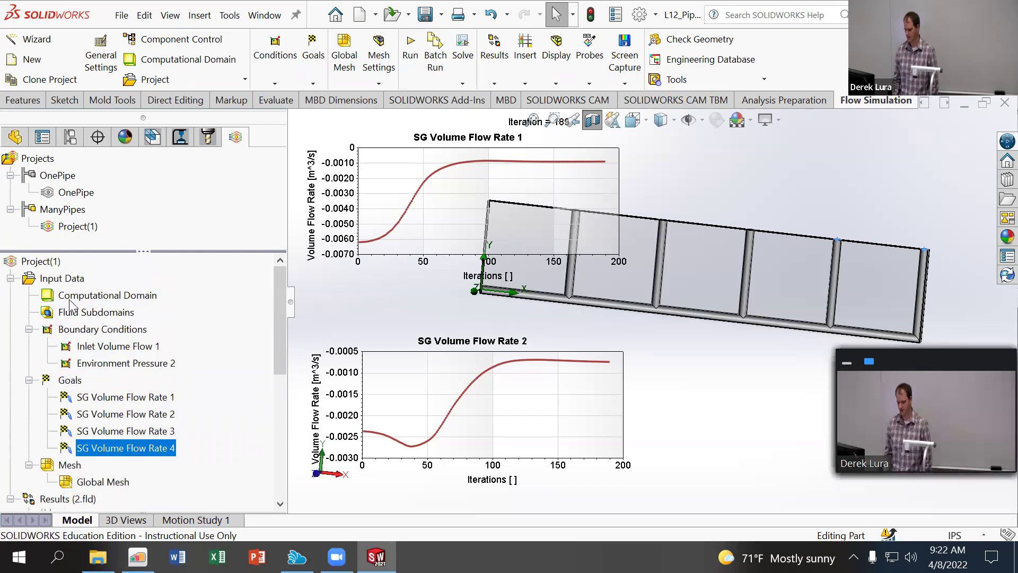
right_click(67, 399)
right_click(66, 398)
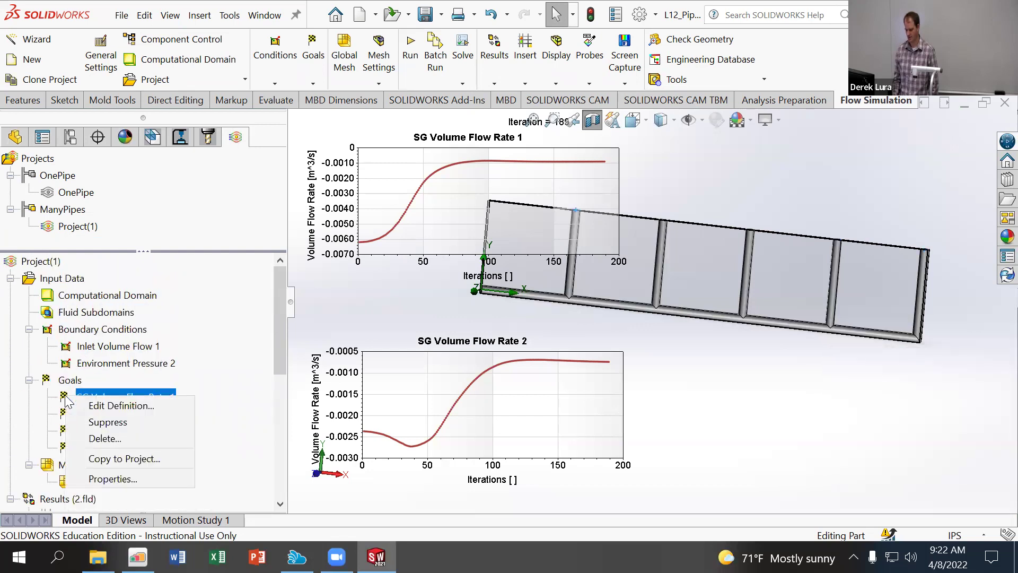
click(371, 415)
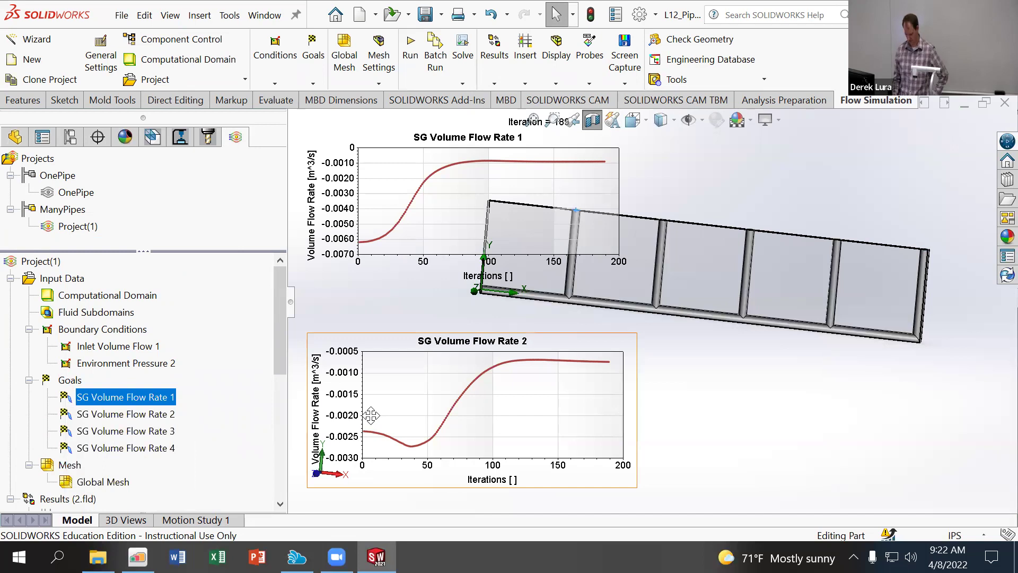
key(Delete)
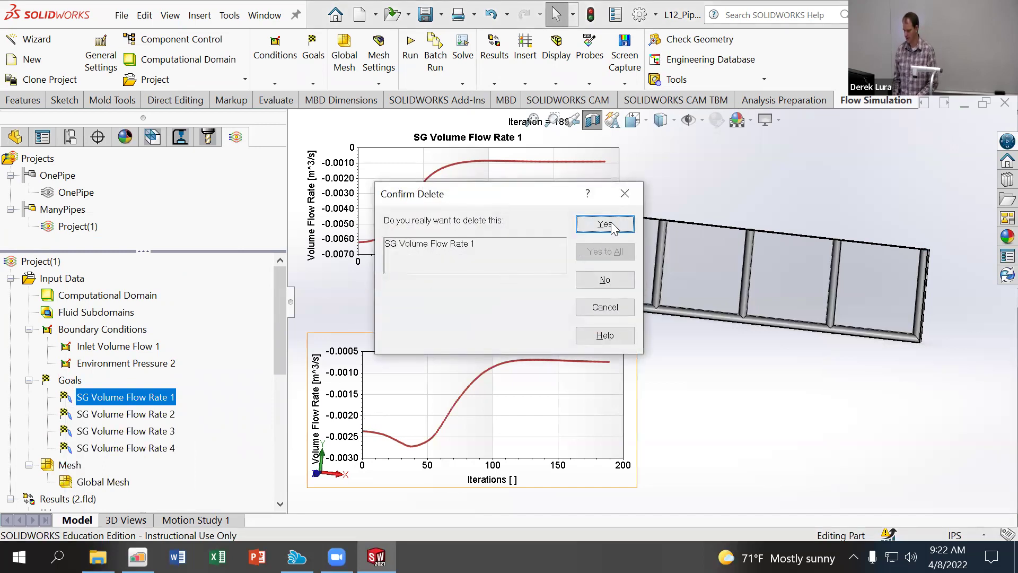
click(611, 222)
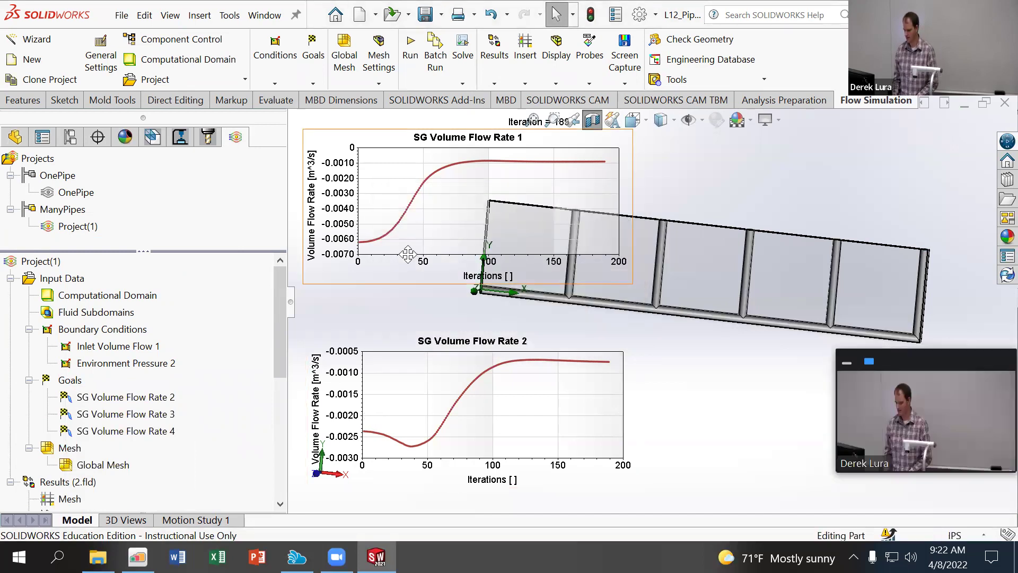
Review the SG Volume Flow Rate 4 goal definition and show Goal Plot 3
right_click(384, 279)
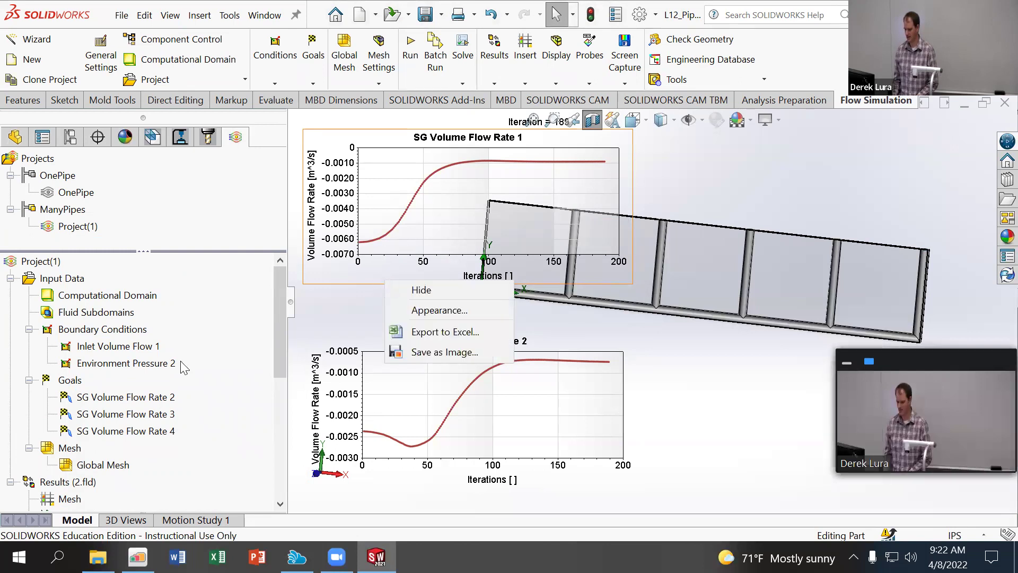
click(450, 291)
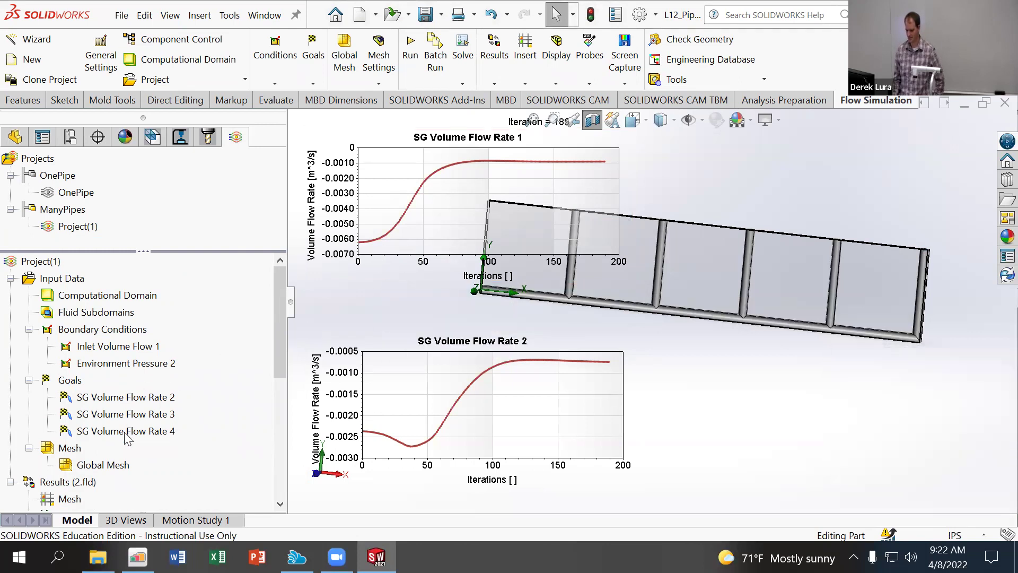
click(124, 431)
right_click(124, 431)
right_click(454, 216)
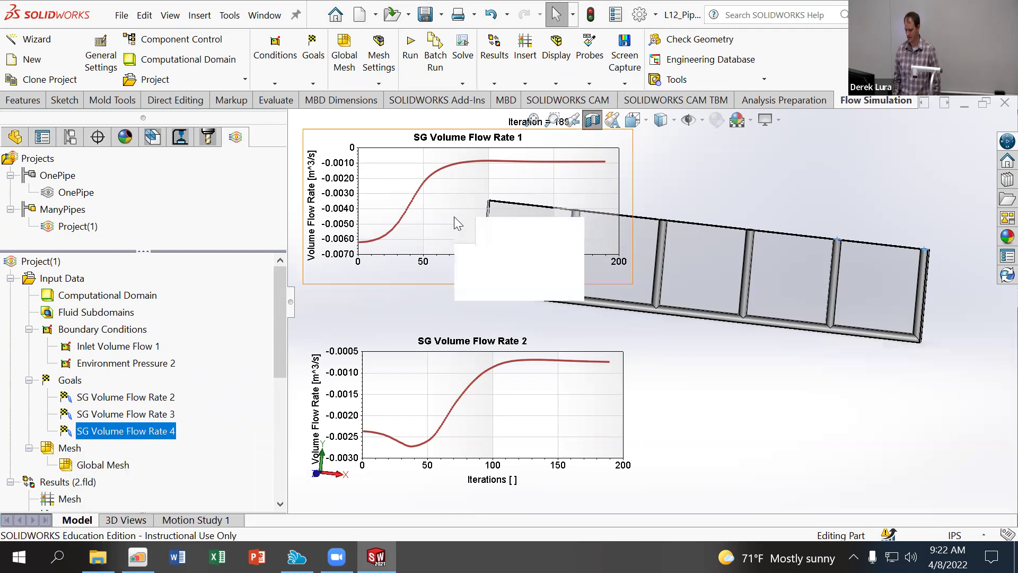
click(490, 229)
click(391, 320)
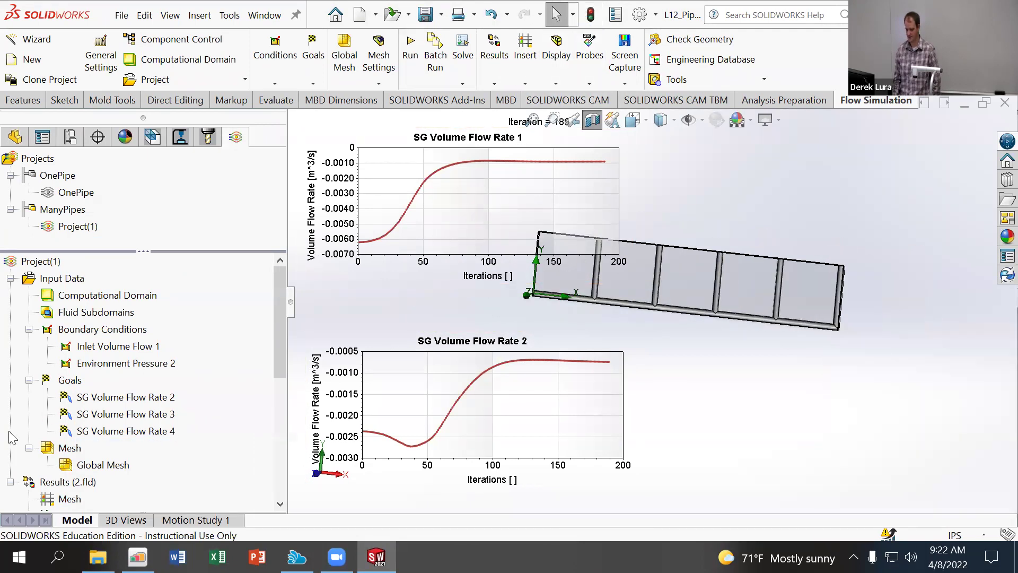
right_click(78, 432)
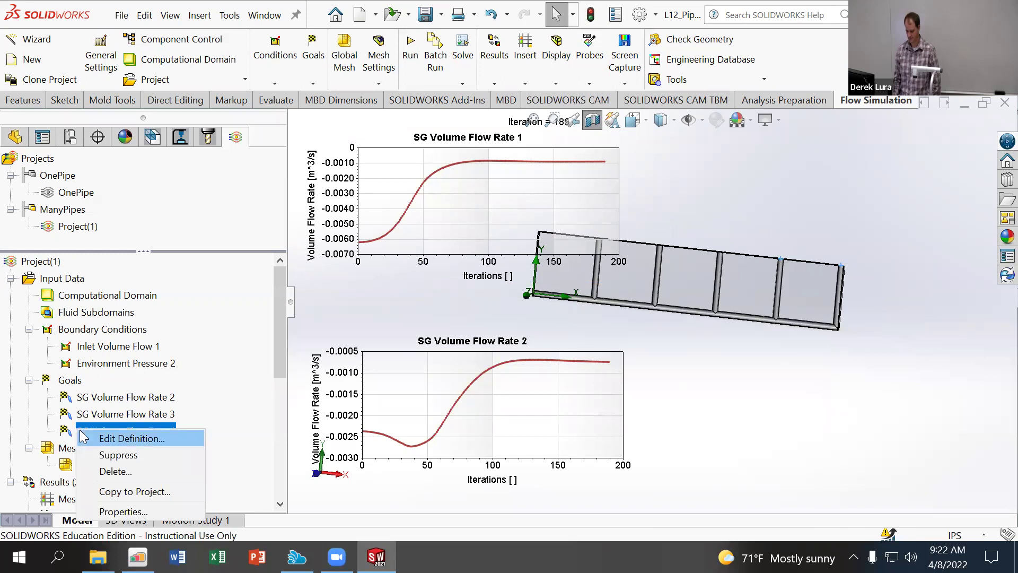
click(84, 438)
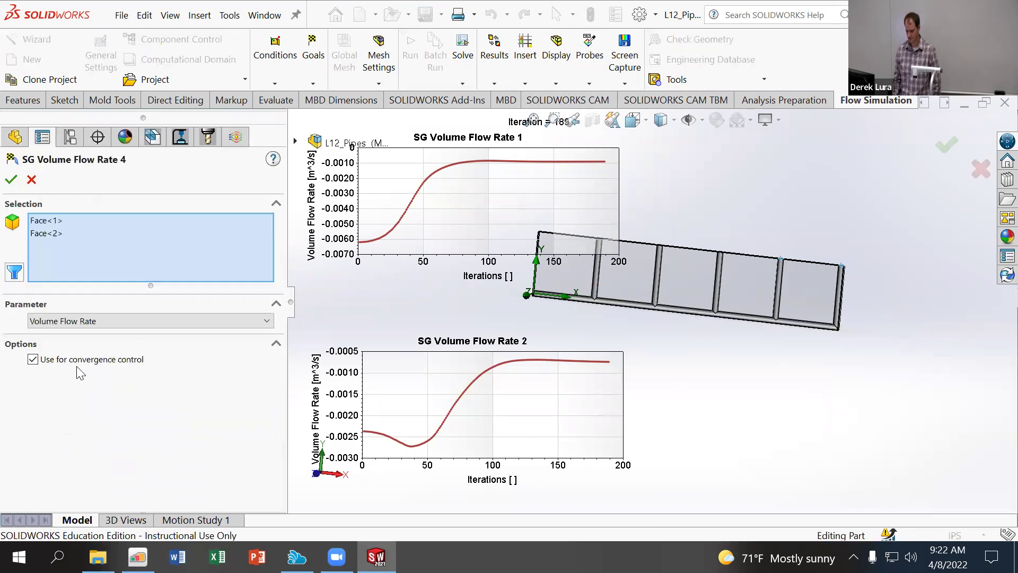
click(31, 180)
right_click(100, 465)
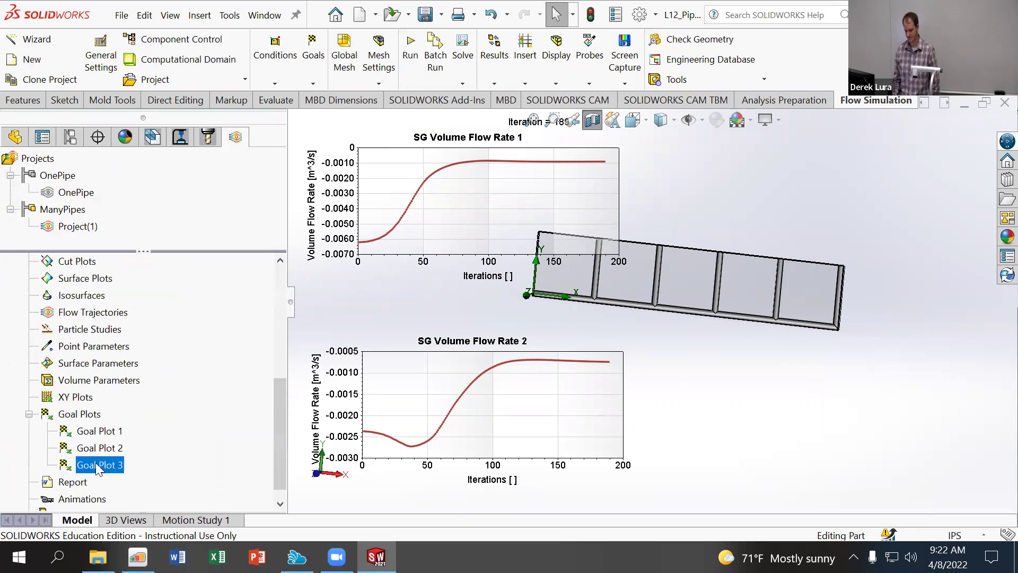
click(134, 356)
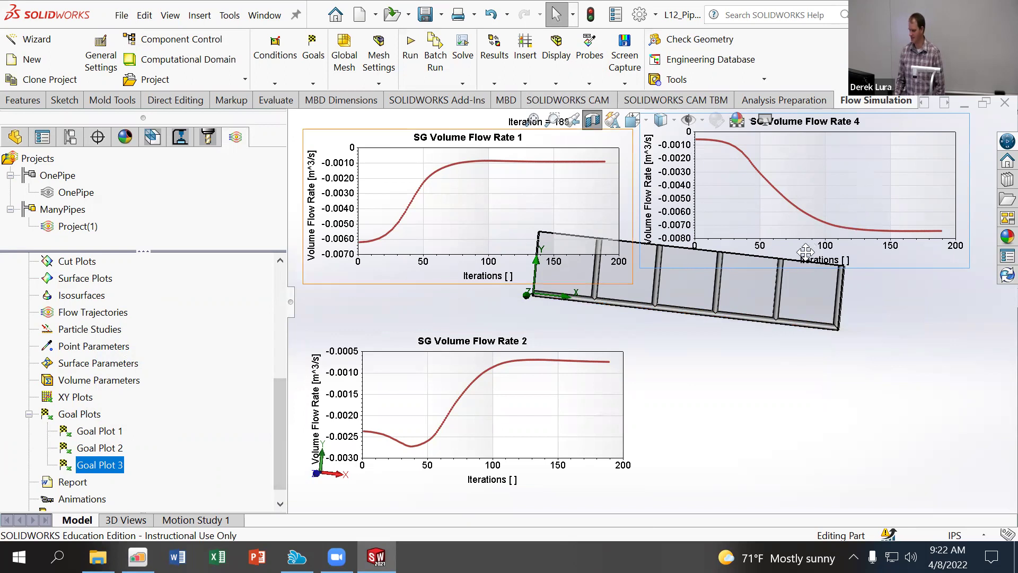
Start a new flow trajectories study coloured by Velocity
right_click(82, 314)
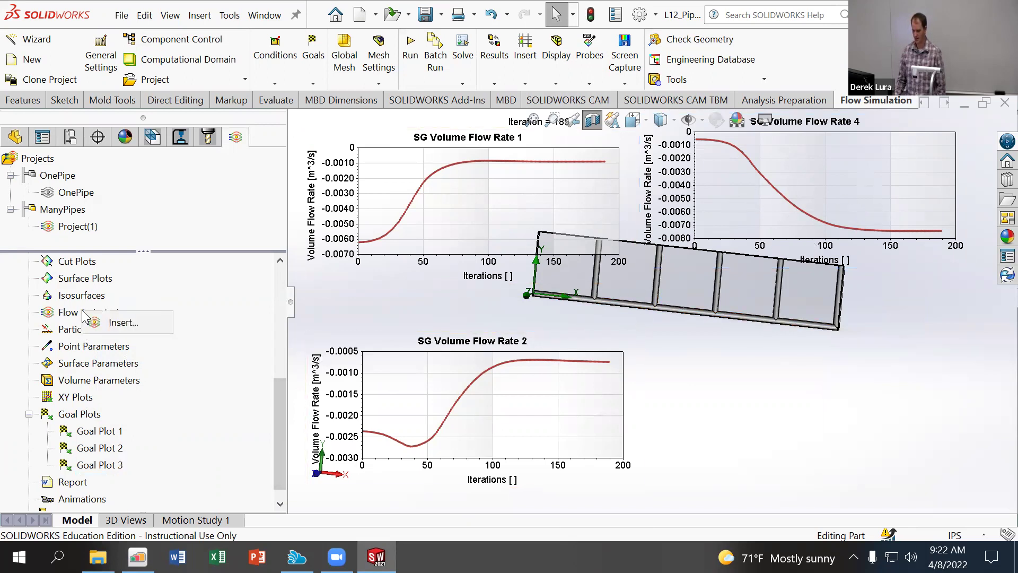
click(109, 322)
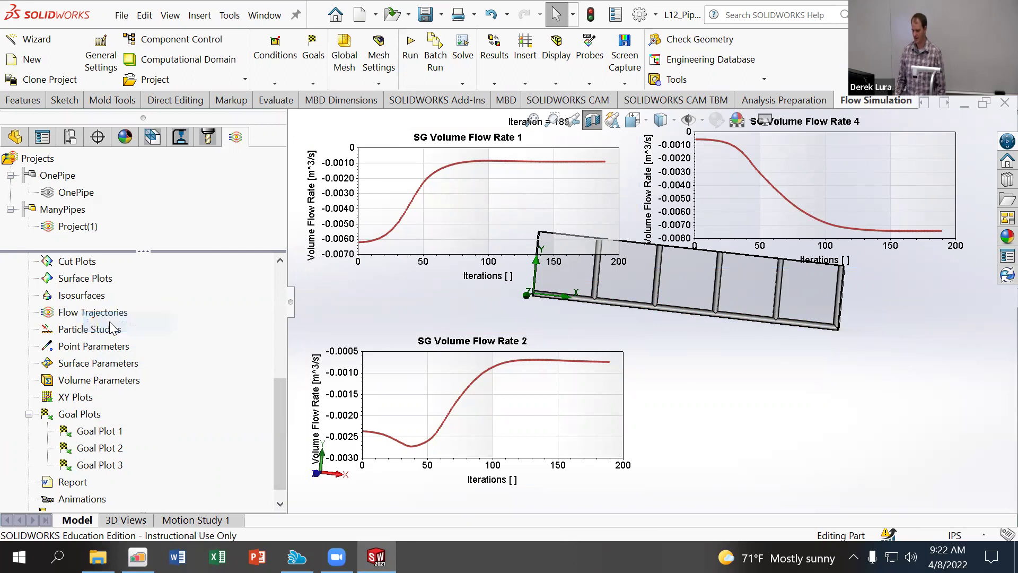
scroll(57, 300, down, 2)
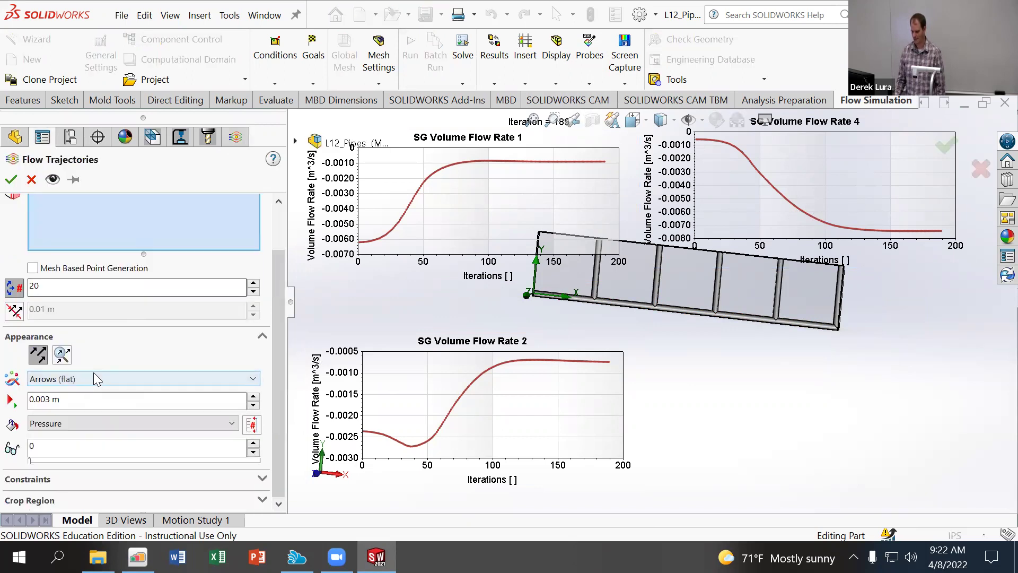
click(76, 424)
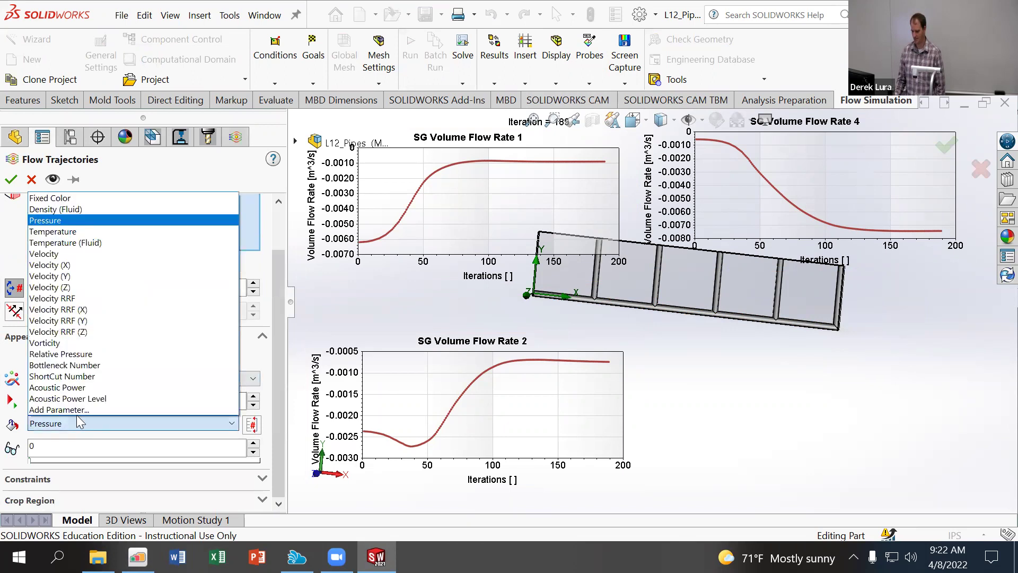
click(77, 254)
scroll(53, 238, up, 2)
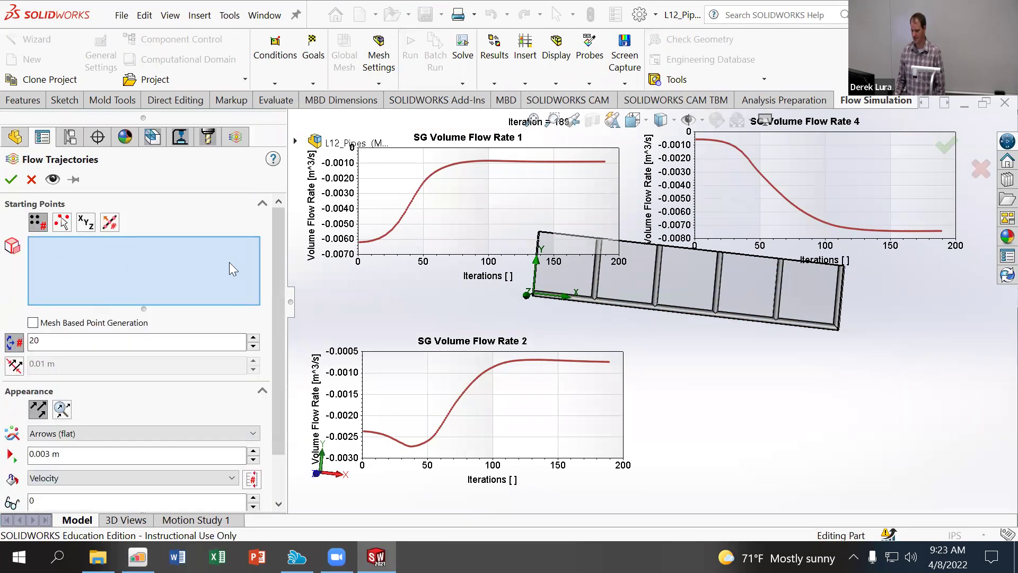
Seed the trajectories from the Front plane and compute them
drag(408, 141, 434, 343)
right_click(466, 315)
click(445, 317)
click(295, 141)
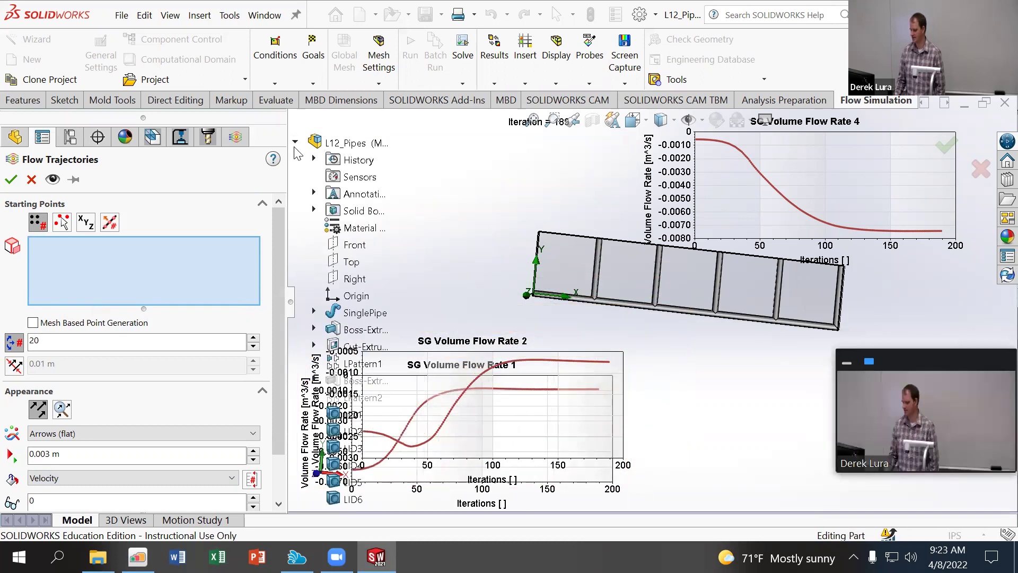
click(354, 247)
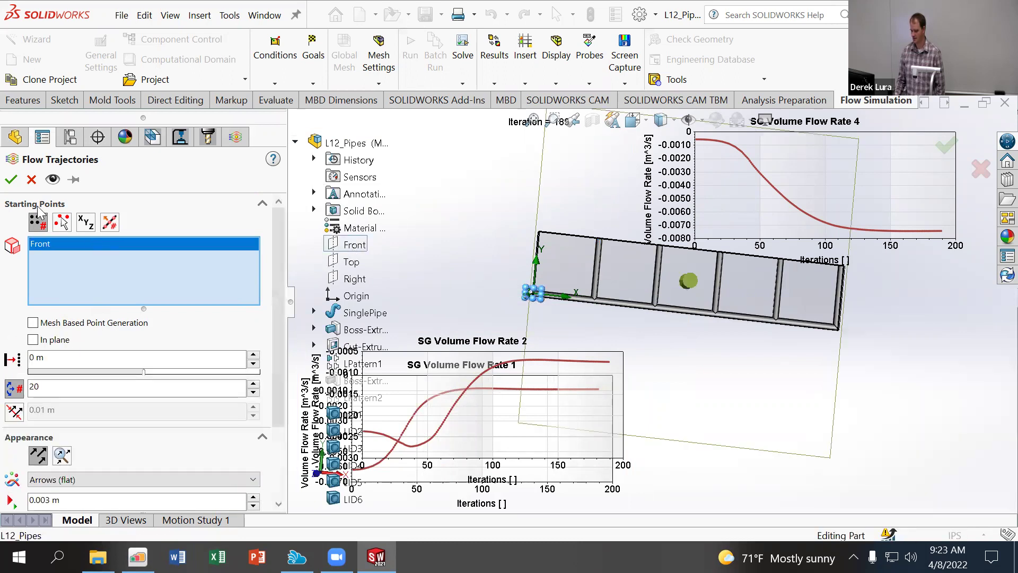
click(10, 181)
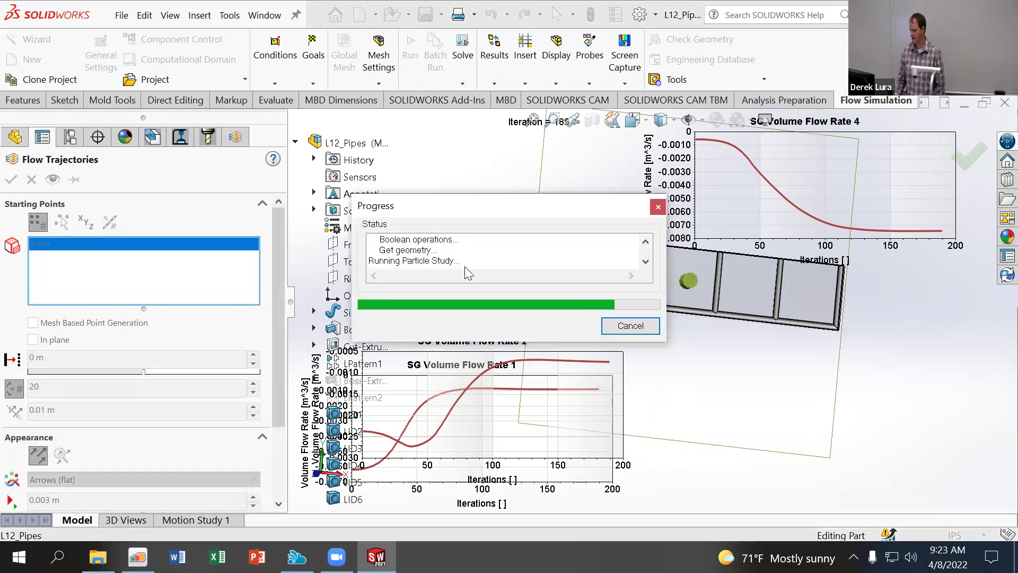
Zoom in and out to inspect the velocity-coloured trajectories in the branch pipes
scroll(594, 266, down, 8)
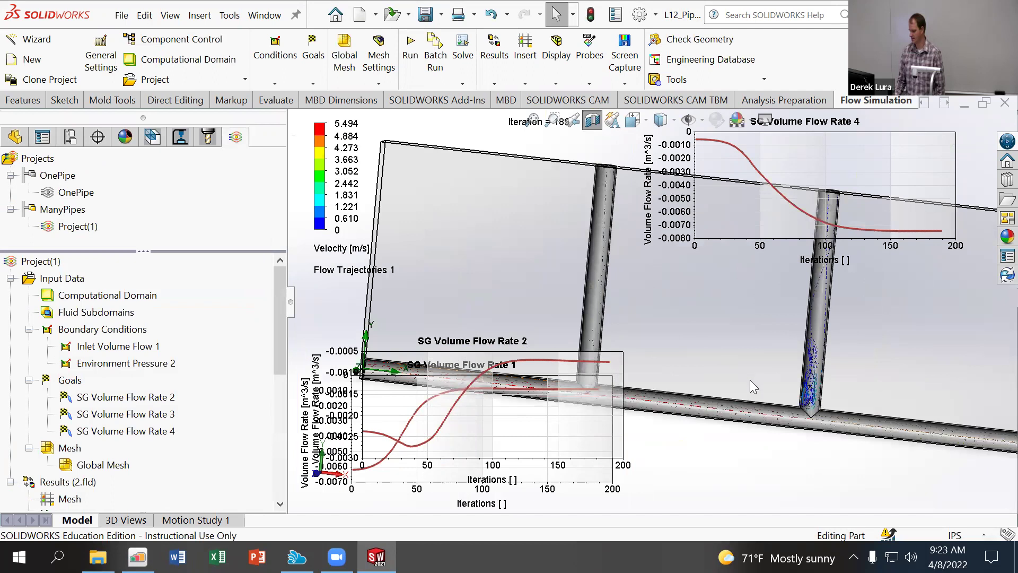
scroll(820, 296, down, 8)
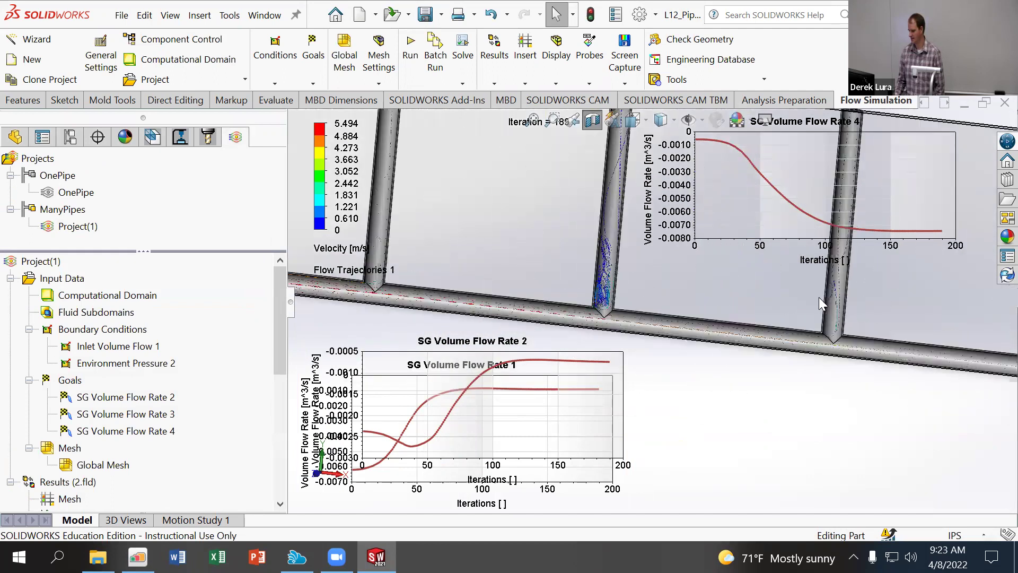
scroll(854, 310, up, 3)
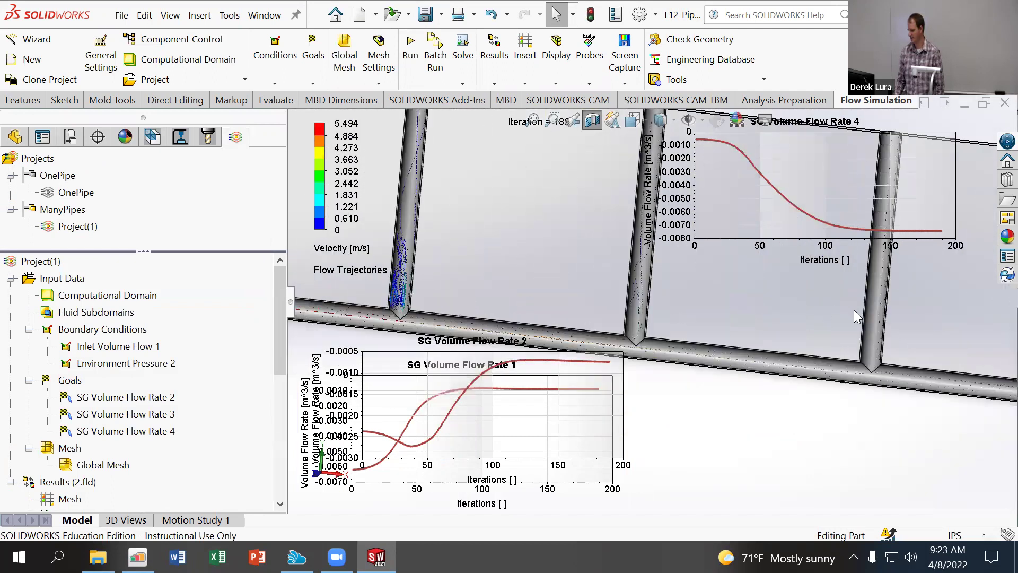
scroll(560, 309, down, 2)
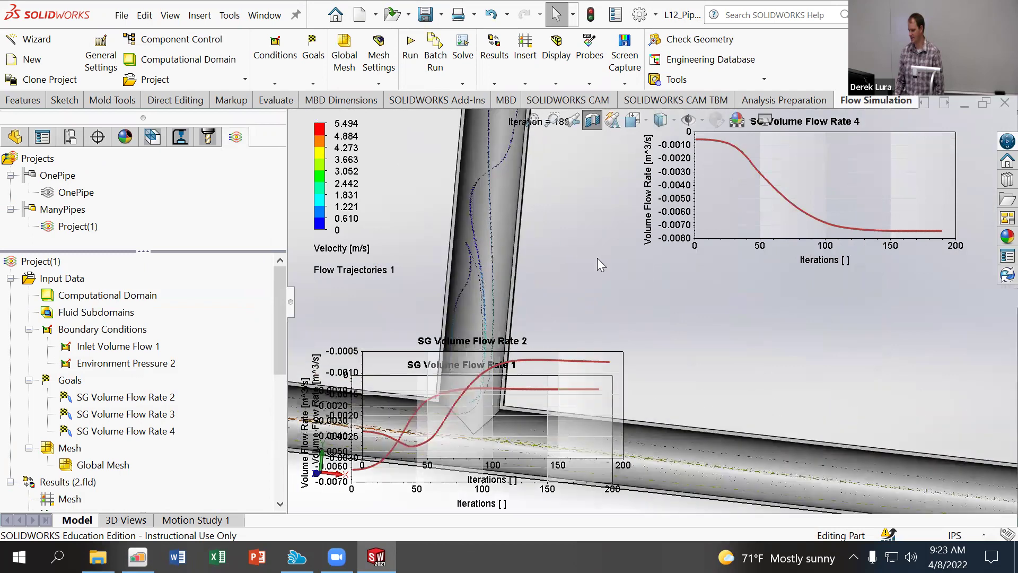
scroll(661, 273, up, 3)
scroll(802, 303, down, 2)
scroll(791, 320, up, 5)
scroll(741, 324, down, 4)
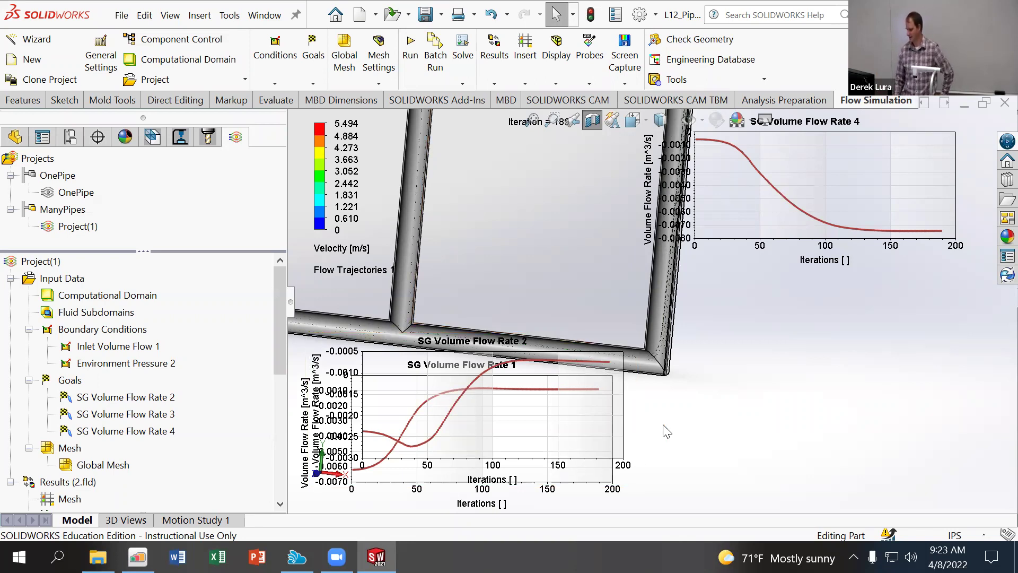
middle_drag(683, 427, 717, 426)
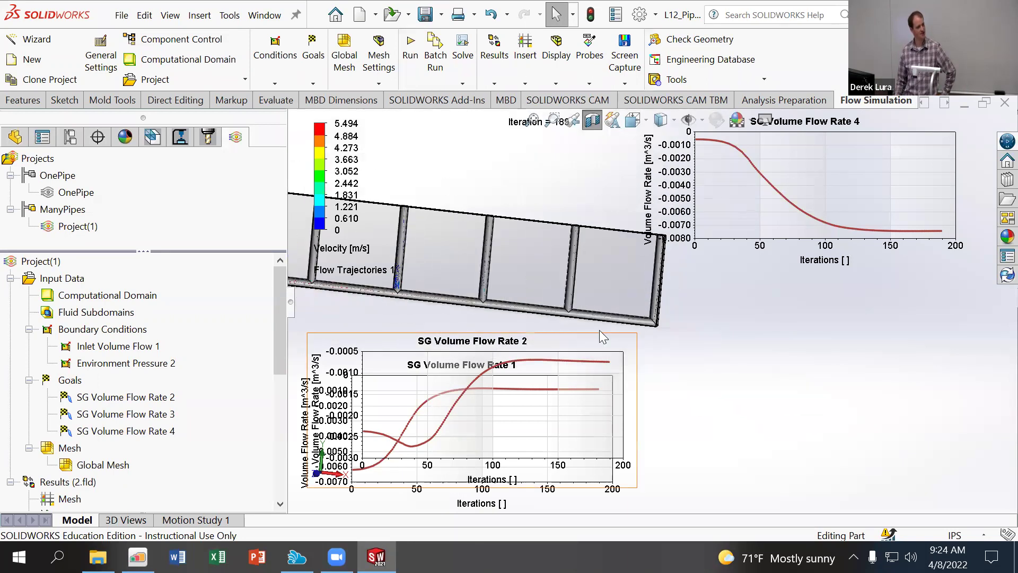
scroll(569, 313, down, 6)
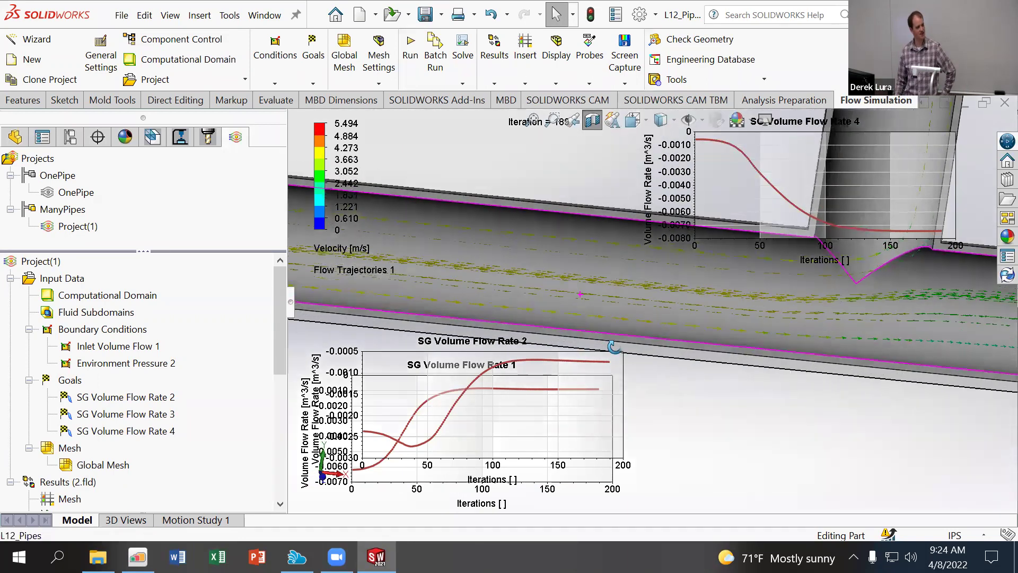
scroll(765, 327, up, 5)
scroll(807, 317, down, 3)
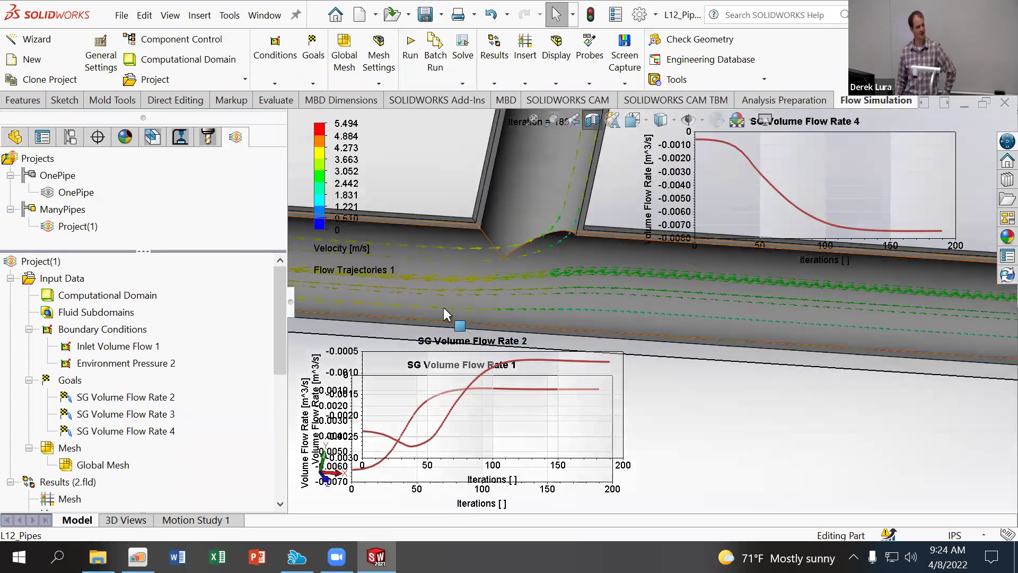